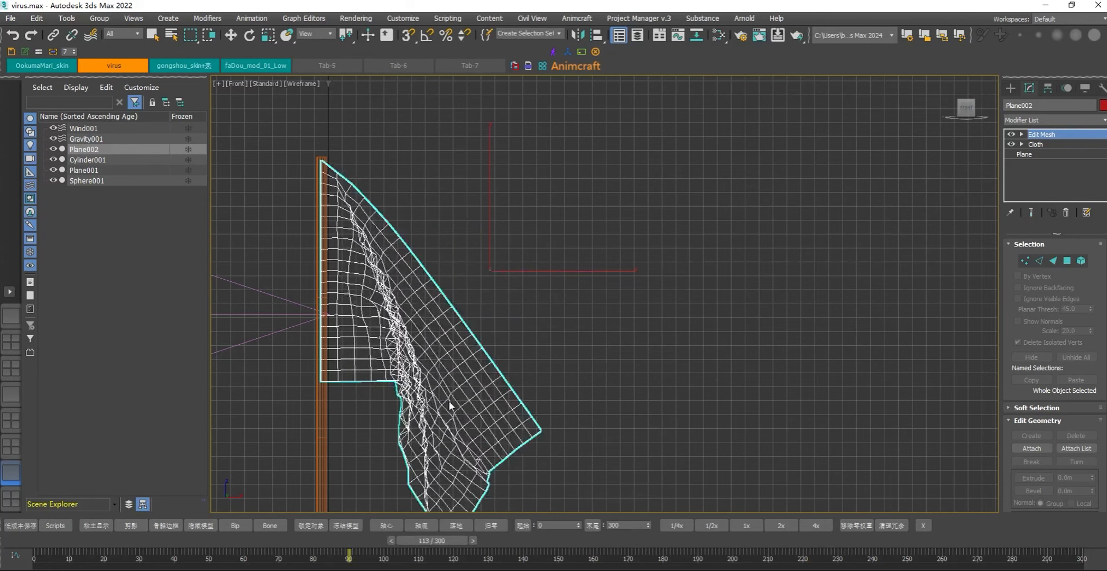
Return the animation to frame 0 and open the Animcraft Weight Tool
left_click_drag(571, 412, 16, 360)
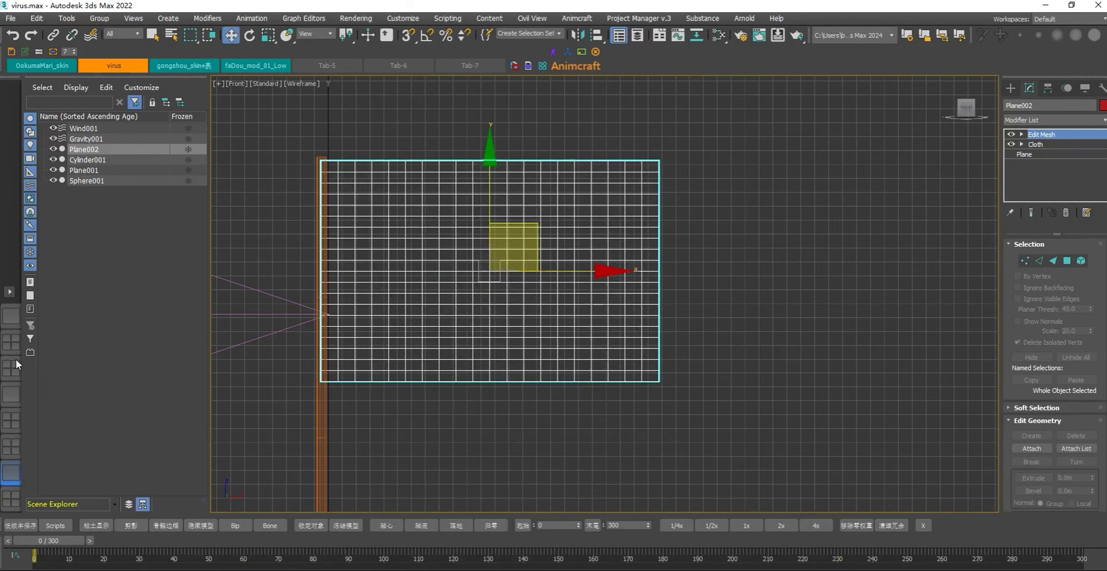
left_click(577, 18)
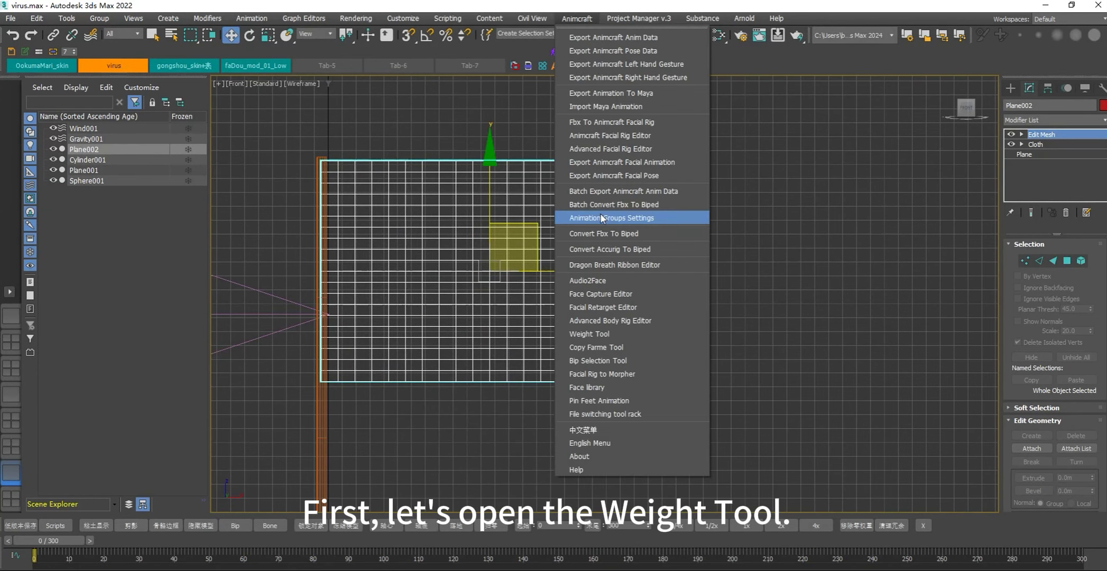
left_click(619, 333)
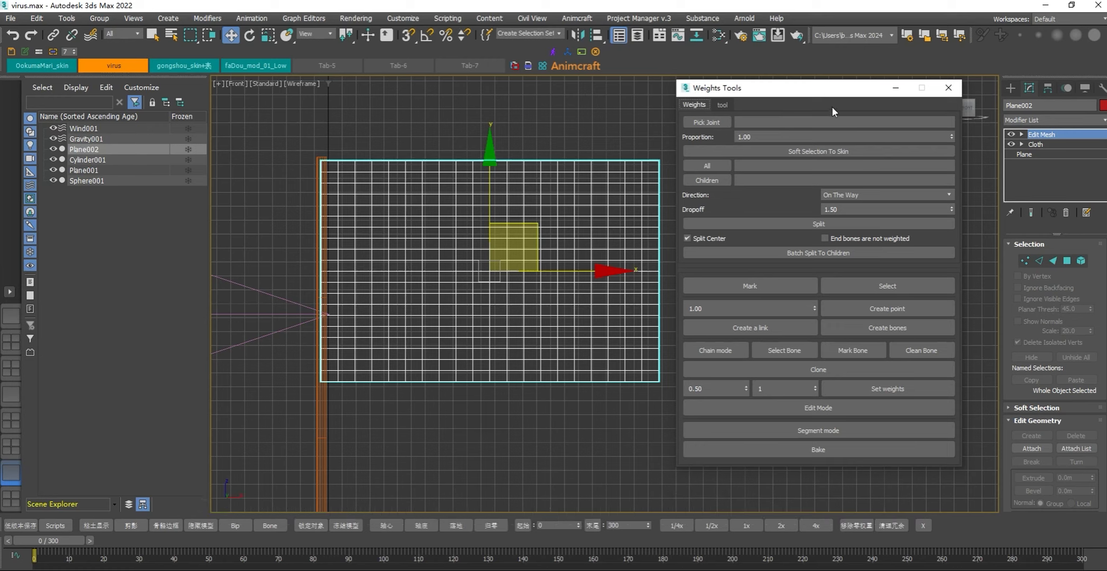
mouse_move(832, 91)
left_mouse_down()
mouse_move(852, 77)
mouse_move(834, 85)
left_mouse_up()
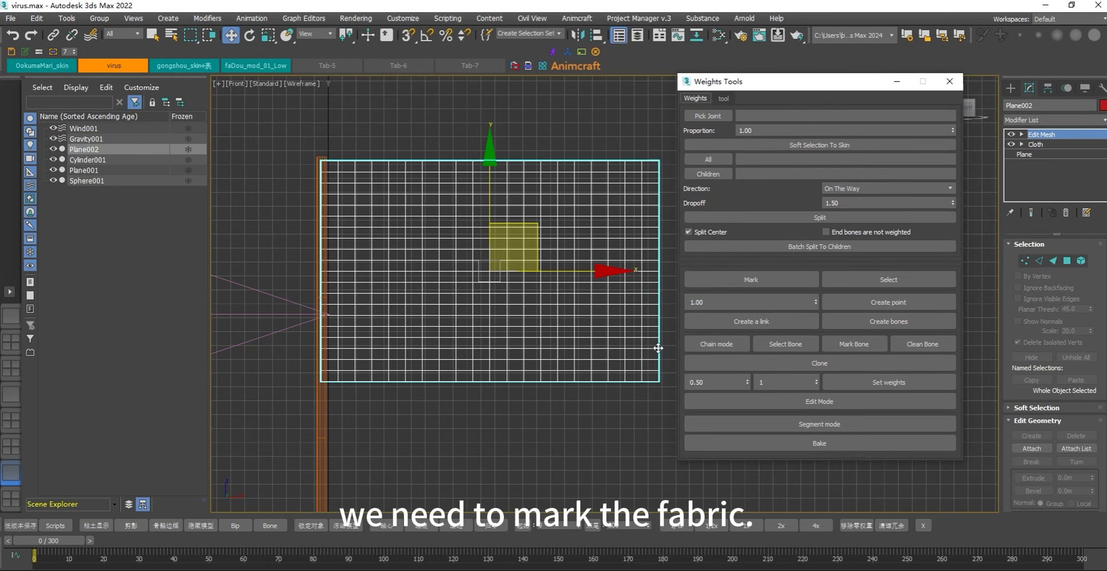
Mark the flag fabric Plane002 in Weights Tools, deselect it, and reselect it through its stored mark
left_click(752, 279)
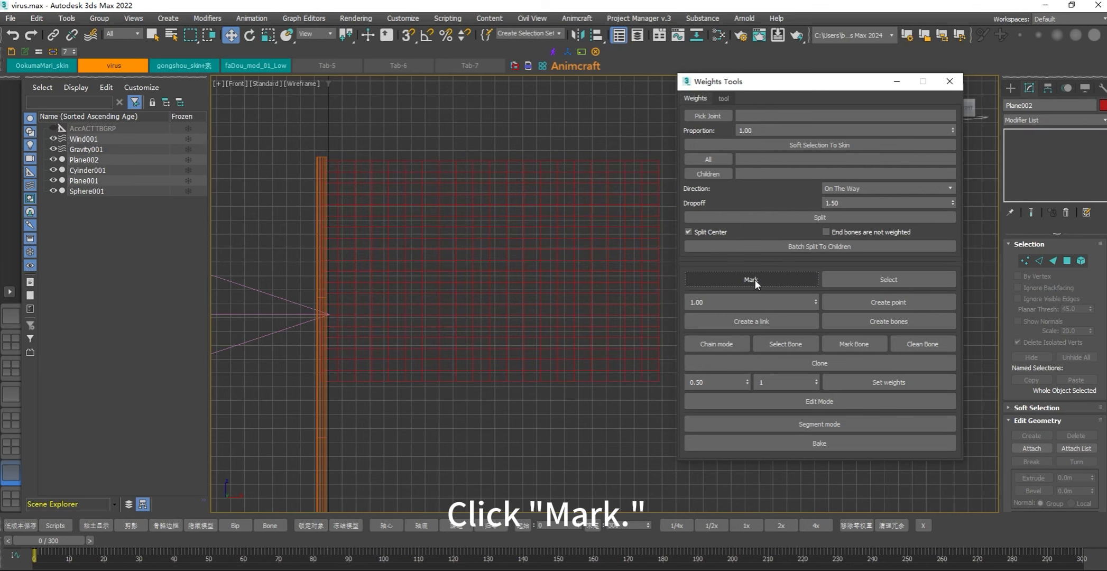
left_click(826, 279)
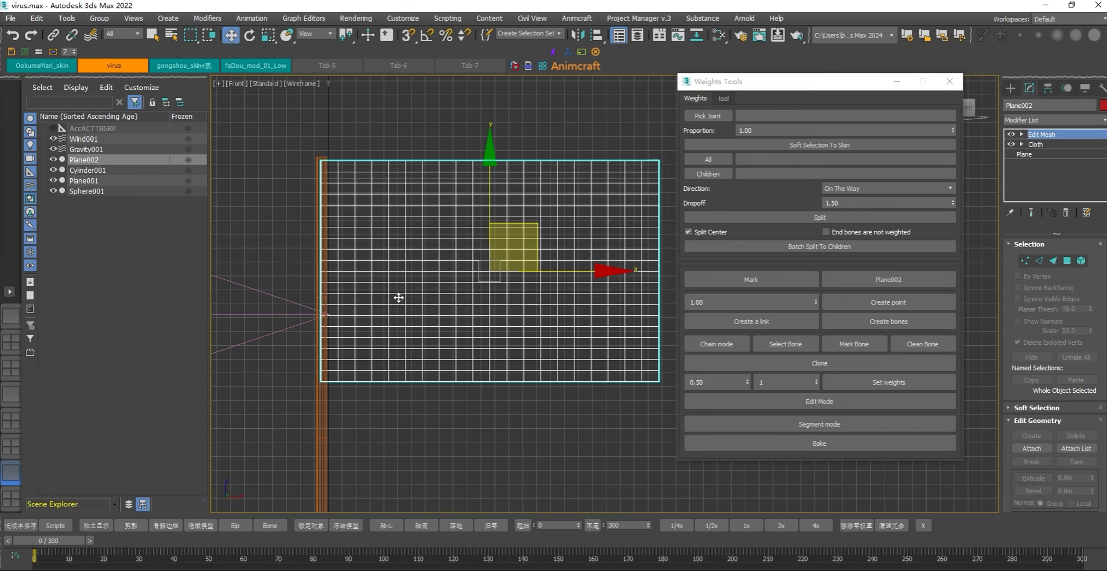
left_click(575, 405)
left_click(890, 280)
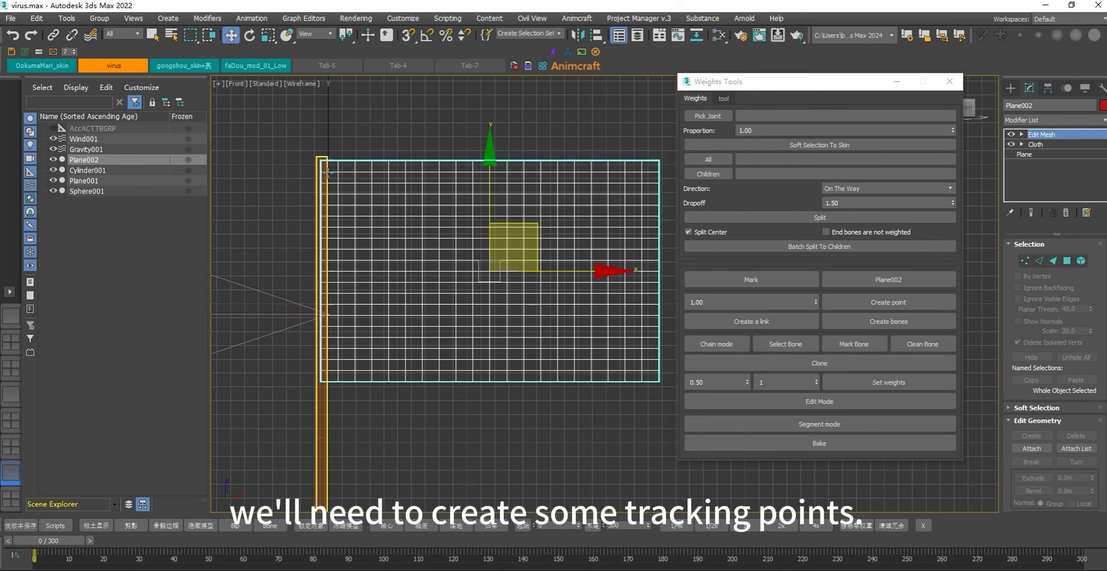
Set the tracking point size to 15 and start Create point for the fabric
scroll(433, 307, "up", 1)
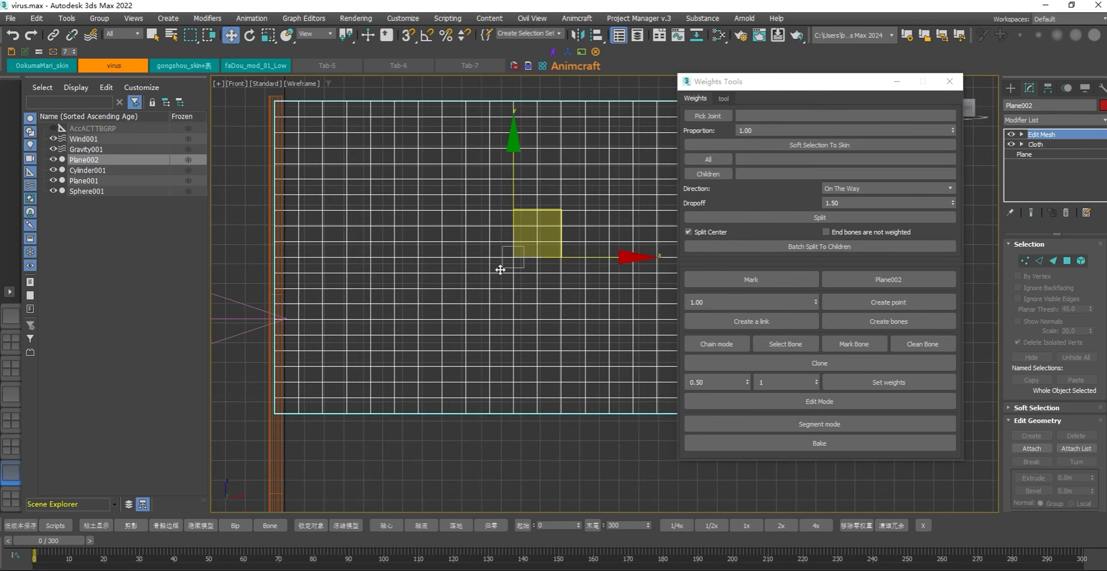
scroll(446, 327, "up", 2)
middle_click_drag(446, 330, 442, 336)
left_click_drag(725, 303, 650, 308)
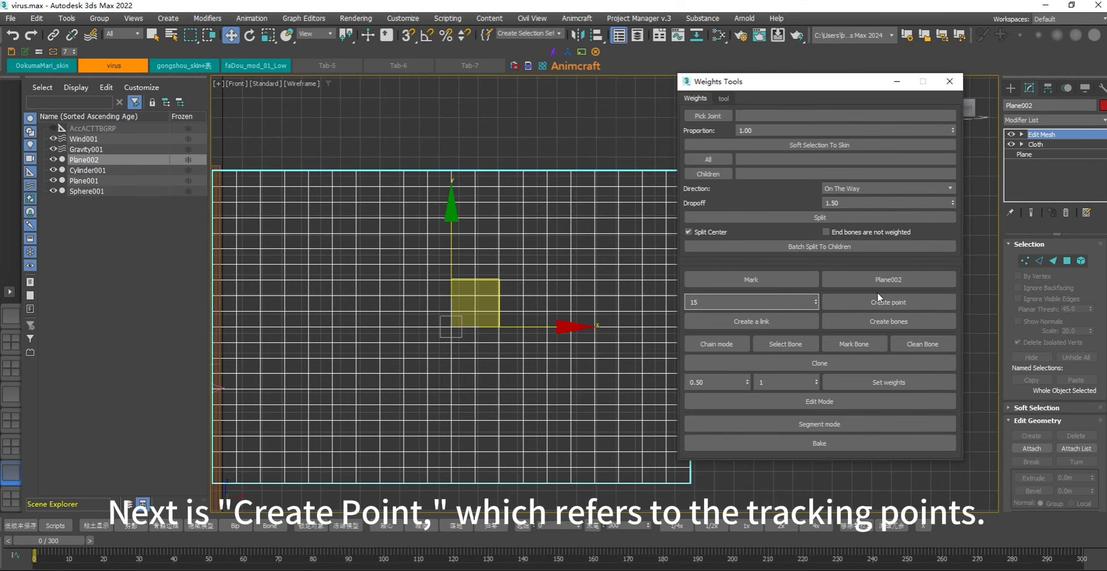
left_click(917, 301)
scroll(481, 142, "down", 3)
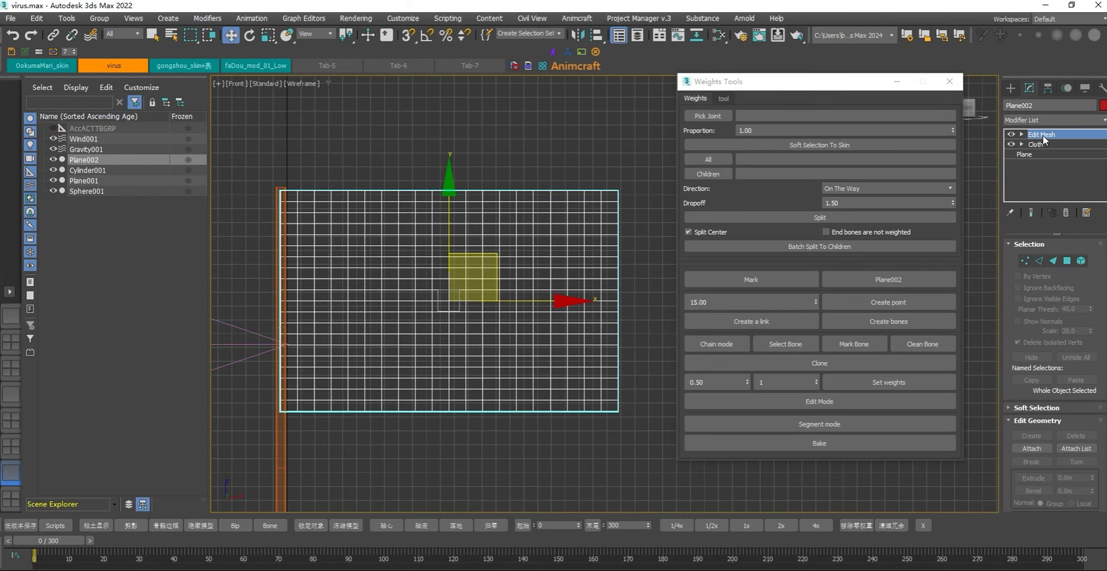
Select the fabric's upper corner polygon beside the pole and try Create point from that polygon selection
left_click(1068, 261)
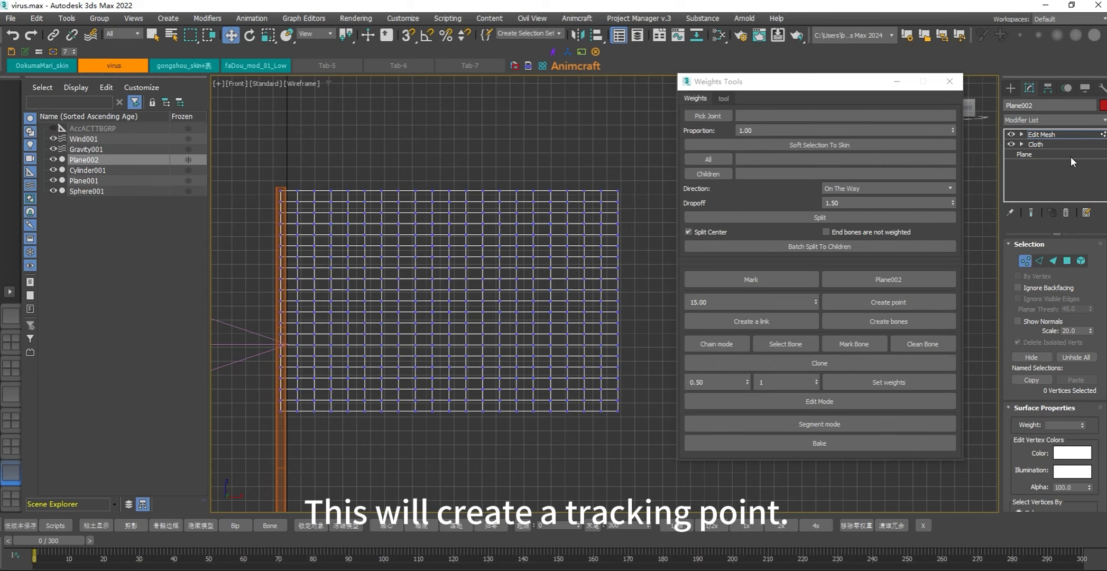
scroll(354, 244, "up", 5)
left_click(354, 245)
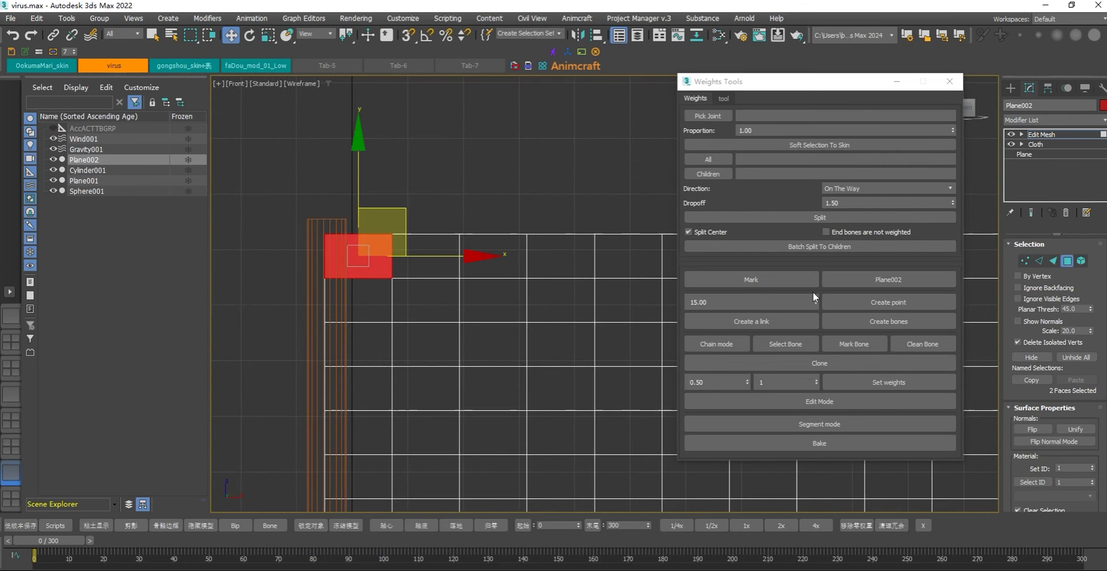
left_click(862, 299)
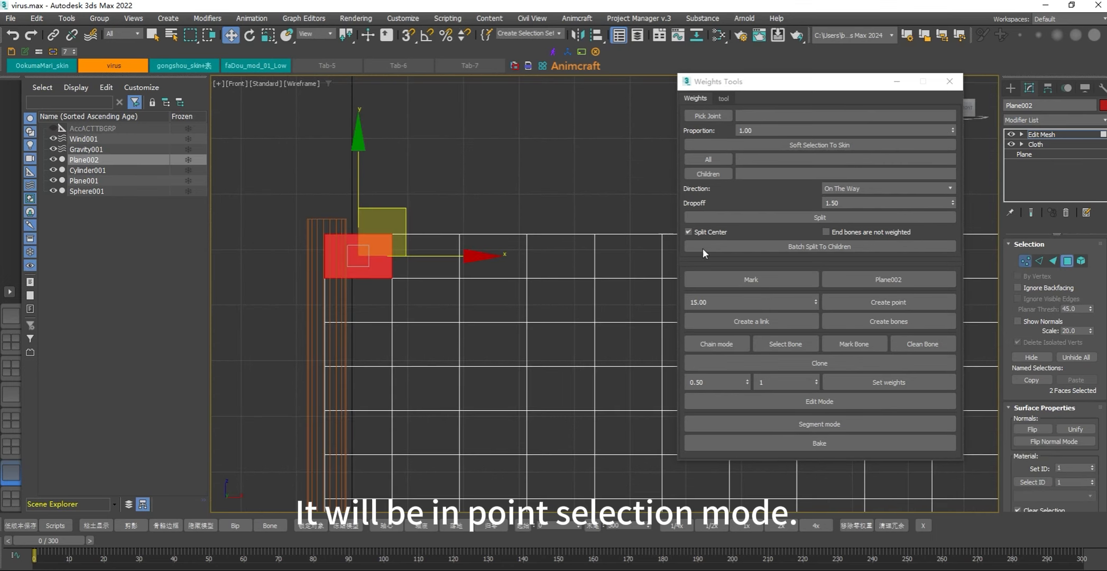
Create a test tracking point on the fabric's upper corner vertex beside the pole
left_click(324, 233)
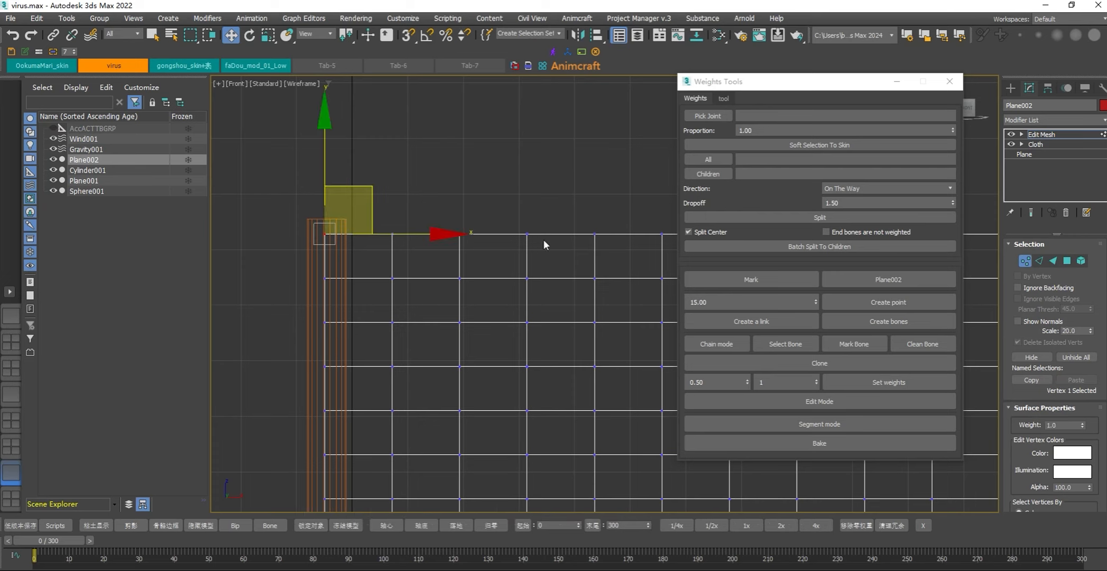
left_click(886, 306)
scroll(473, 187, "up", 3)
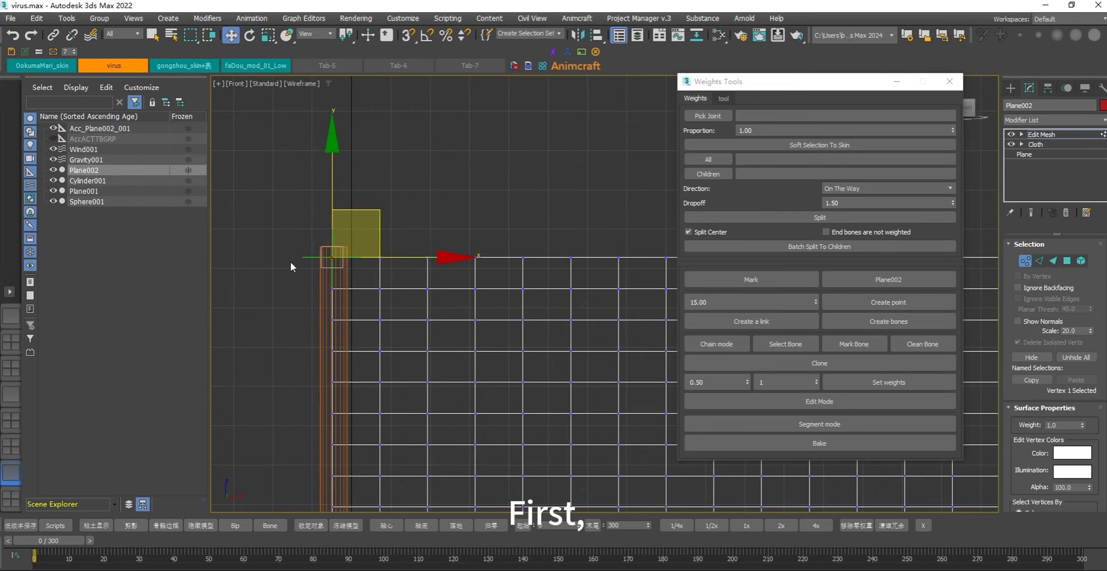
scroll(419, 282, "down", 3)
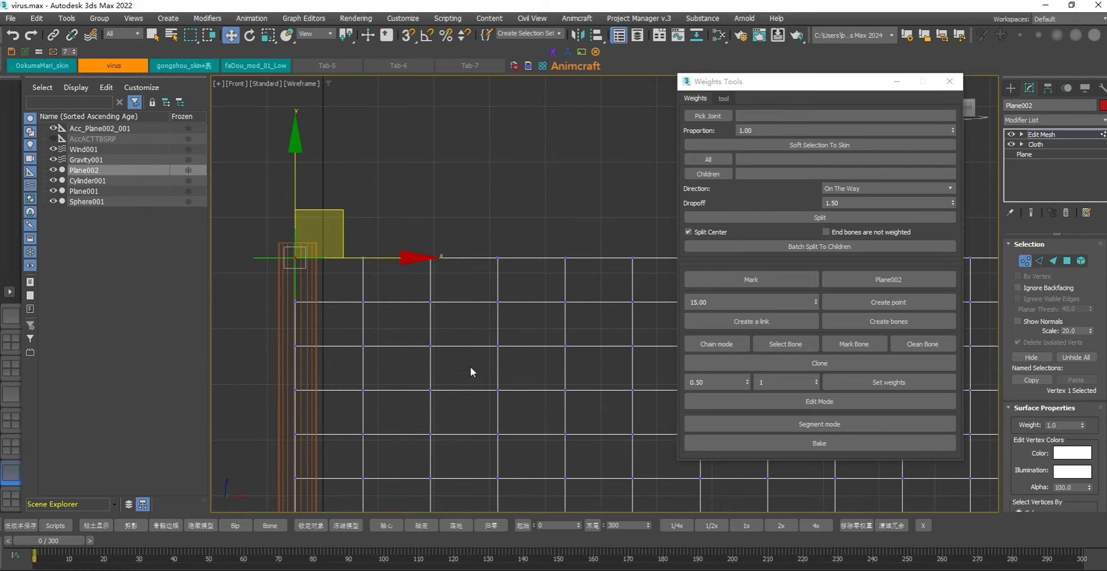
Select the test tracking point at the fabric's corner and delete it
left_click(419, 221)
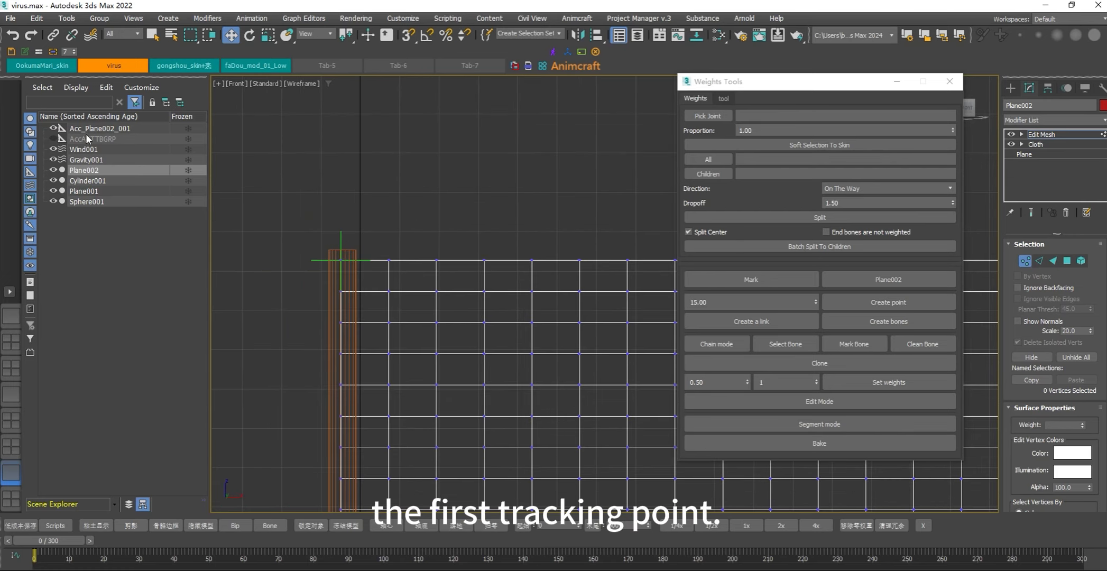
left_click(106, 129)
left_click(467, 158)
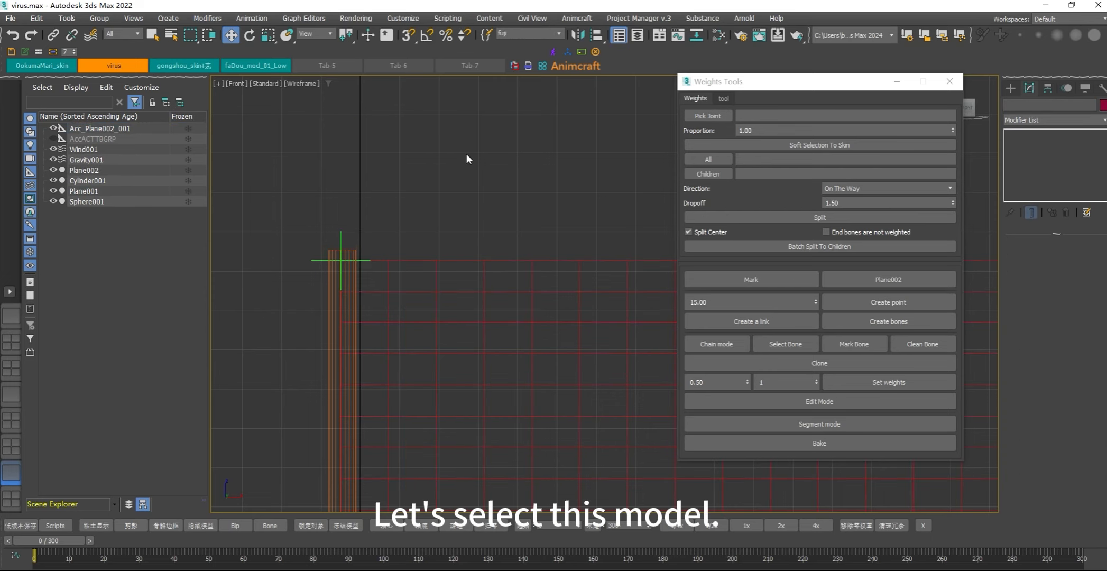
left_click(315, 259)
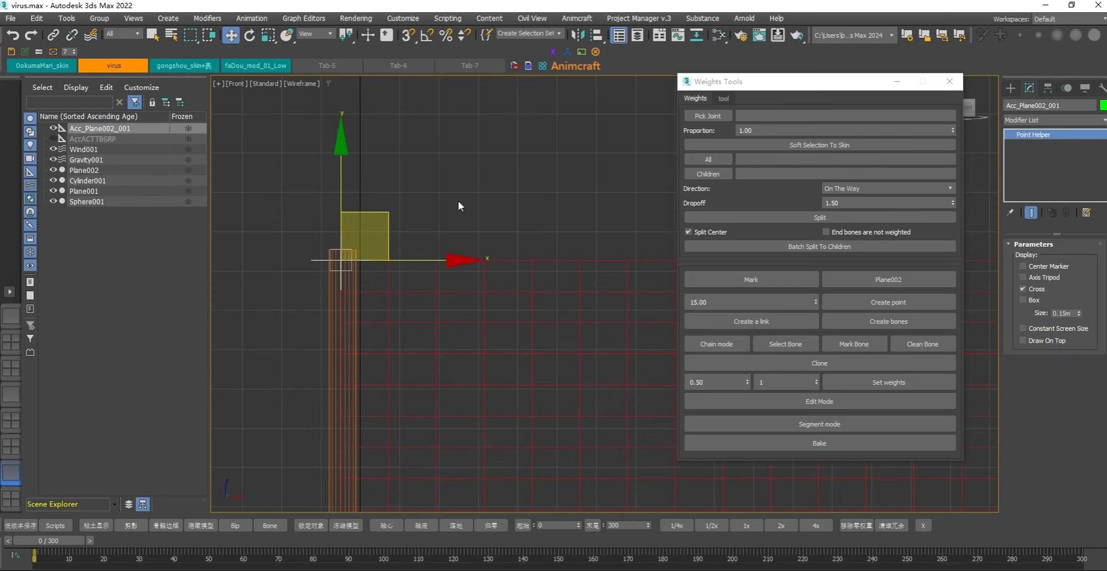
key("Delete")
Reselect the flag fabric, enter vertex editing, and select its upper corner vertex beside the pole
scroll(457, 201, "down", 2)
middle_click_drag(590, 213, 446, 215)
scroll(446, 215, "down", 2)
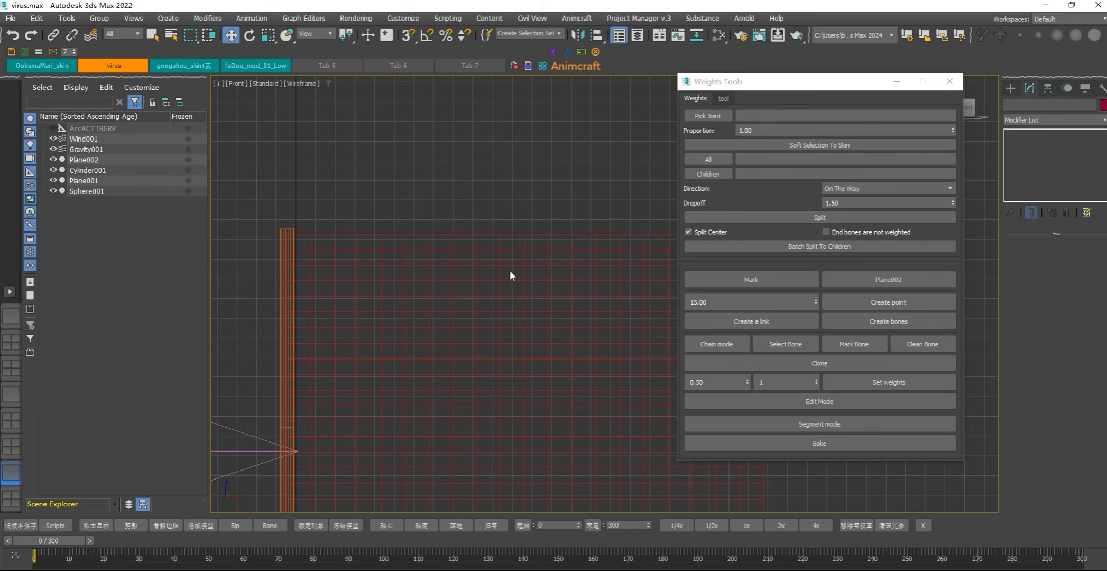
left_click(565, 247)
key("1")
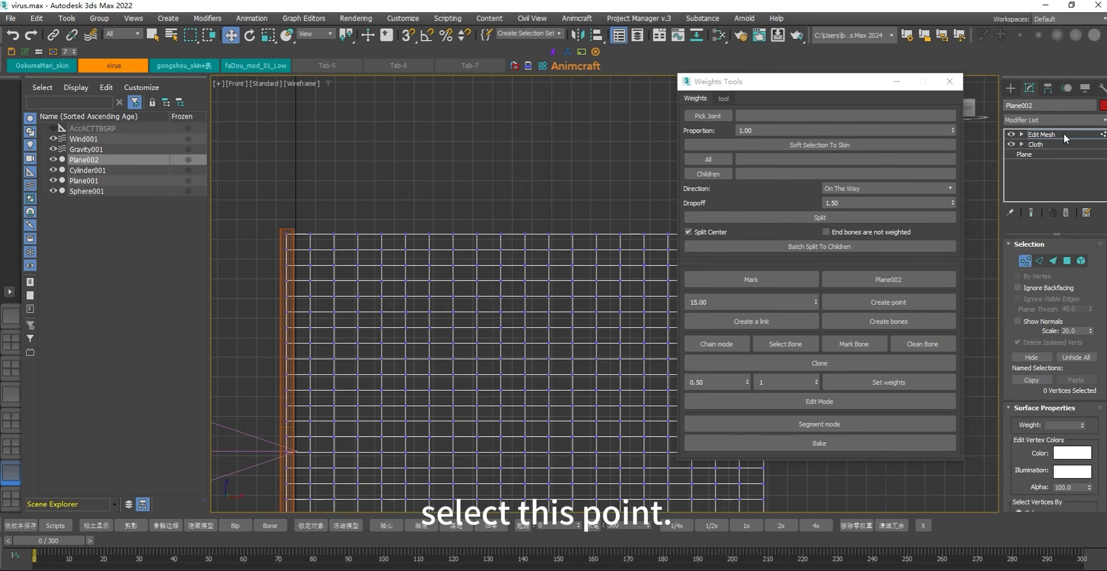
middle_click_drag(399, 213, 358, 225)
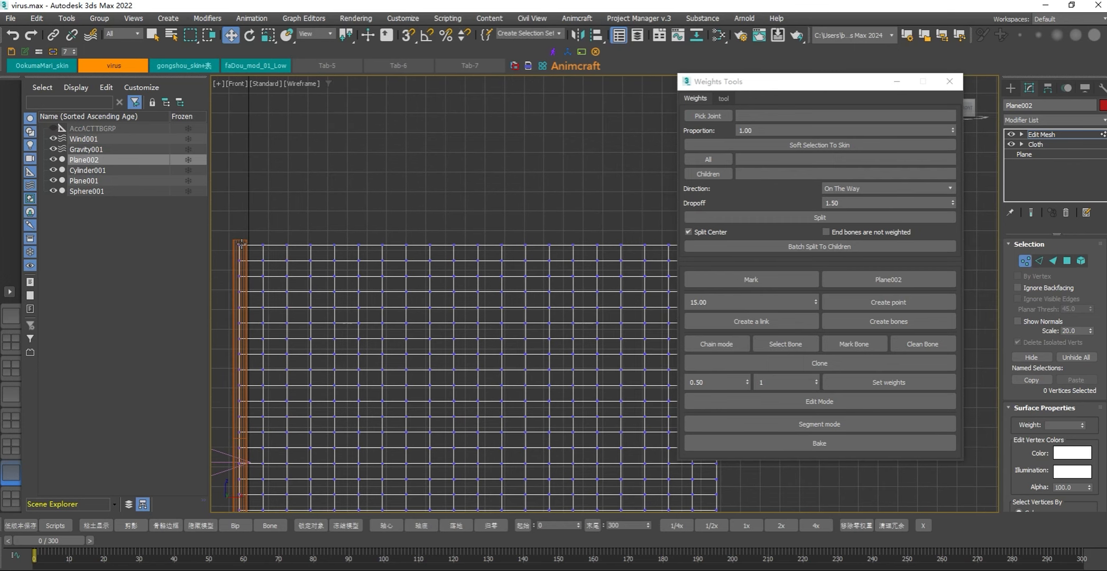
left_click(240, 244)
key("q")
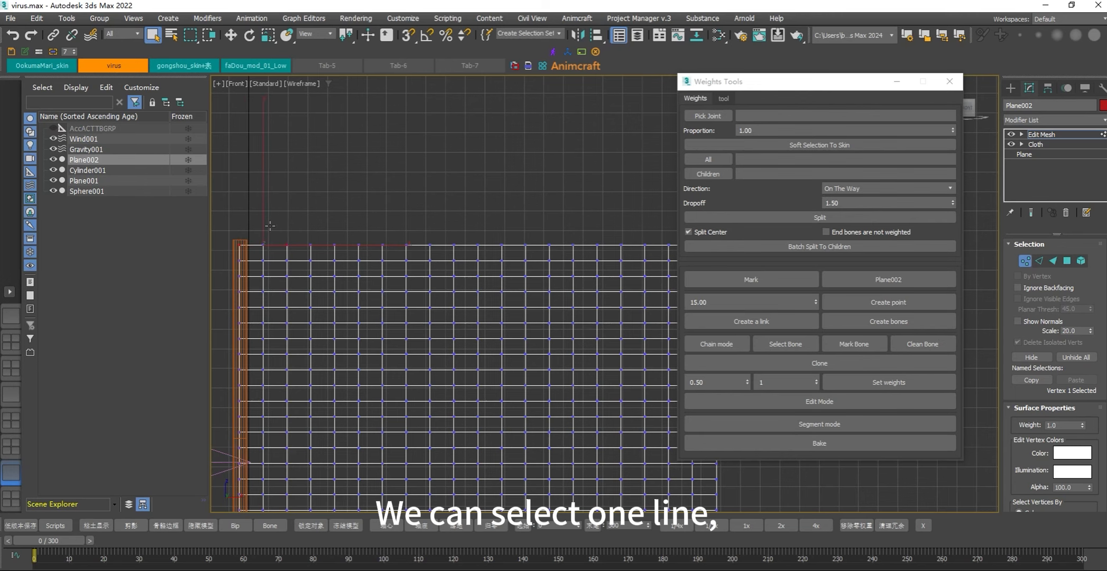
Add every second vertex along the fabric's top edge to the selection, through to the far corner
scroll(270, 225, "up", 2)
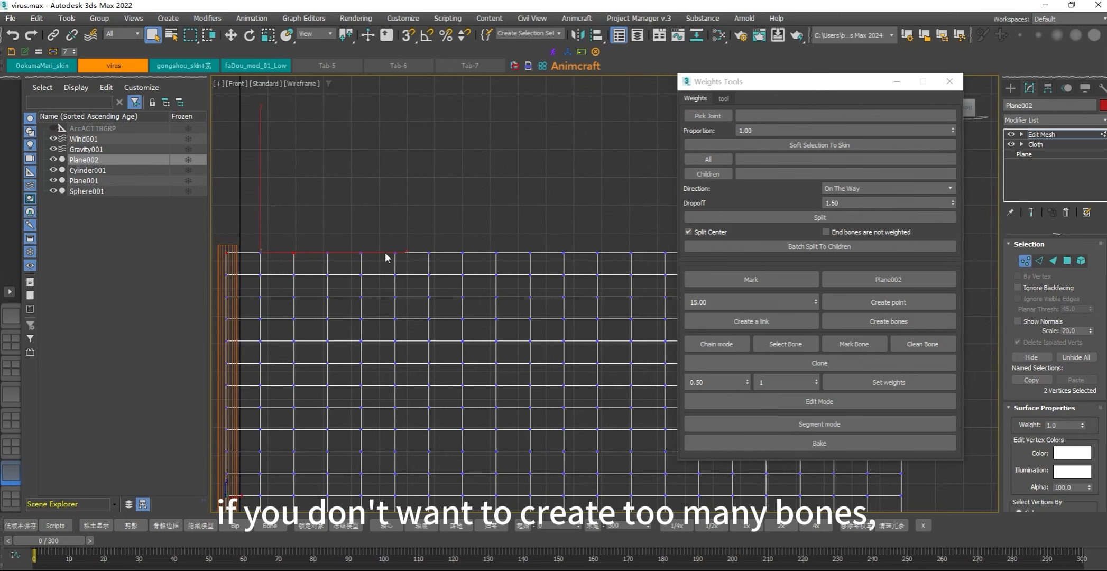
middle_click_drag(388, 257, 364, 243)
left_click(347, 251, "ctrl")
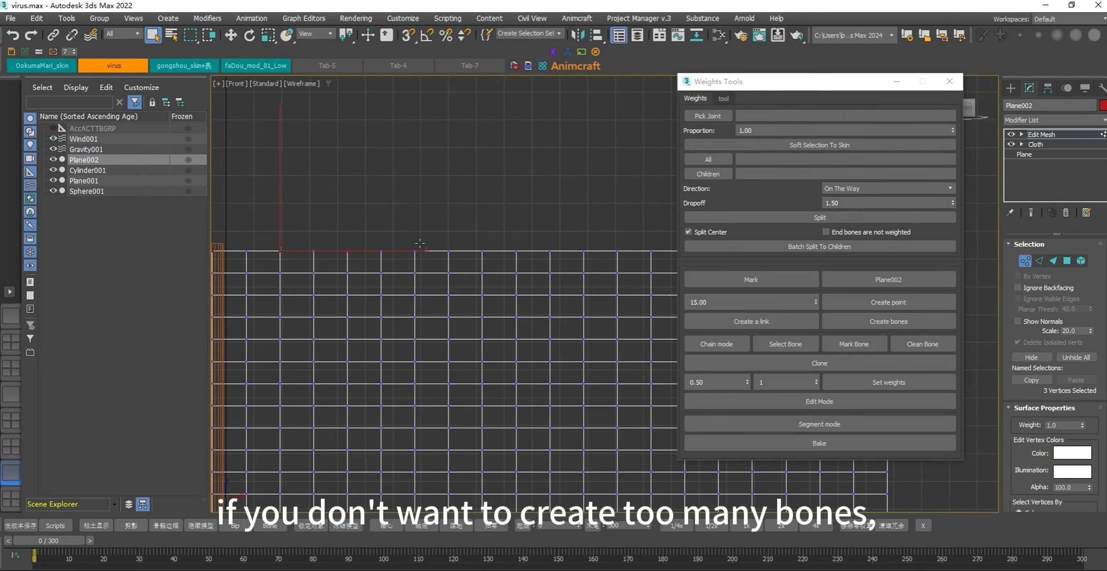
left_click(416, 251, "ctrl")
left_click(483, 250, "ctrl")
middle_click_drag(553, 222, 461, 228)
left_click(469, 249, "ctrl")
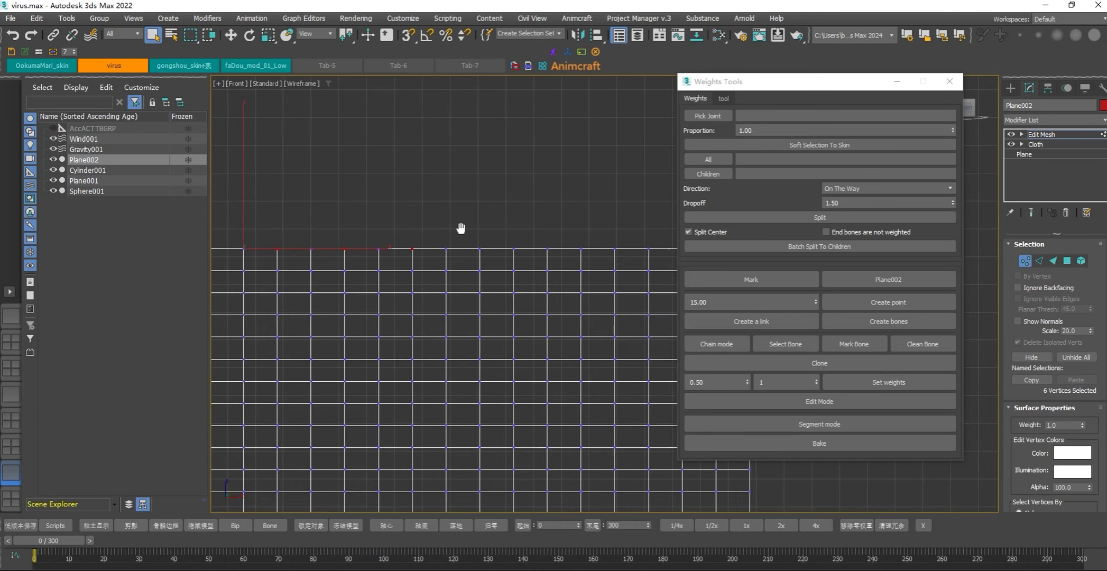
left_click(554, 247, "ctrl")
left_click(610, 247, "ctrl")
middle_click_drag(611, 214, 560, 209)
left_click(634, 242, "ctrl")
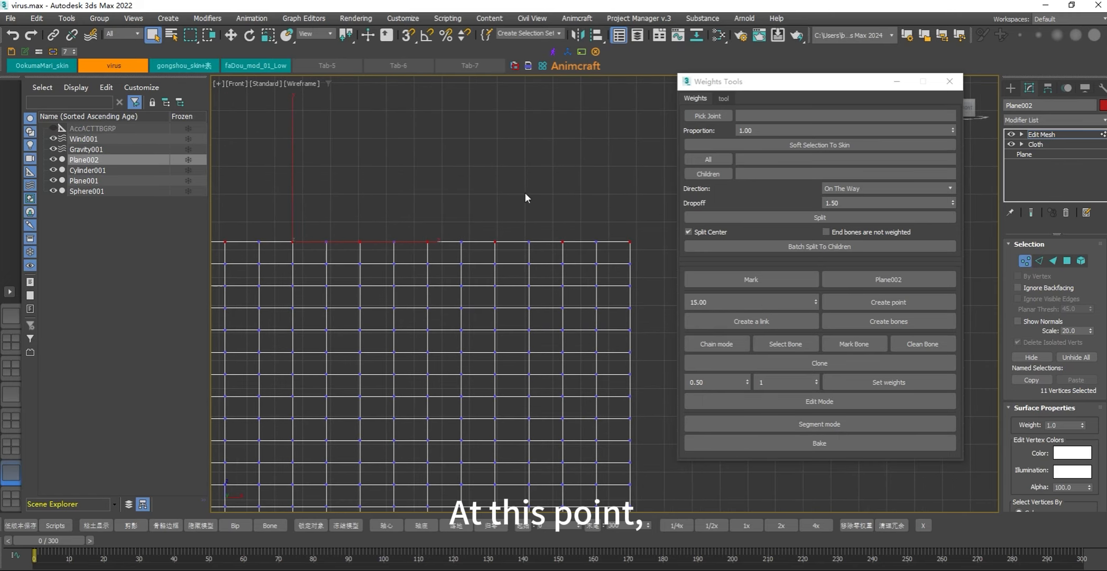
Create tracking points at the selected top-edge vertices and scrub the animation to check them
scroll(518, 194, "down", 3)
middle_click_drag(429, 195, 520, 233)
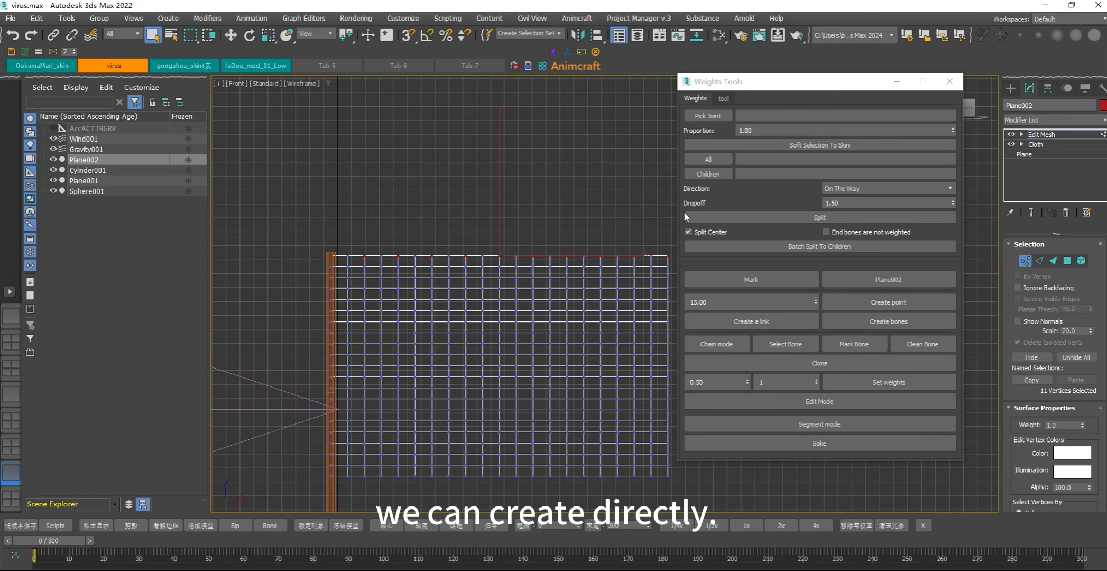
left_click(859, 305)
scroll(511, 234, "down", 3)
scroll(564, 217, "up", 3)
left_click(567, 214)
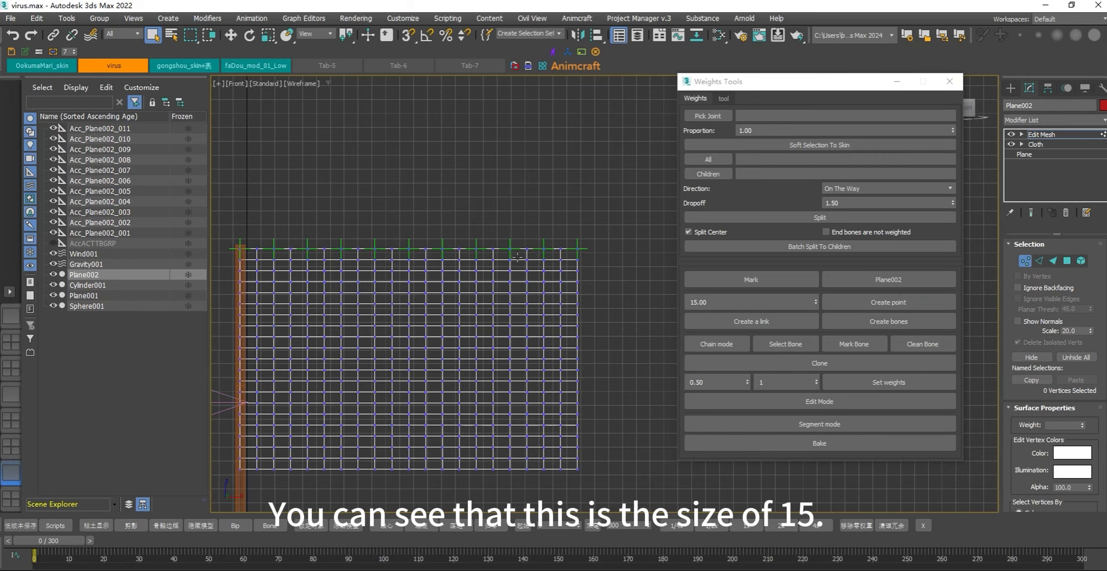
scroll(436, 212, "up", 3)
scroll(355, 351, "down", 3)
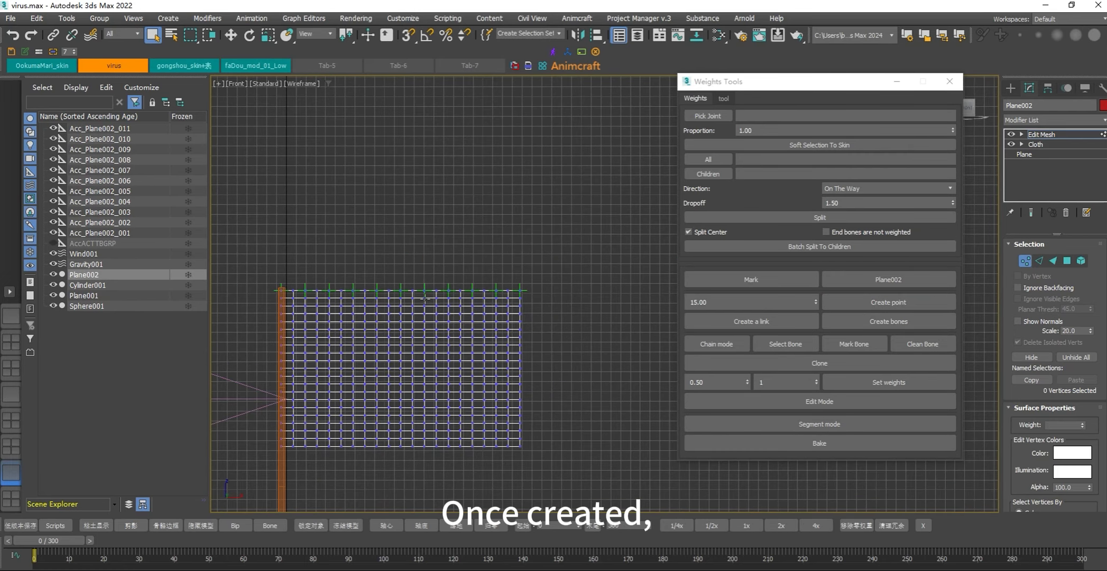
left_click_drag(49, 534, 37, 407)
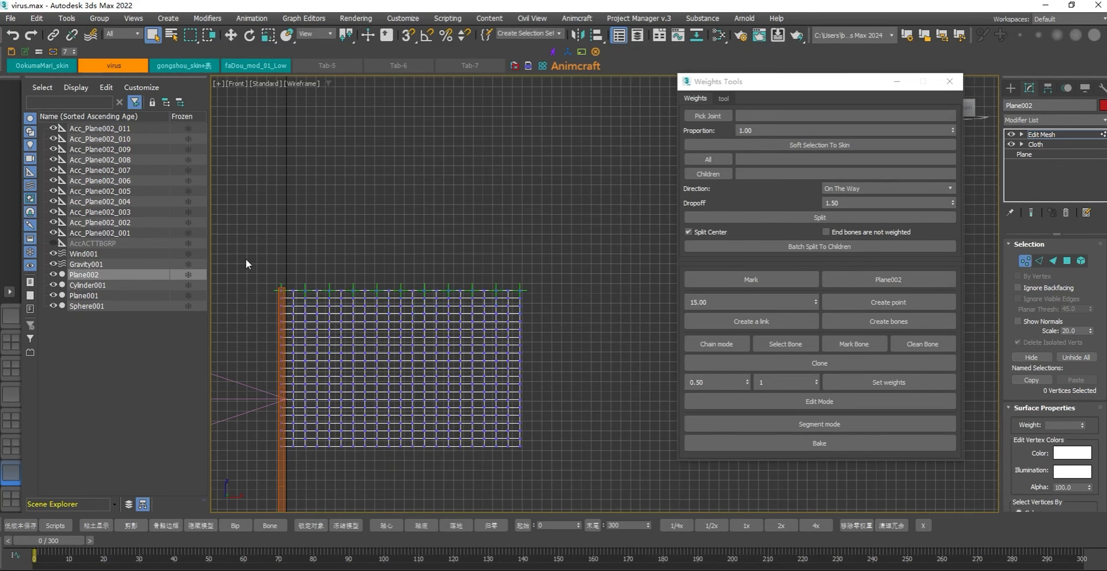
Select every second vertex along the flag's fourth vertex row, three rows below the top edge, from the pole to the far edge
scroll(289, 249, "up", 2)
middle_click_drag(402, 313, 388, 272)
scroll(349, 302, "up", 2)
scroll(341, 325, "down", 2)
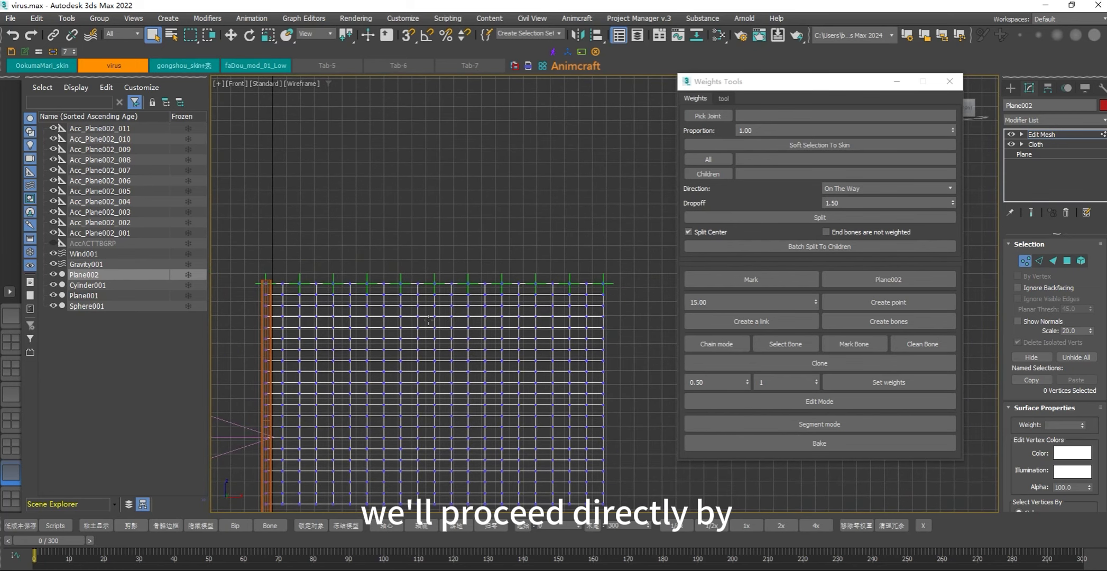
left_click(267, 315)
scroll(275, 318, "up", 2)
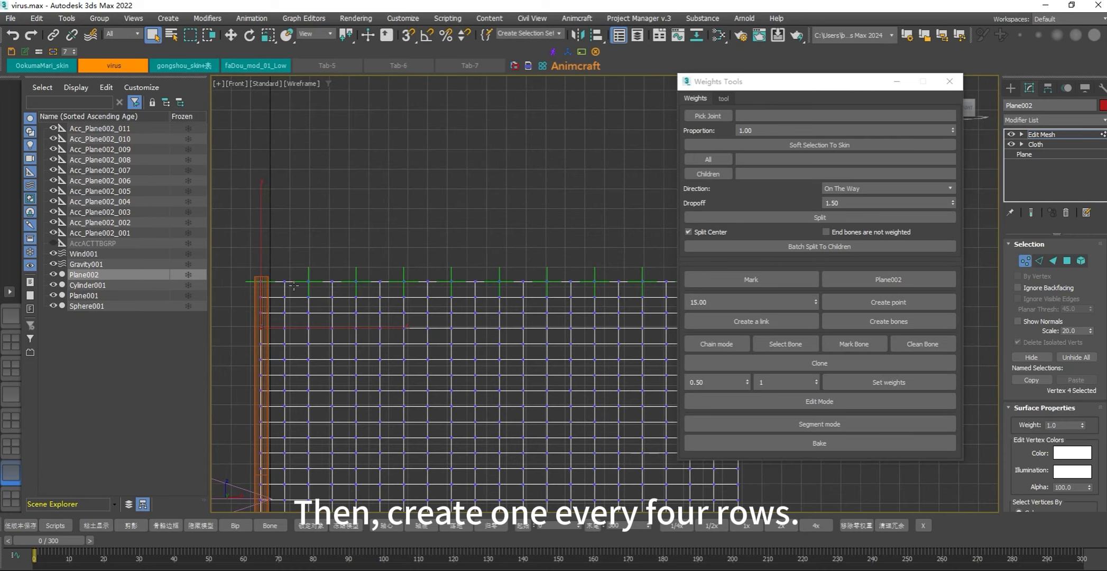
left_click(308, 328, "ctrl")
scroll(367, 325, "down", 3)
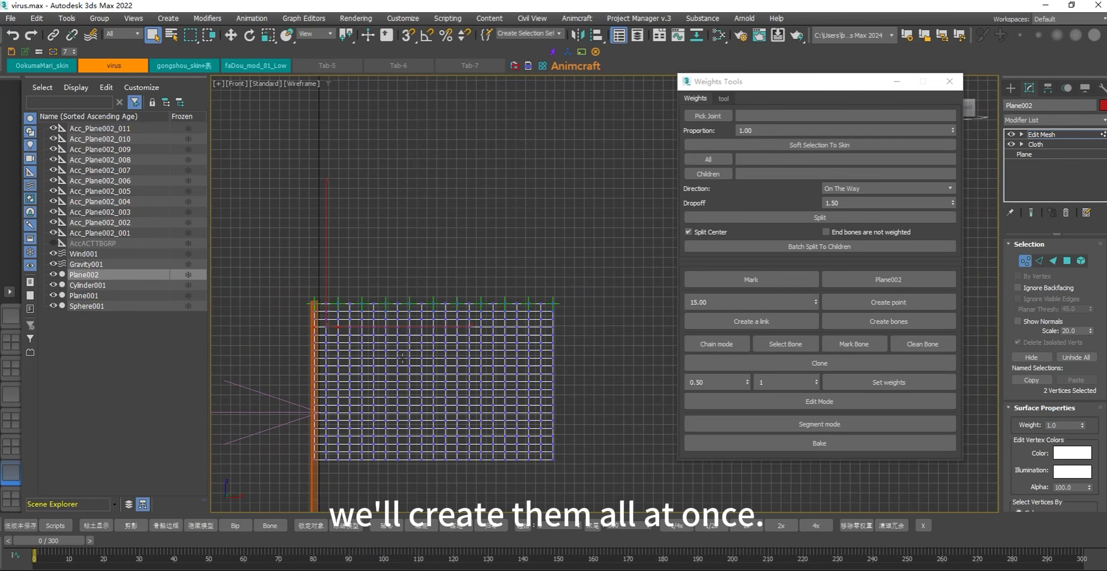
scroll(377, 332, "up", 2)
left_click(356, 325, "ctrl")
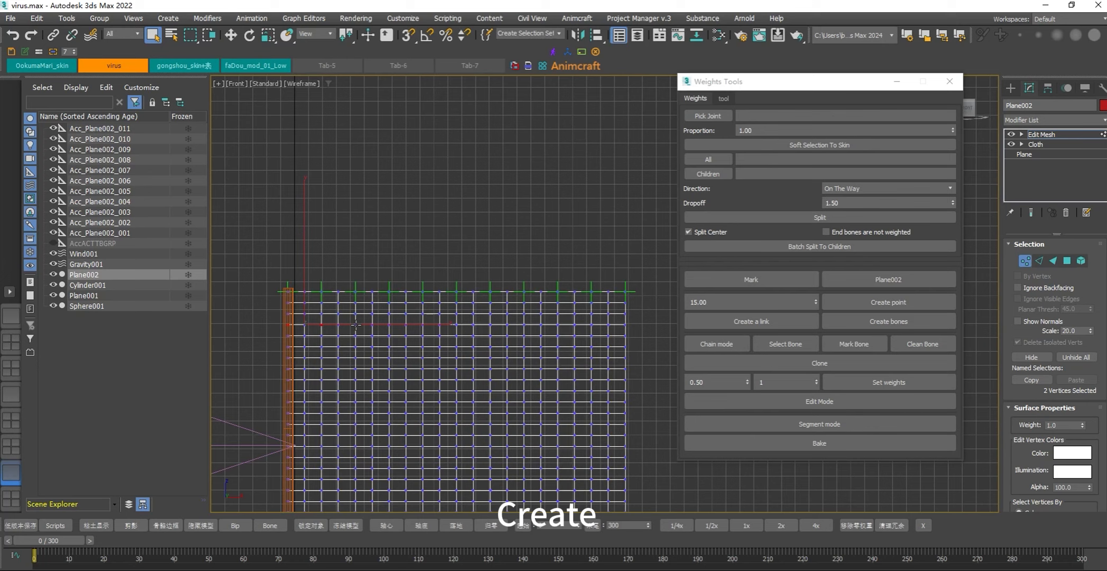
left_click(391, 324, "ctrl")
left_click(423, 324, "ctrl")
left_click(457, 324, "ctrl")
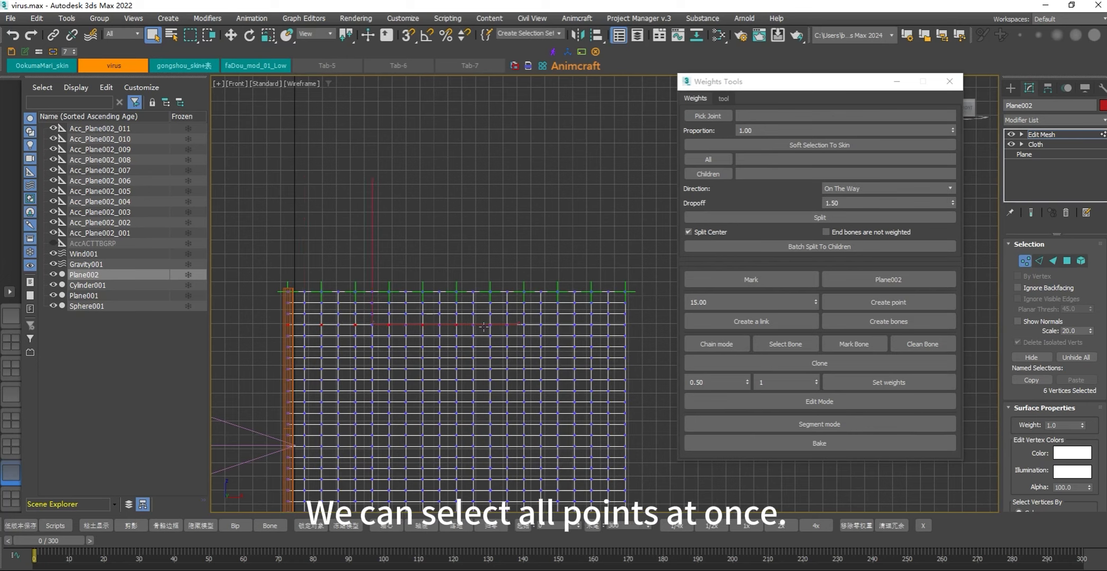
left_click(490, 324, "ctrl")
left_click(524, 324, "ctrl")
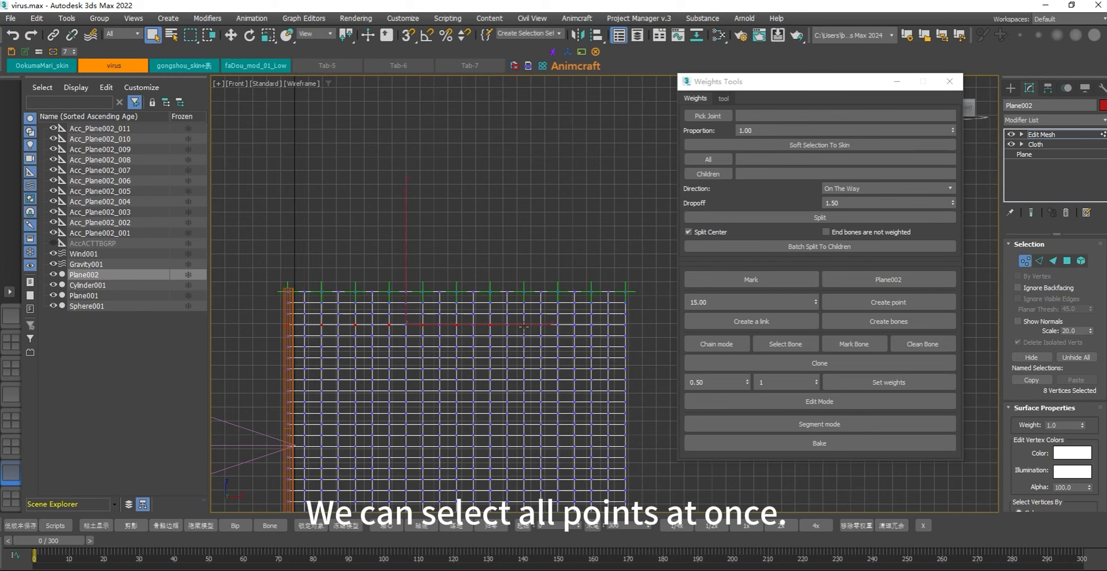
left_click(558, 325, "ctrl")
left_click(592, 324, "ctrl")
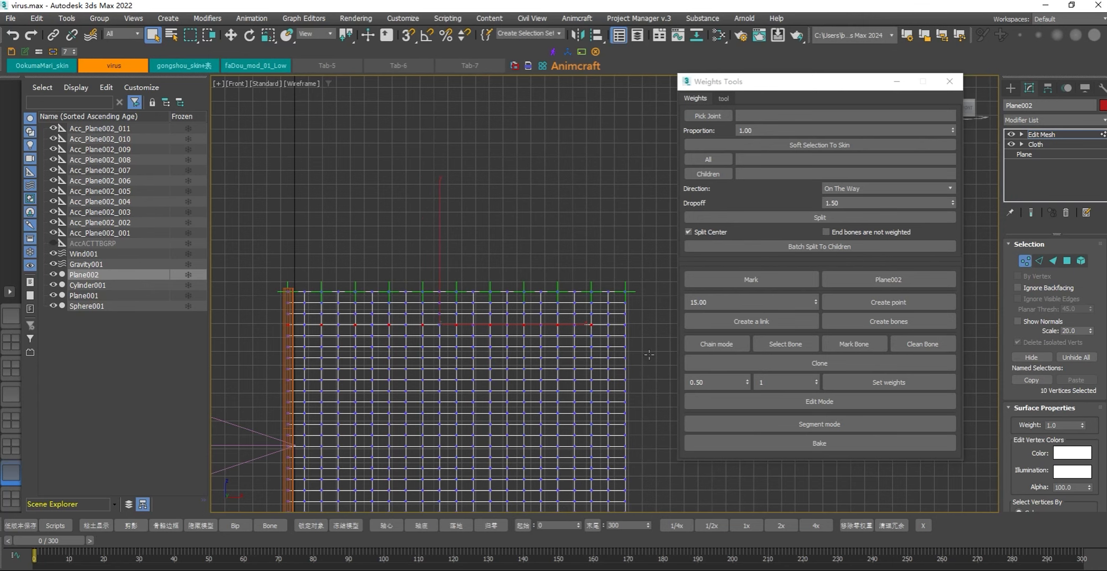
left_click(625, 325, "ctrl")
Add further whole vertex rows at intervals of two to three rows down to the flag's bottom edge to the selection
scroll(649, 341, "down", 4)
middle_click_drag(513, 349, 375, 330)
scroll(374, 330, "up", 2)
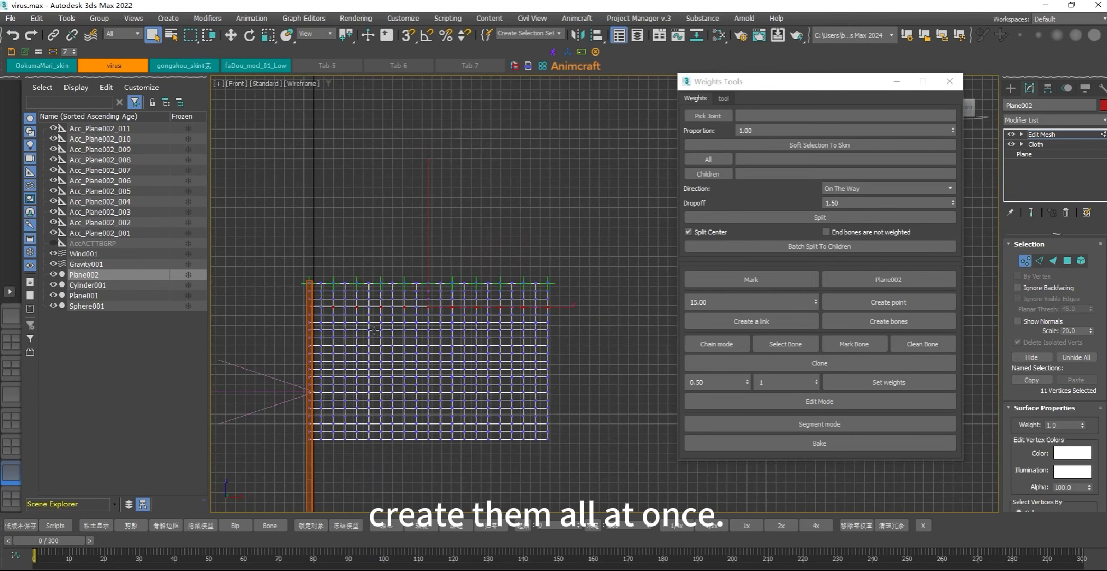
scroll(326, 325, "up", 2)
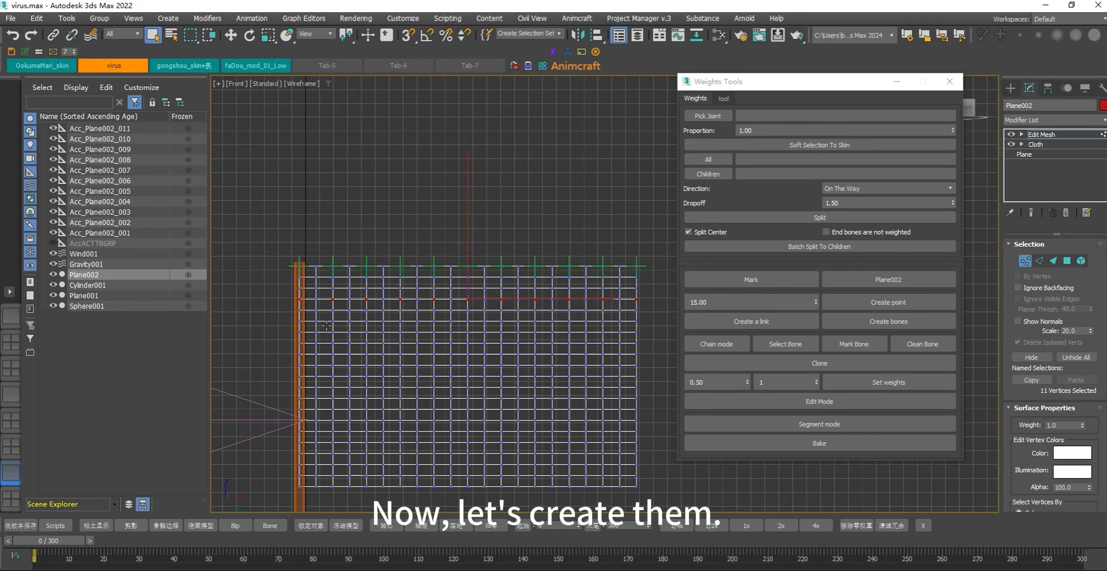
left_click_drag(286, 316, 655, 327, "ctrl")
left_click_drag(286, 348, 656, 358, "ctrl")
left_click_drag(286, 371, 654, 384, "ctrl")
left_click_drag(287, 404, 655, 415, "ctrl")
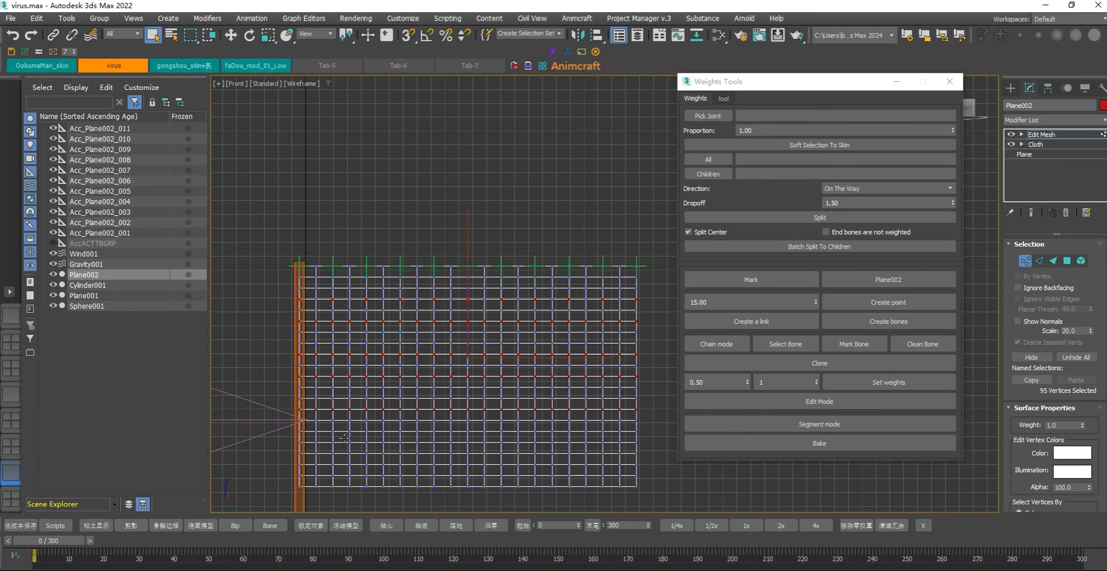
left_click_drag(287, 438, 655, 449, "ctrl")
Remove the in-between vertex columns from the selection and create tracking points at the remaining vertices
left_click_drag(614, 238, 628, 497, "alt")
left_click_drag(426, 506, 426, 506, "alt")
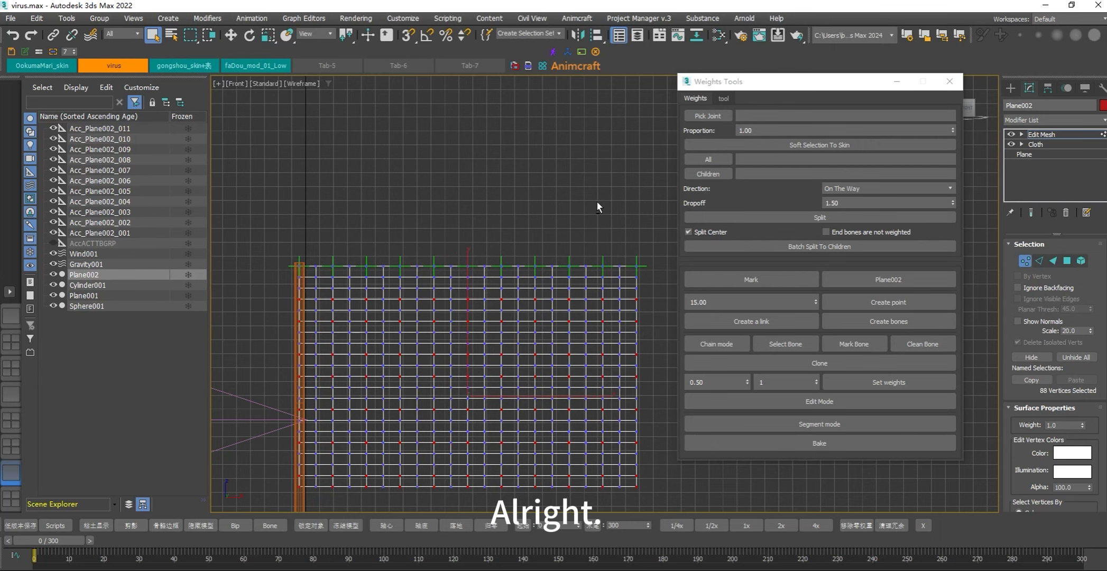
left_click(884, 301)
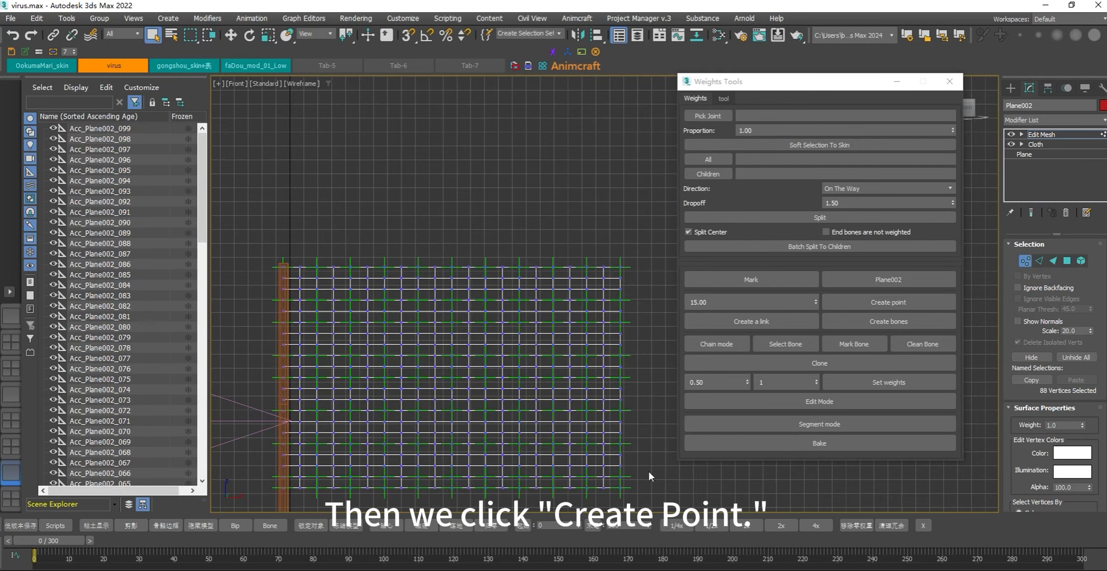
mouse_move(50, 540)
left_mouse_down()
mouse_move(1065, 541)
mouse_move(47, 541)
left_mouse_up()
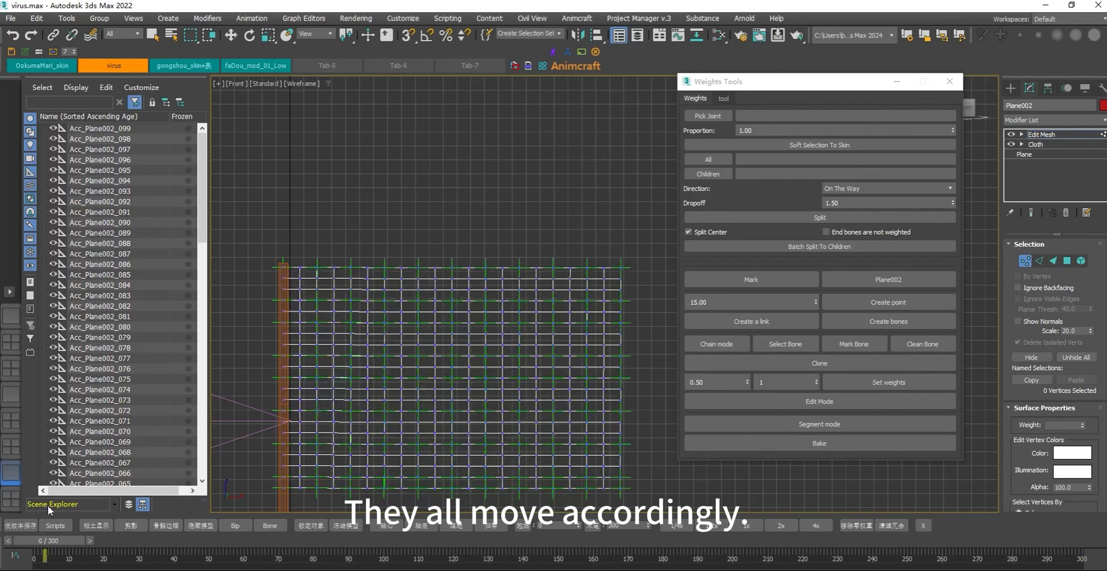
Select the flagpole cylinder (Cylinder001) and hide it
middle_click_drag(462, 203, 474, 165)
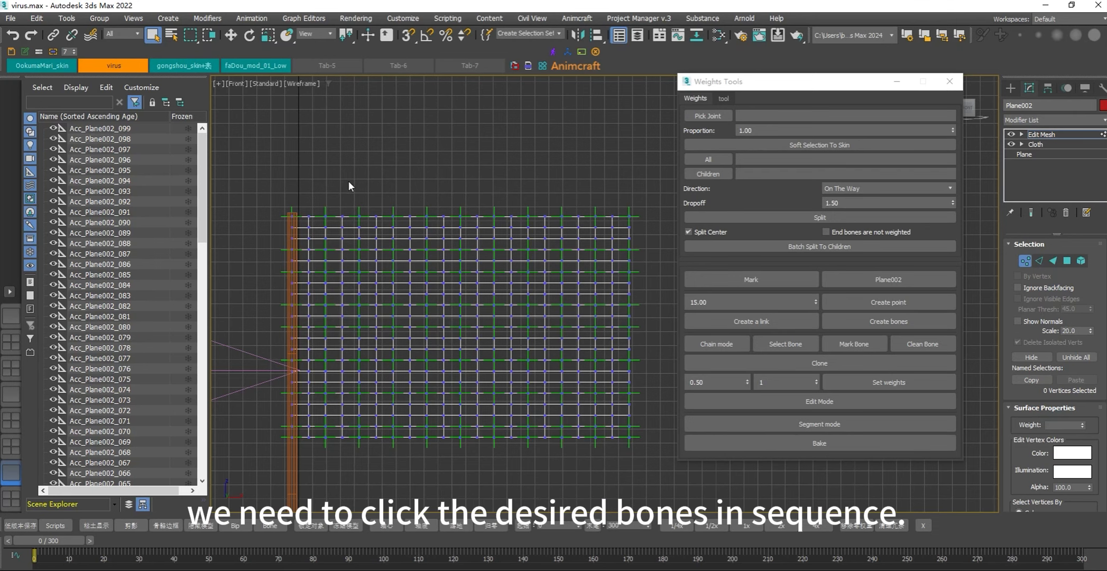
scroll(349, 181, "up", 2)
scroll(379, 181, "down", 2)
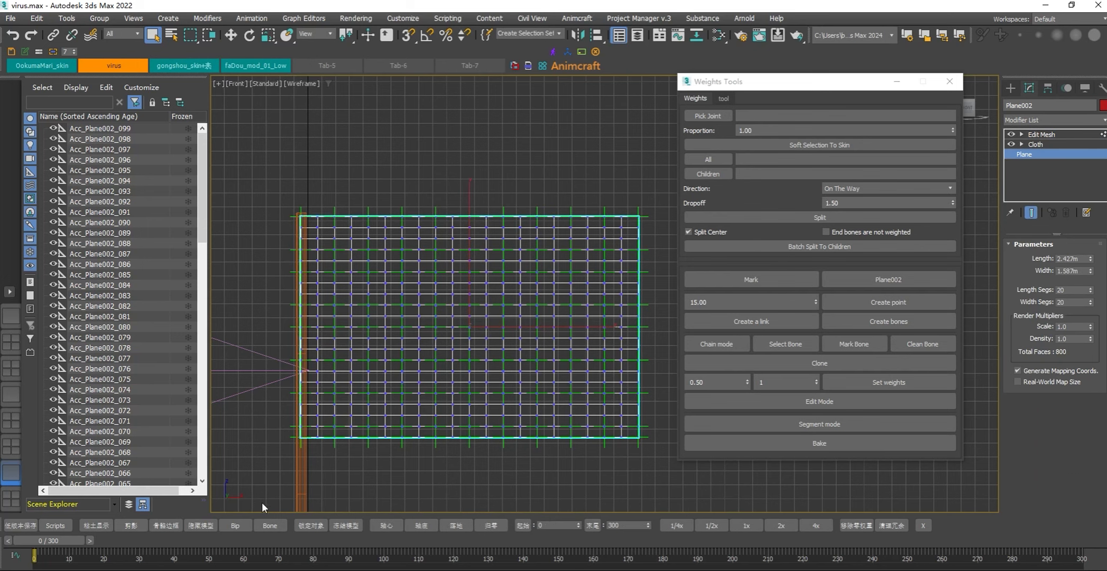
left_click(302, 485)
scroll(412, 438, "down", 3)
scroll(100, 322, "down", 4)
scroll(103, 318, "down", 20)
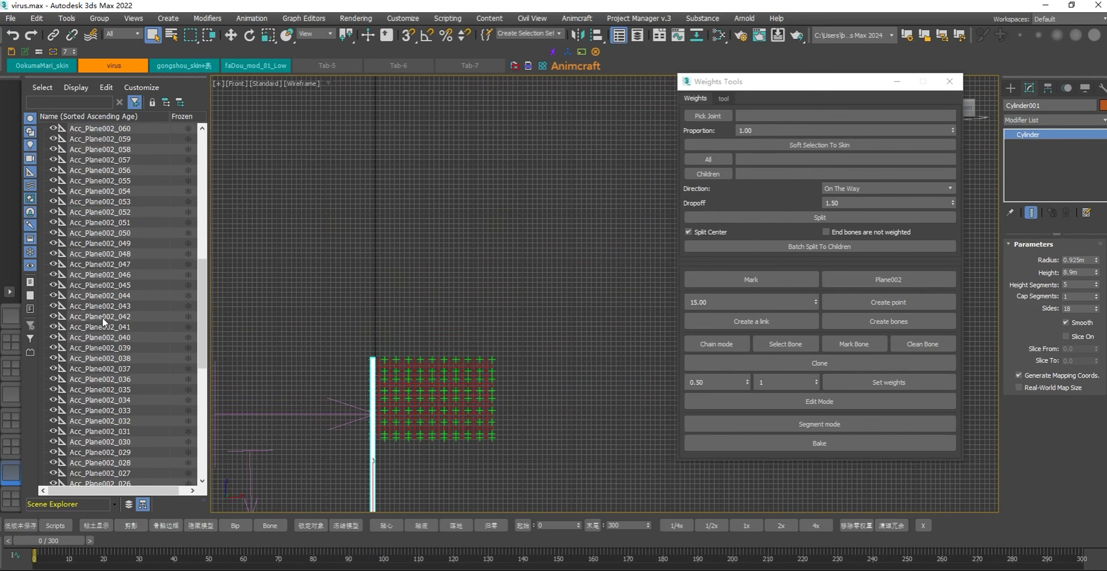
left_click(54, 452)
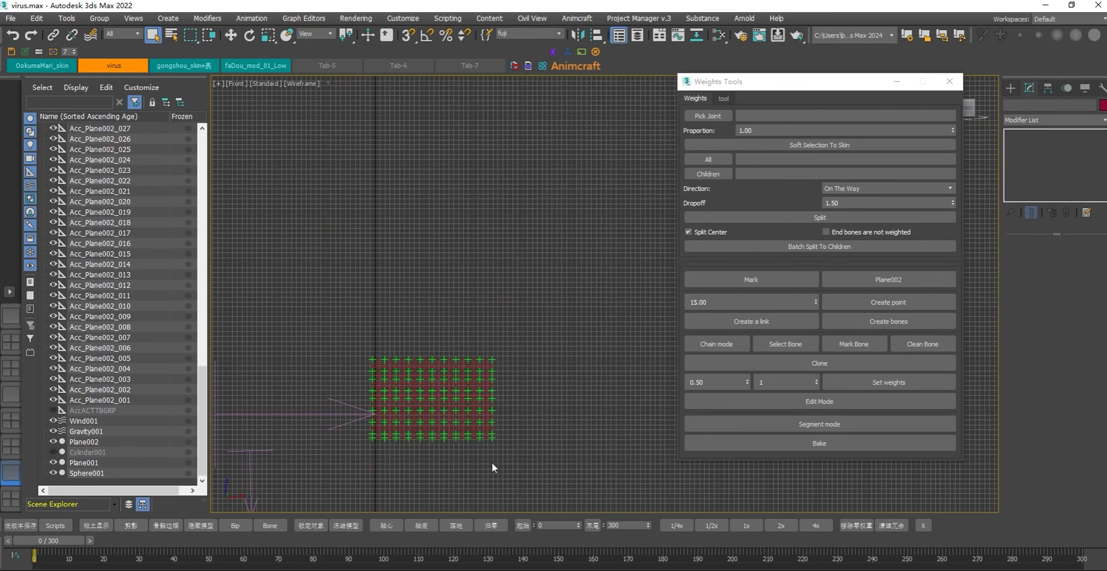
Hide the Wind001 force and scrub the animation to check the tracking points
scroll(363, 412, "up", 3)
left_click(235, 353)
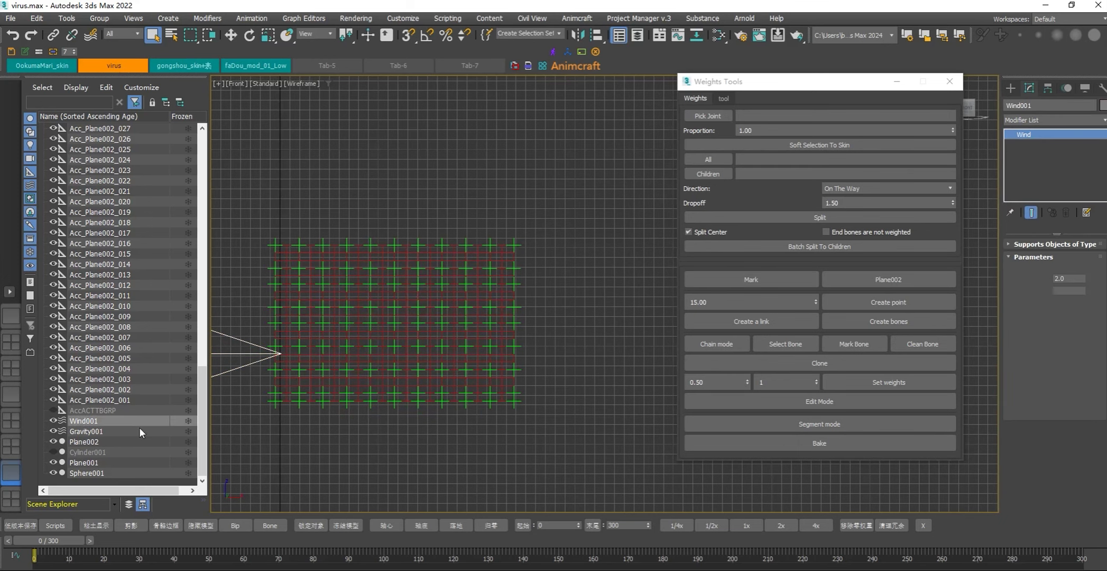
left_click(53, 421)
scroll(361, 428, "up", 2)
middle_click_drag(405, 428, 444, 457)
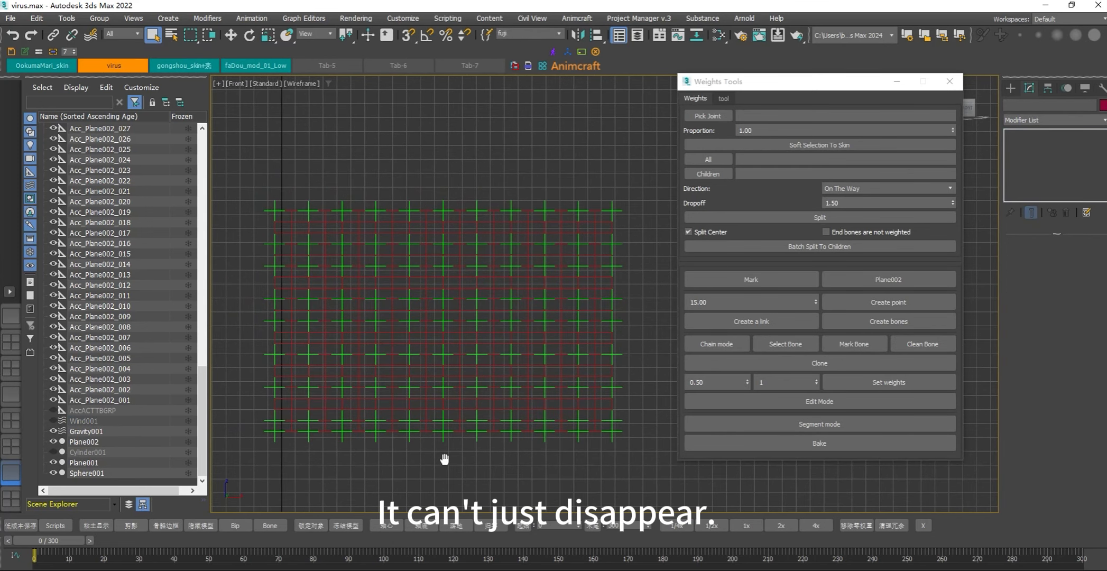
left_click_drag(75, 540, 2, 529)
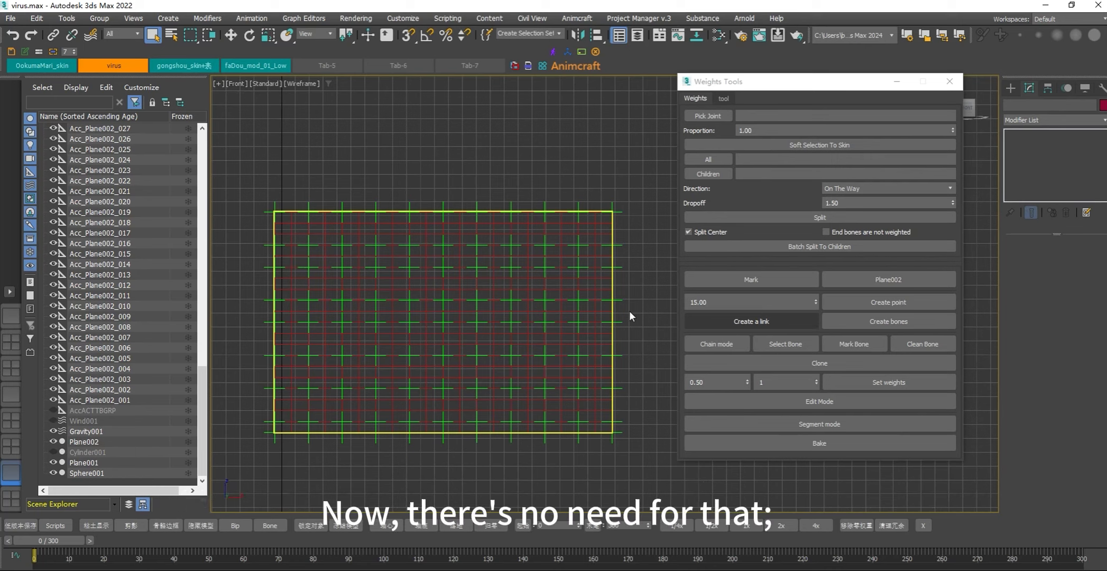
left_click(776, 321)
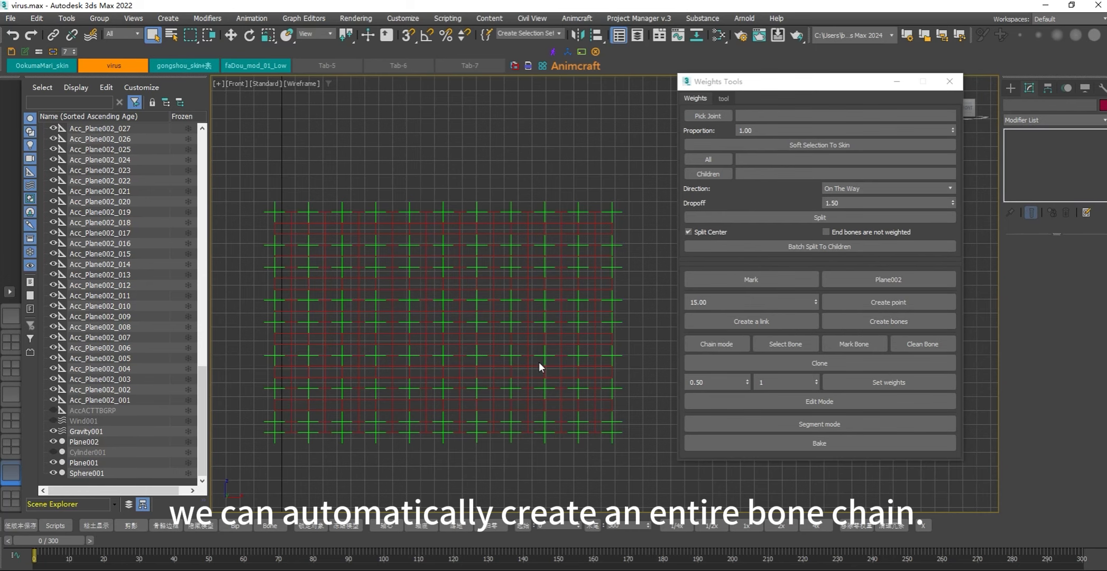
Build a Chain mode bone chain through the top-row tracking points, picked in order from the pole side, and scrub the animation
middle_click_drag(281, 194, 253, 203)
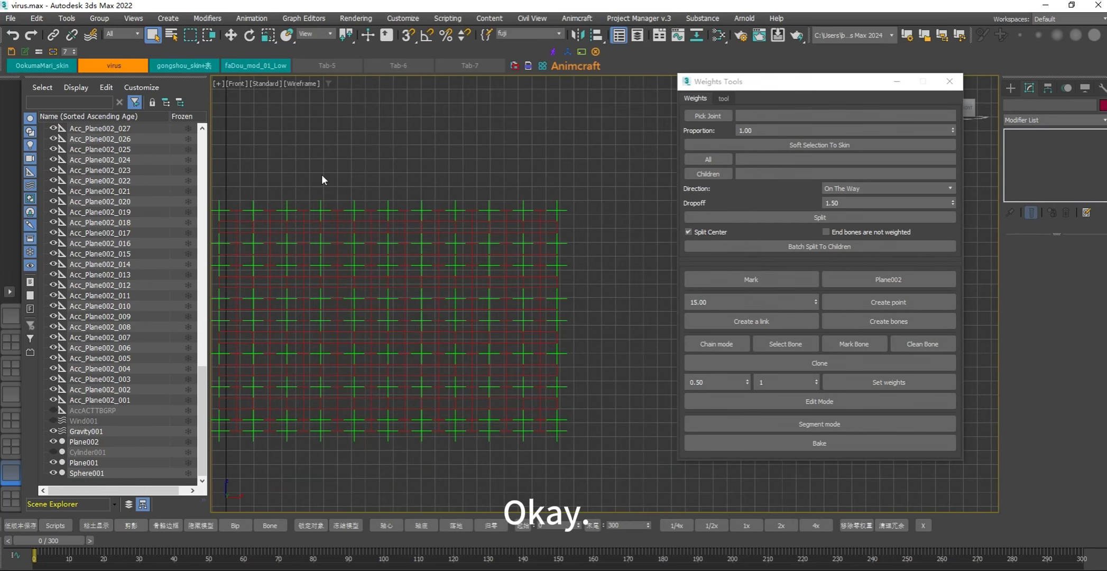
left_click(245, 212)
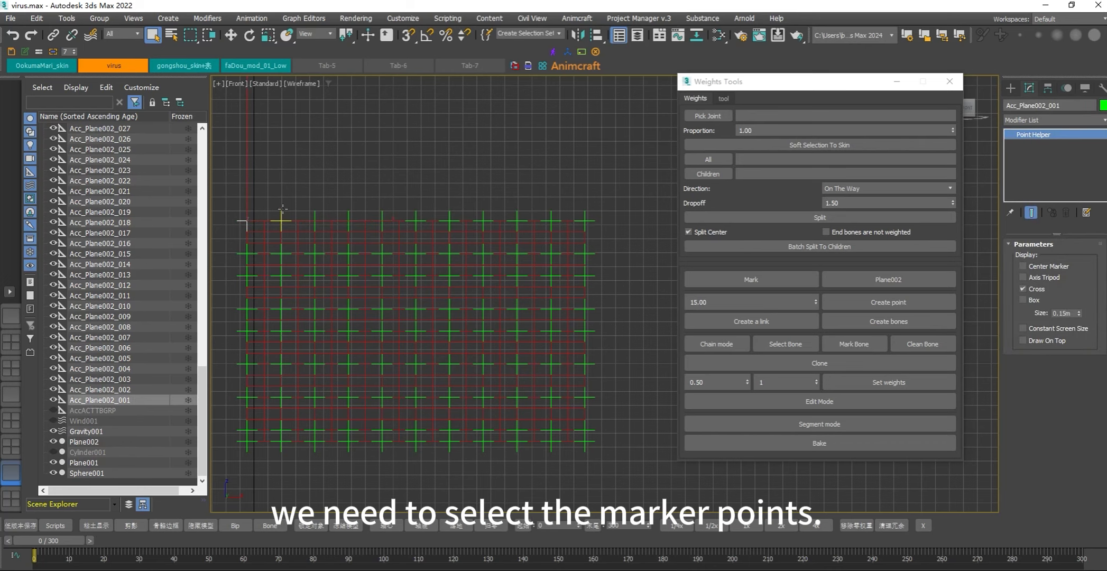
left_click(282, 210, "ctrl")
left_click(316, 209, "ctrl")
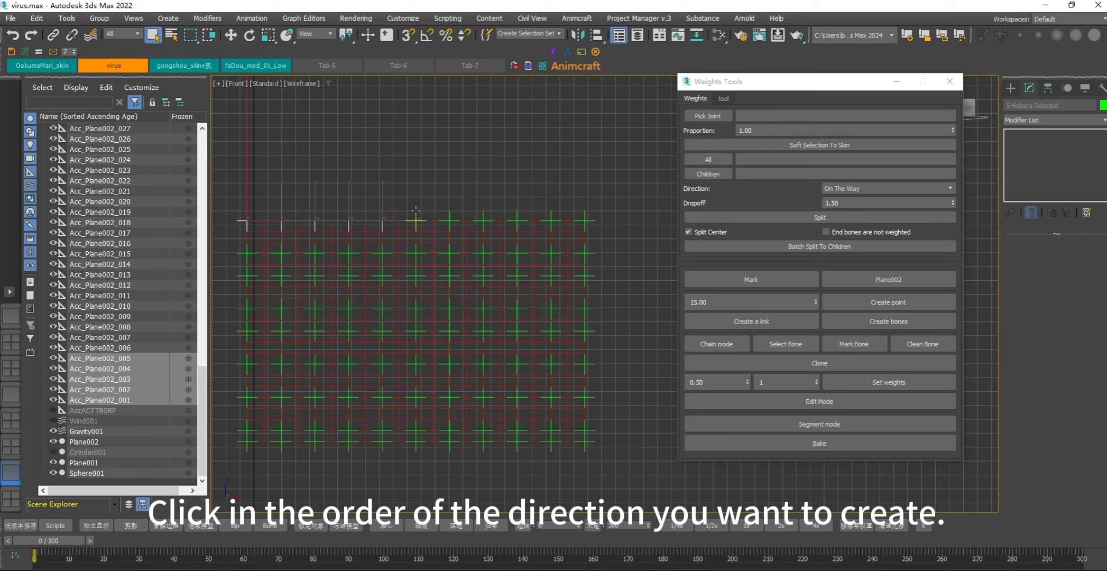
left_click(453, 212, "ctrl")
left_click(486, 214, "ctrl")
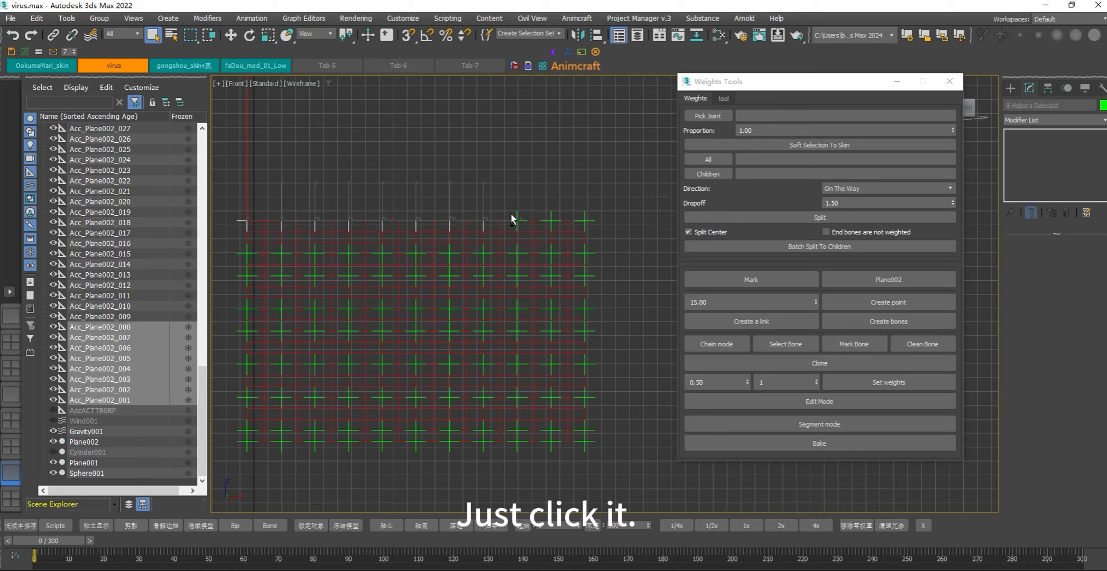
left_click(584, 214, "ctrl")
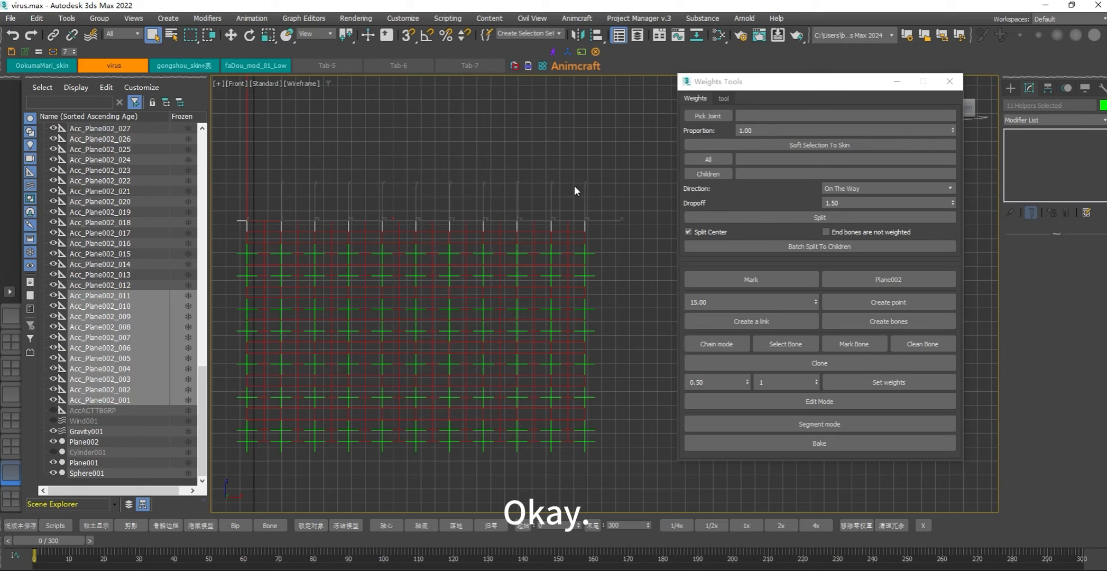
left_click(720, 344)
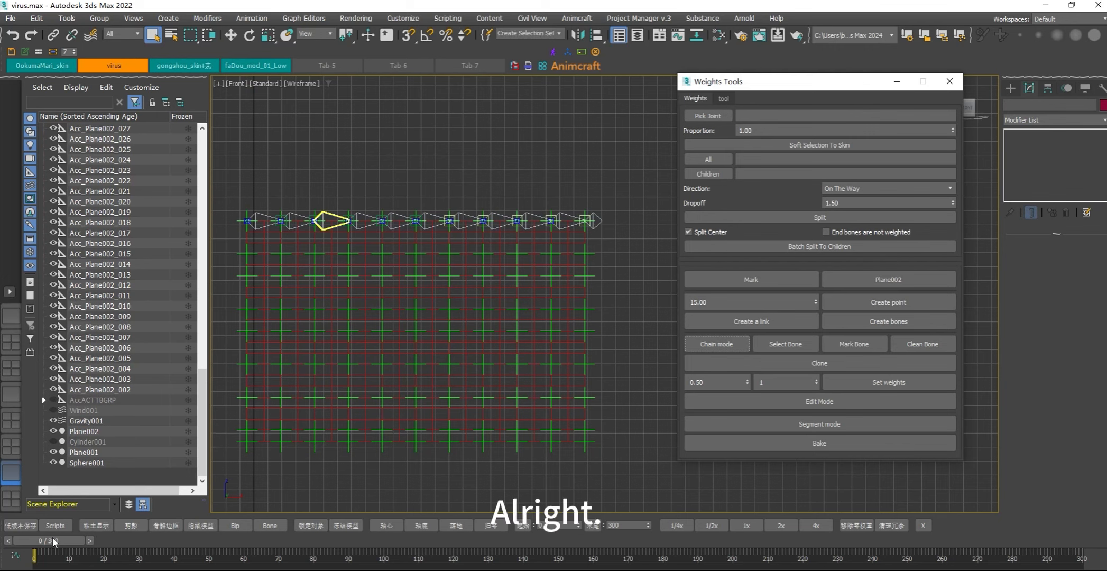
left_click_drag(53, 540, 9, 458)
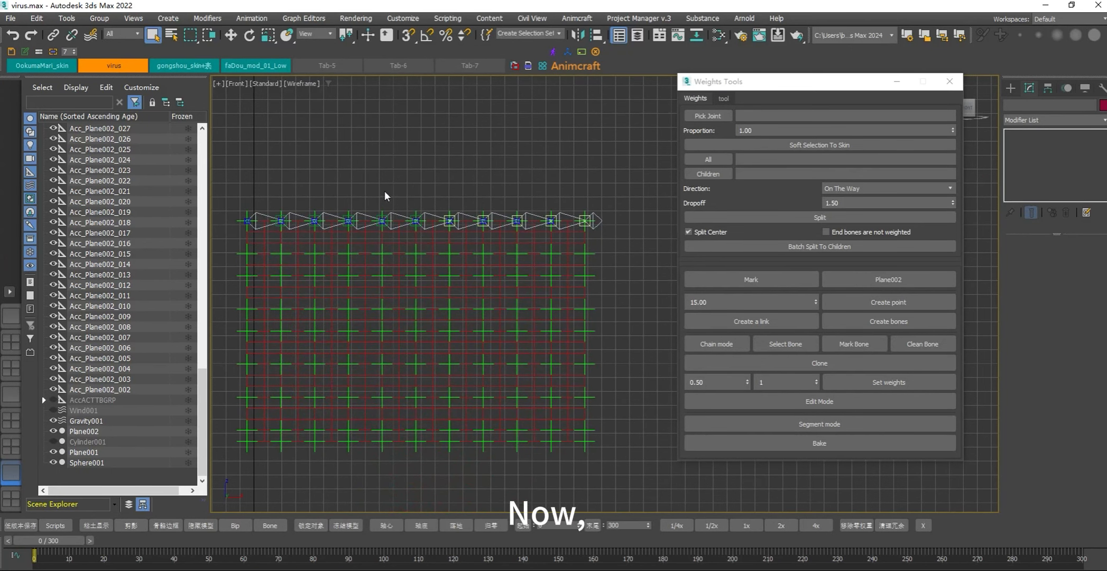
Pick the second row of tracking points in order from the pole side and build a Chain mode bone chain through them
left_click(288, 252)
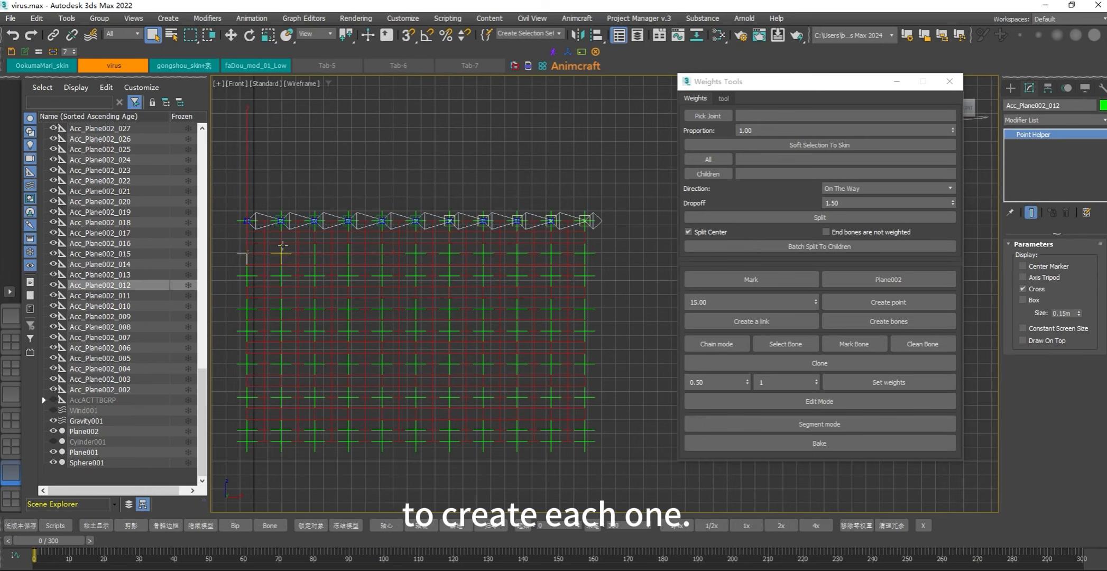
left_click(316, 254, "ctrl")
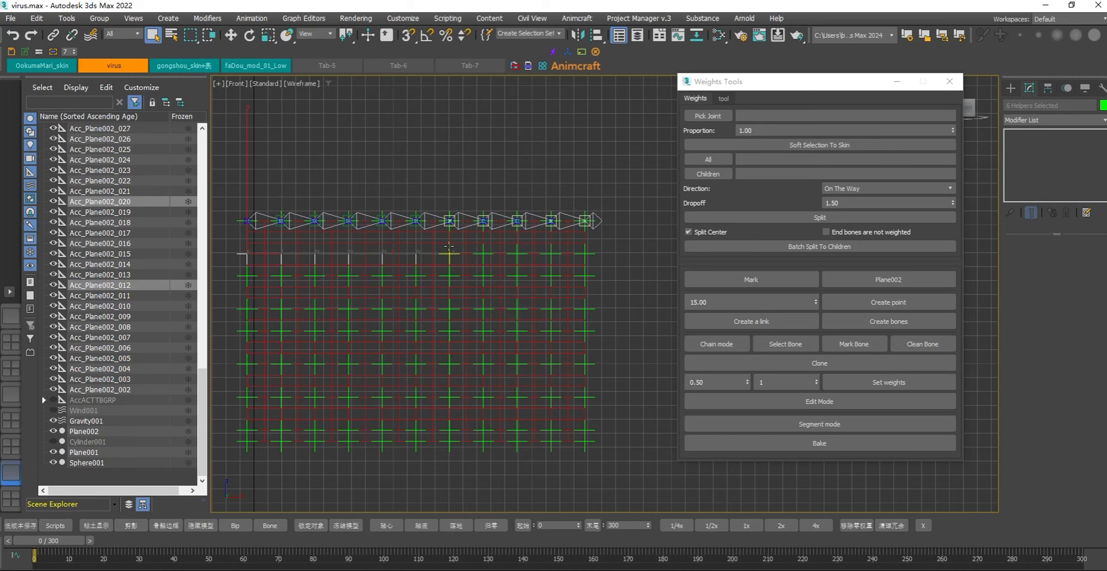
left_click(517, 247, "ctrl")
left_click(729, 345)
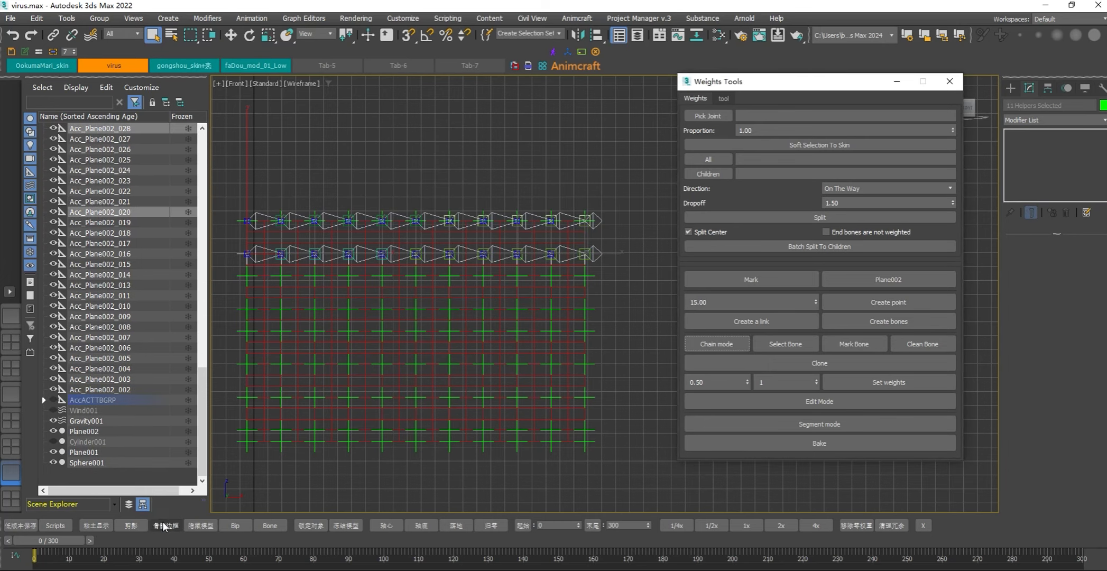
left_click_drag(61, 541, 431, 558)
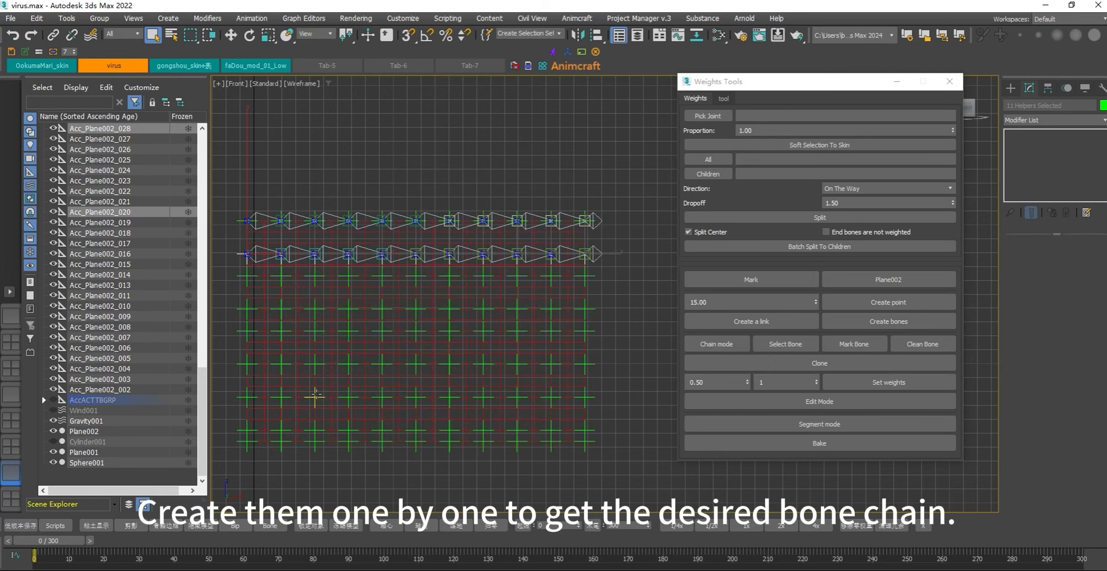
Select the third row of tracking points through to the far edge and build a Chain mode bone chain
left_click(521, 275)
left_click(521, 276, "ctrl")
left_click(551, 276, "ctrl")
left_click(585, 276, "ctrl")
left_click(717, 345)
Select the fourth row of tracking points from the pole side outward and build a Chain mode bone chain
left_click(248, 308)
left_click(283, 307, "ctrl")
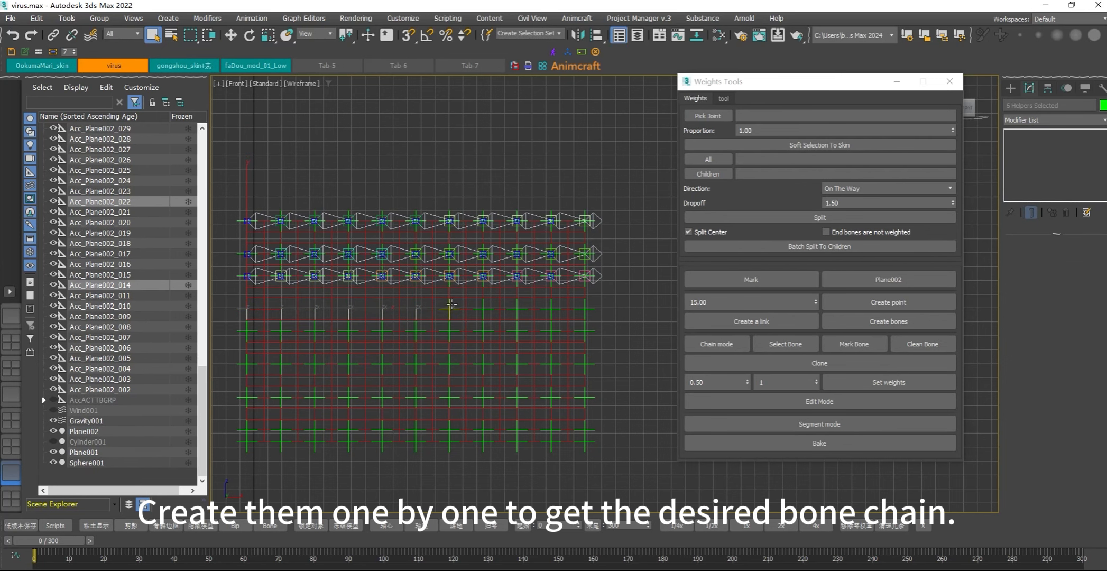
left_click(451, 308, "ctrl")
left_click(483, 309, "ctrl")
left_click(517, 308, "ctrl")
left_click(551, 308, "ctrl")
left_click(585, 308, "ctrl")
left_click(717, 344)
Hide the Plane002 fabric and build a Chain mode bone chain through each remaining row of tracking points, down to the bottom edge
left_click(53, 432)
left_click_drag(230, 349, 609, 321)
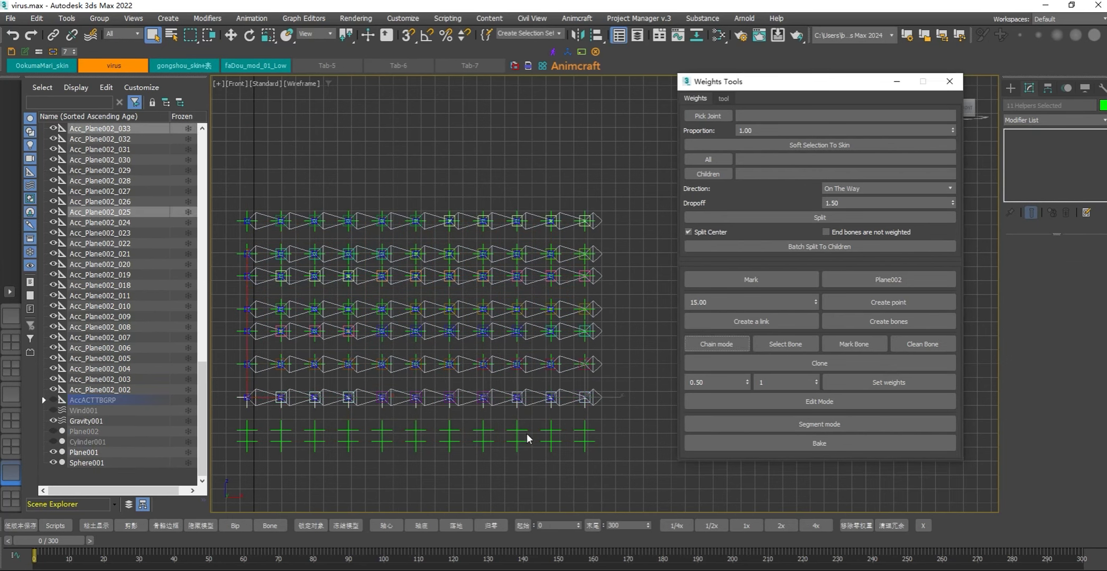
left_click_drag(608, 424, 232, 416)
key("w")
left_click(717, 344)
left_click(615, 448)
left_click_drag(615, 447, 233, 455)
left_click(717, 344)
left_click(465, 497)
left_click_drag(56, 540, 47, 541)
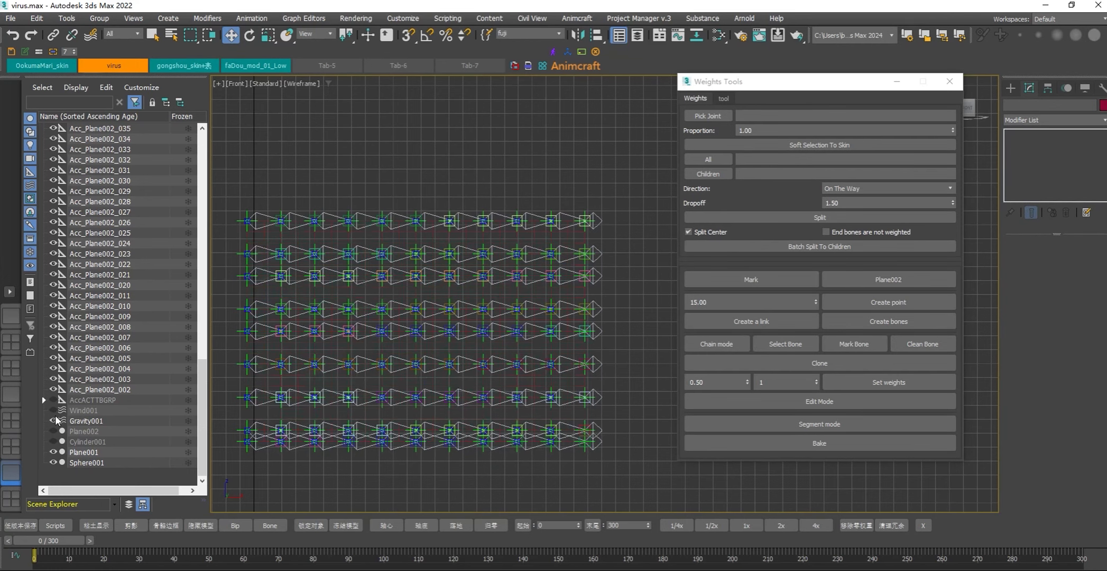
Show the Plane002 fabric in shaded display and scrub the animation to check how the bone chains follow it
left_click(54, 432)
key("F3")
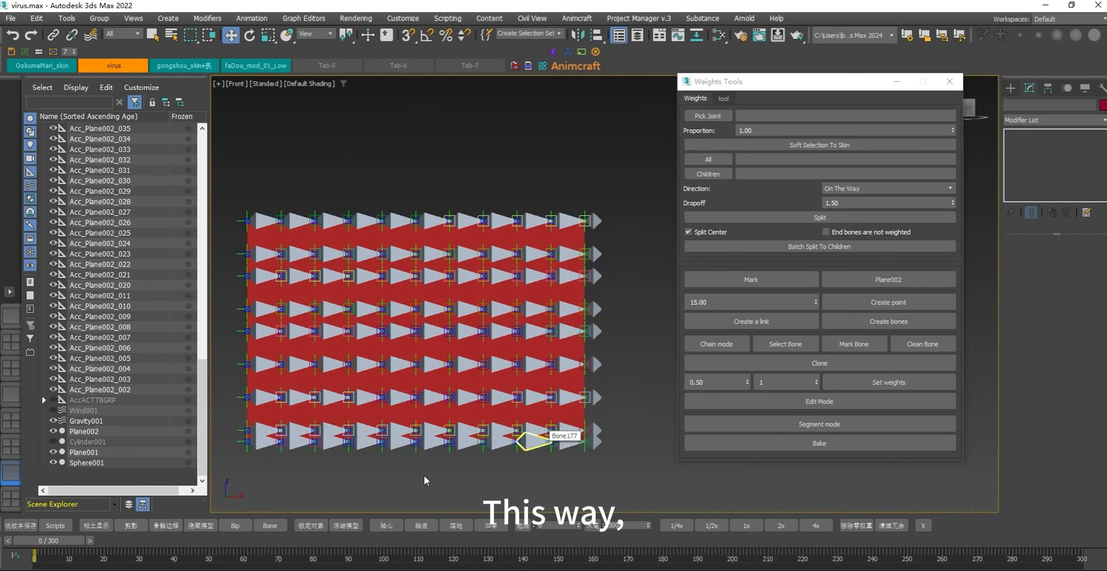
left_click_drag(53, 540, 6, 497)
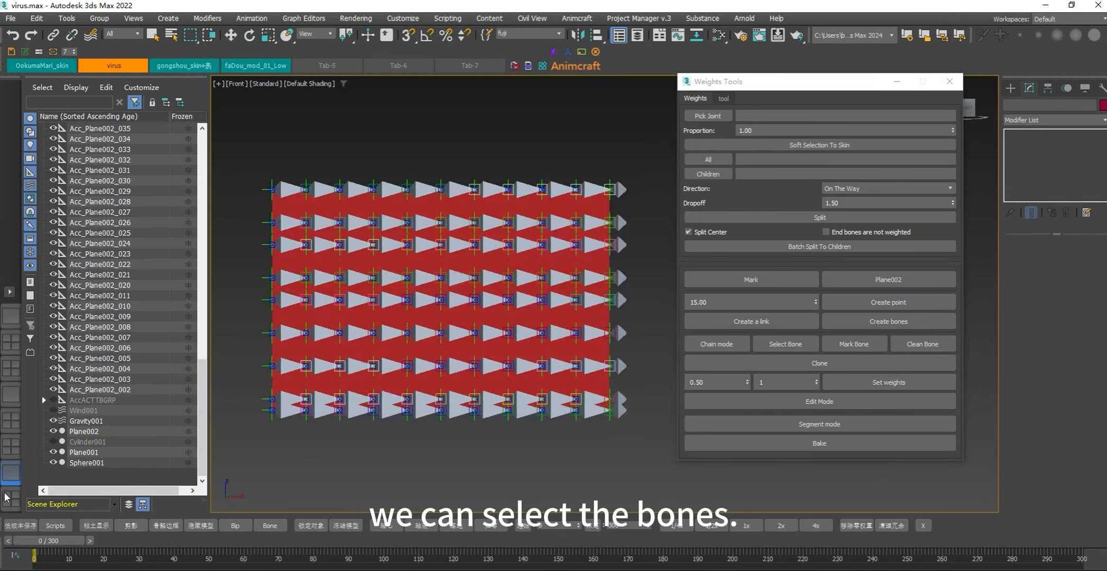
key("w")
middle_click_drag(469, 449, 465, 472)
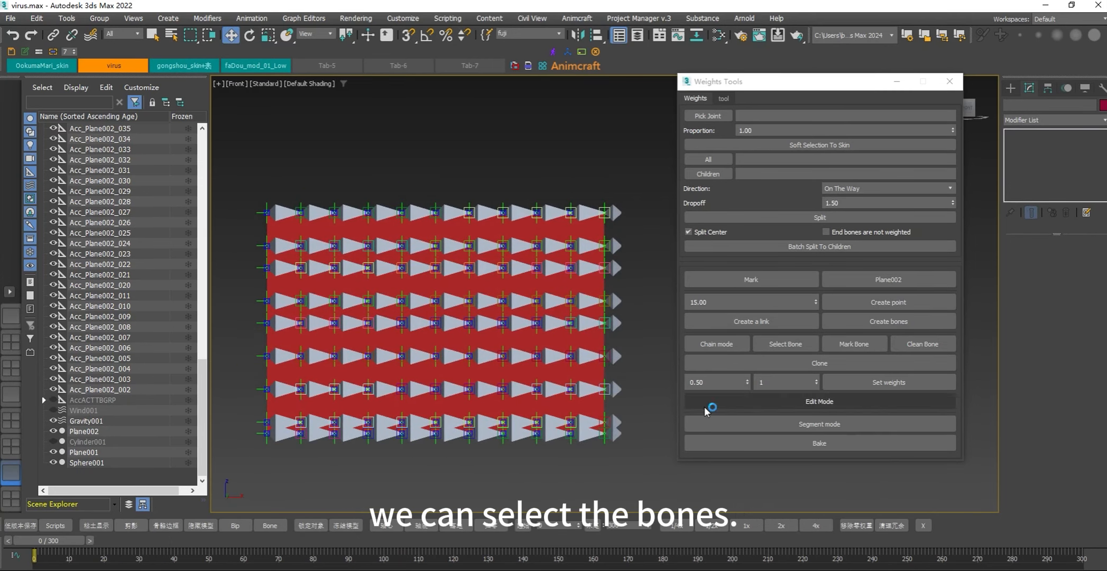
Select all recorded bones and inspect the bone record in AccBoneGRP's user-defined properties
left_click(791, 345)
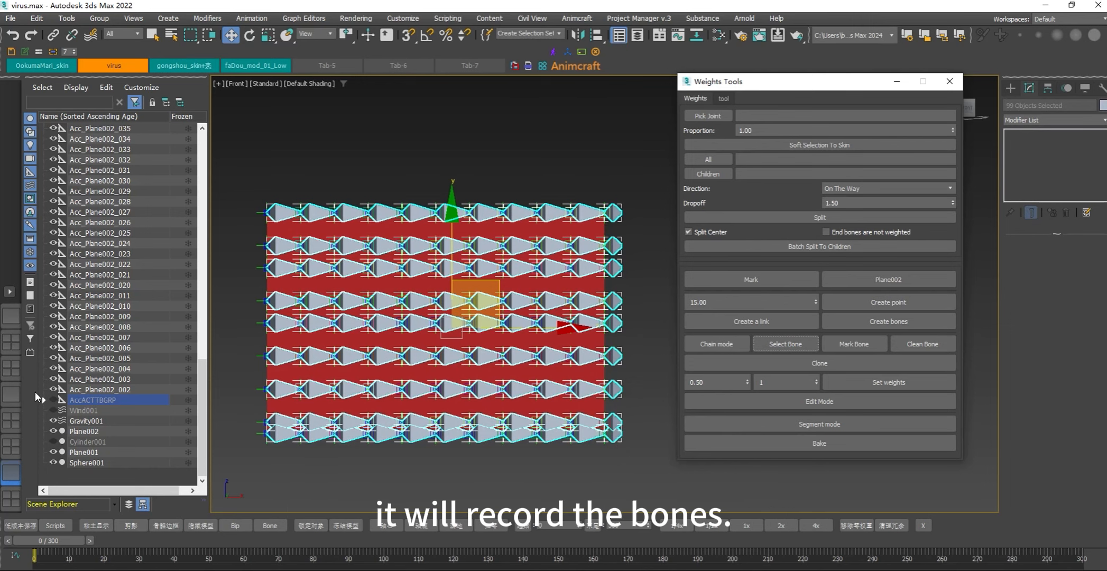
left_click(43, 400)
left_click(54, 431)
left_click(103, 431)
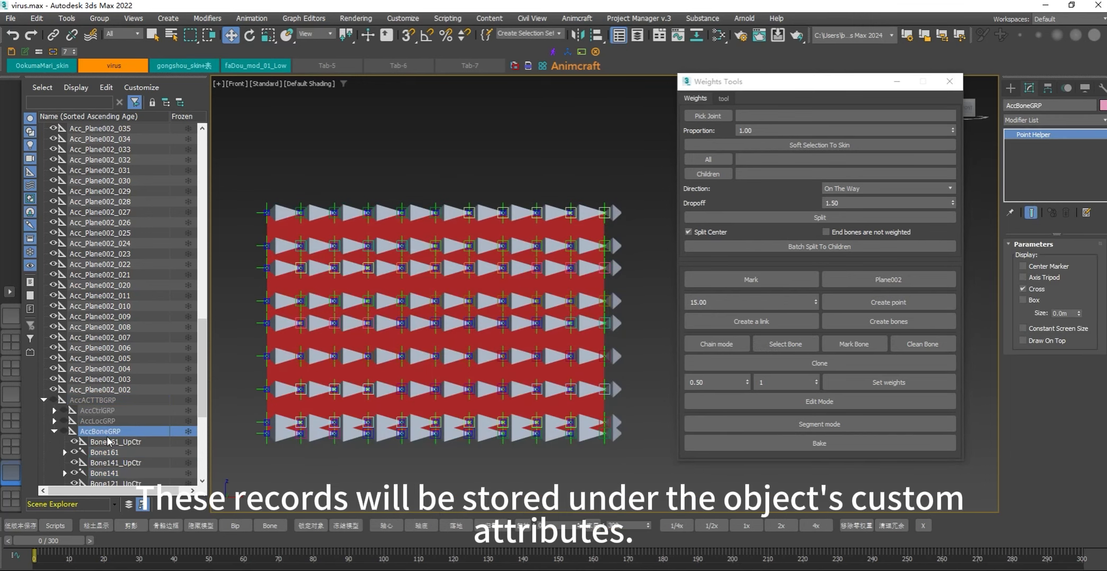
right_click(295, 155)
left_click(328, 238)
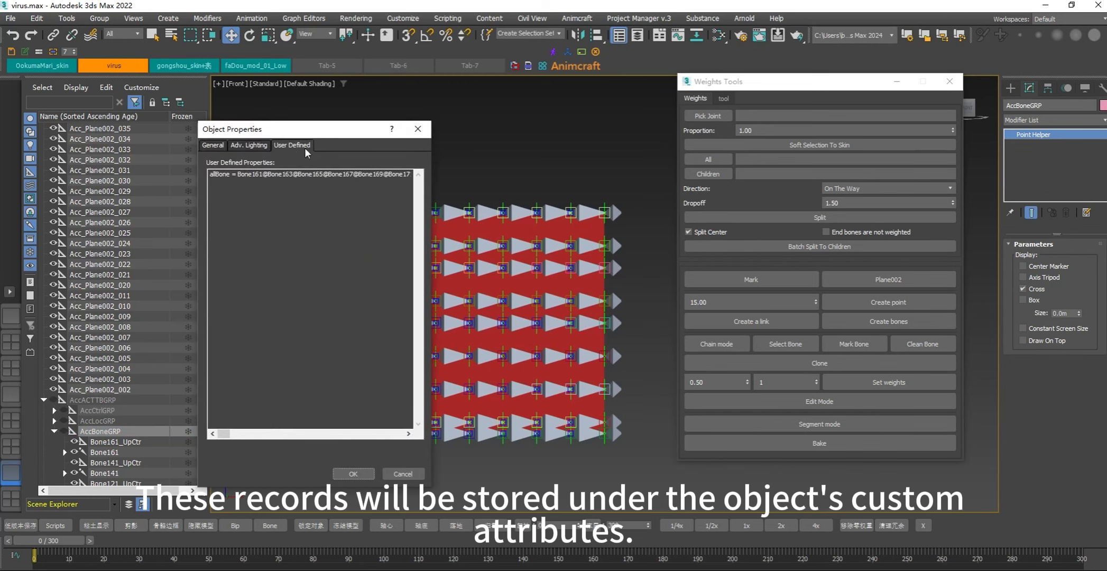
left_click_drag(224, 434, 394, 431)
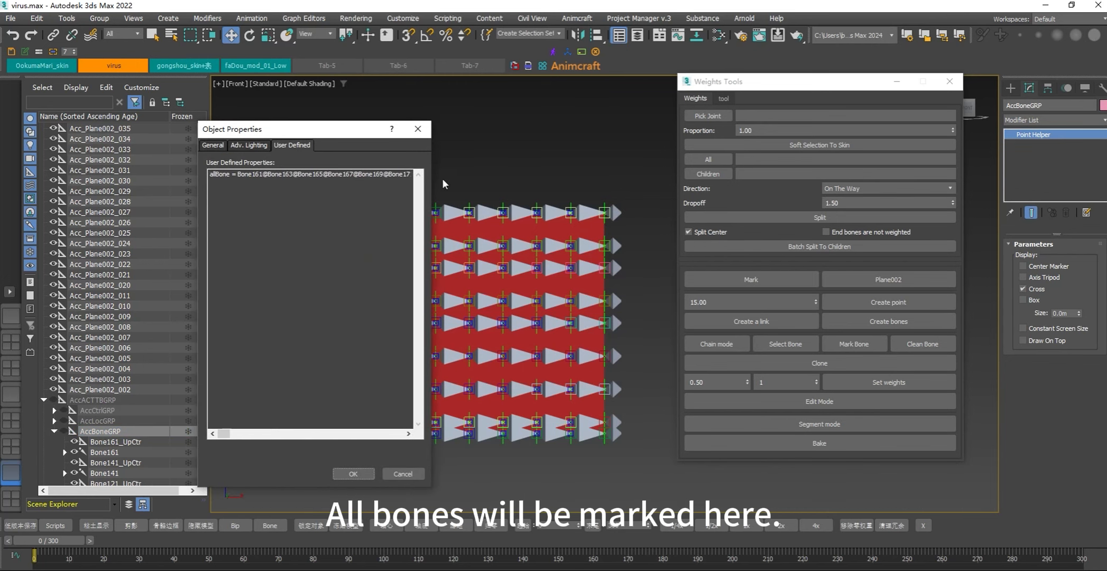
left_click(418, 129)
Select all the chain bones and mark them with Mark Bone on the AccBoneGRP object
left_click(777, 345)
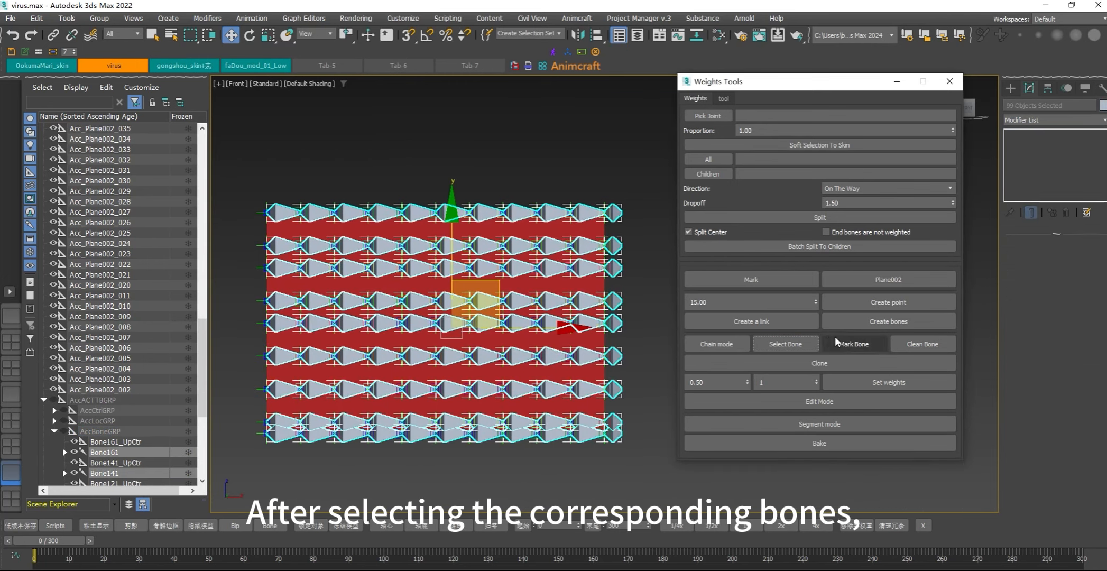
left_click(863, 348)
left_click(106, 431)
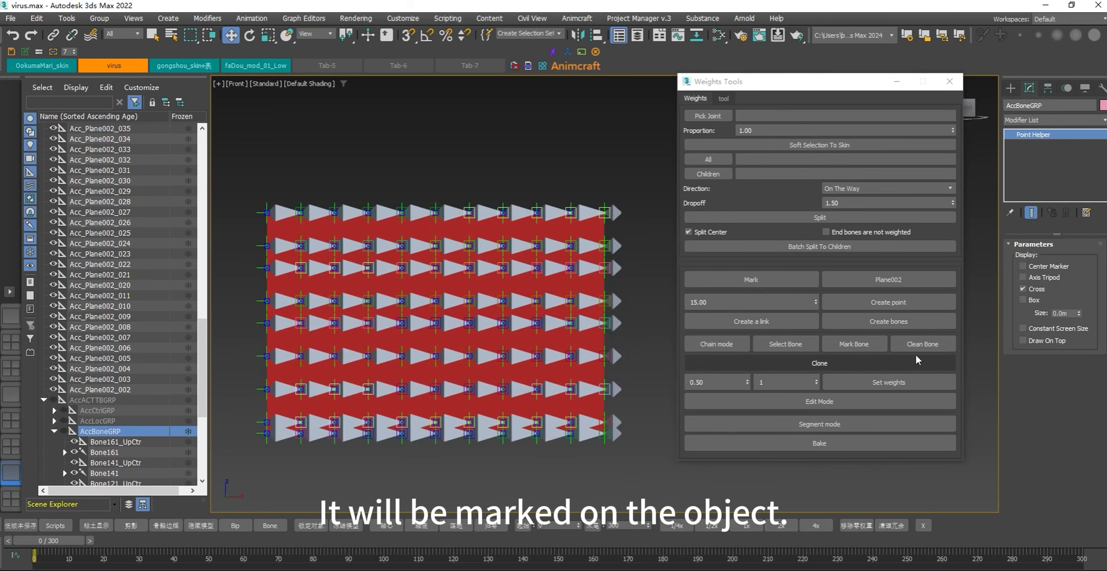
Clear the marked bone data with Clean Bone and check AccBoneGRP's user-defined properties
left_click(898, 348)
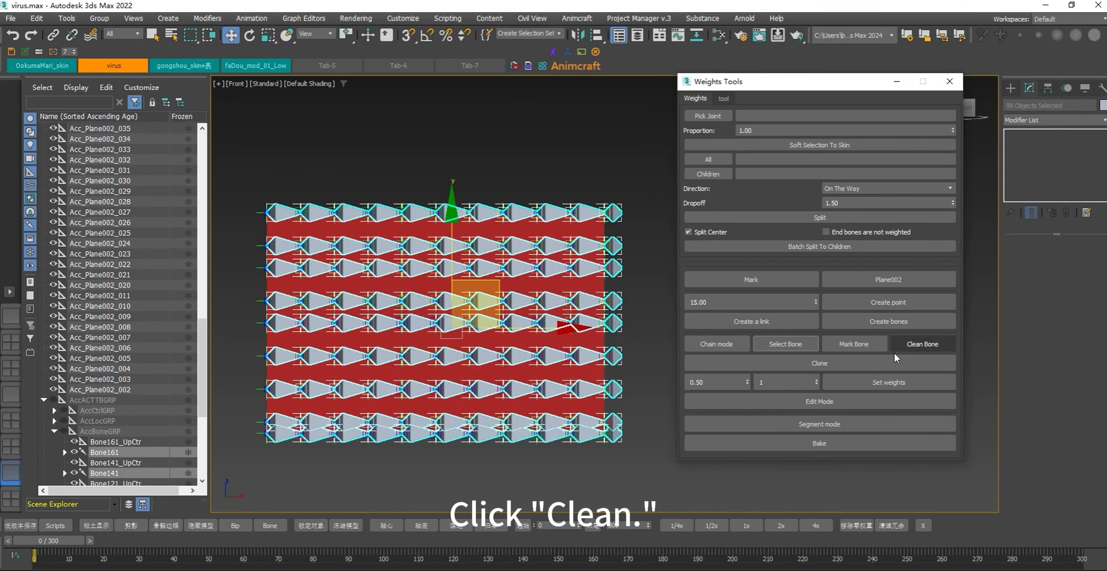
left_click(942, 348)
left_click(559, 318)
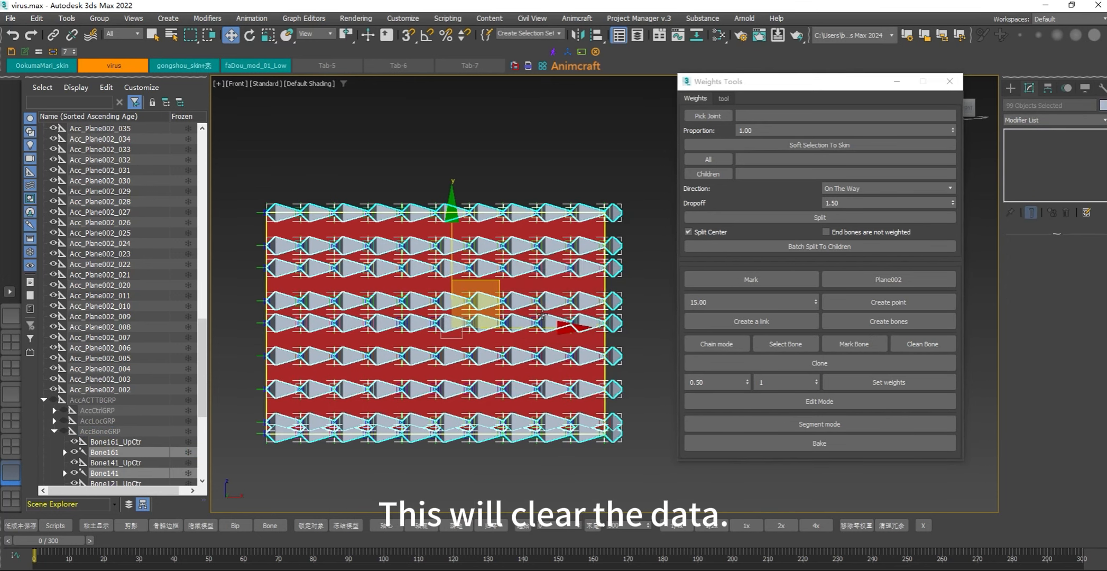
left_click(106, 431)
right_click(107, 432)
left_click(256, 342)
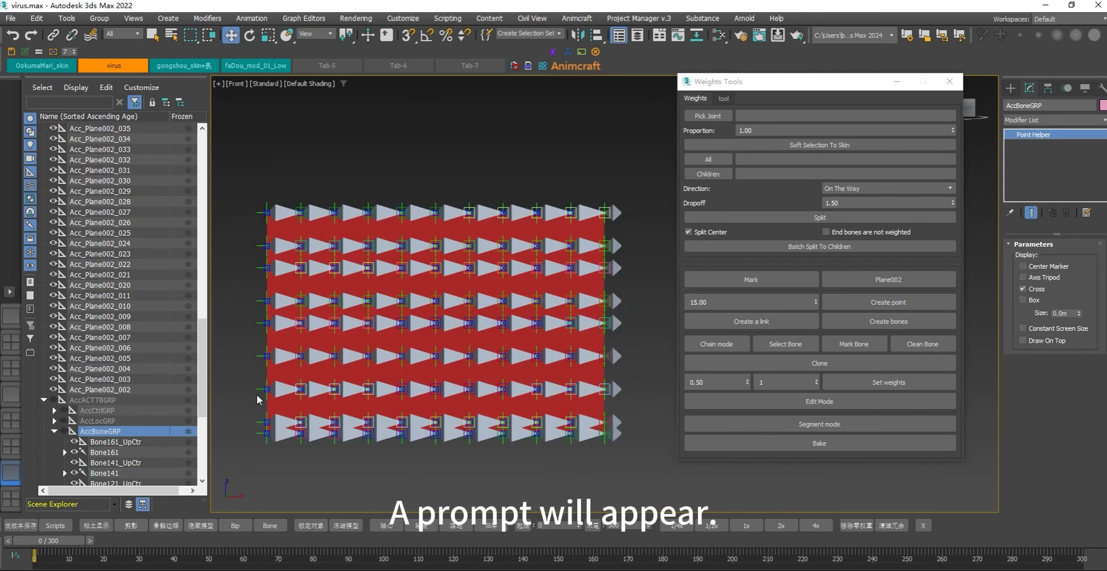
left_click(418, 129)
left_click(356, 131)
Mark all the chain bones again and verify the record through AccBoneGRP's user-defined properties and Select Bone
key("ctrl+z")
key("ctrl+z")
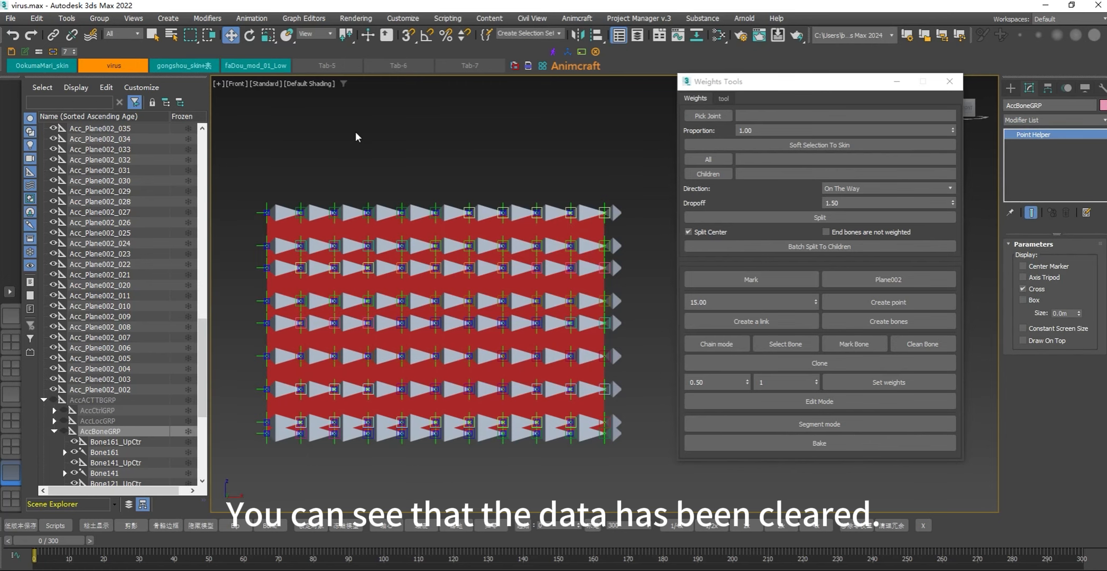
left_click(861, 342)
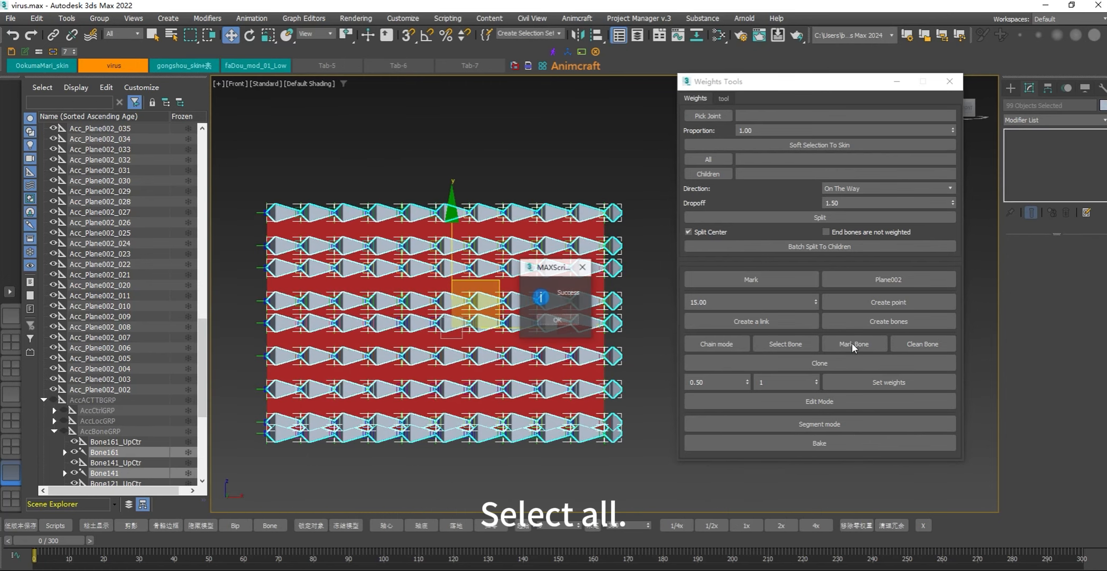
left_click(553, 322)
left_click(110, 429)
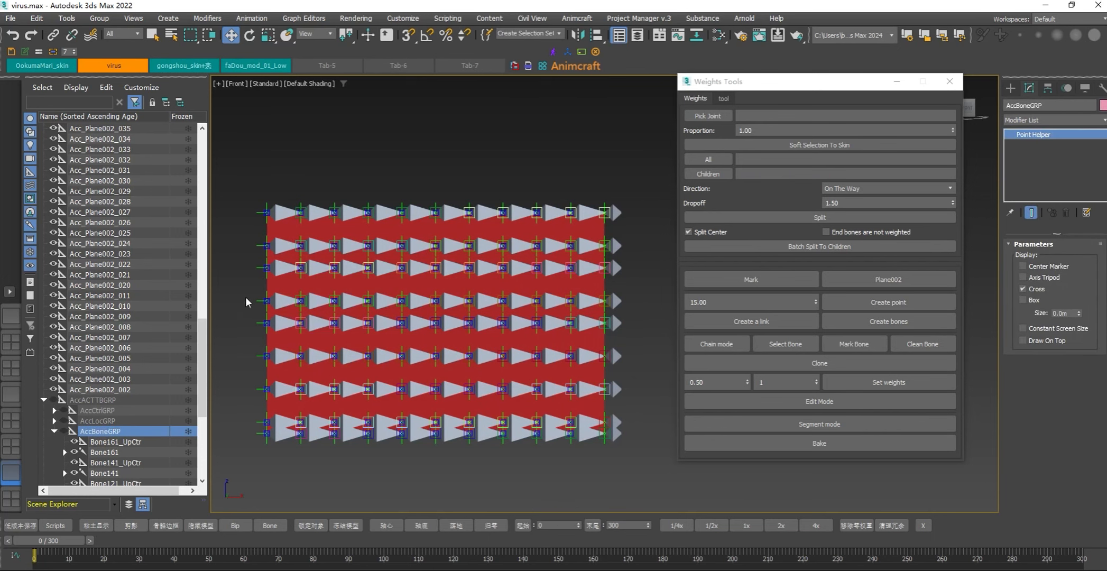
right_click(246, 297)
left_click(281, 378)
left_click(418, 129)
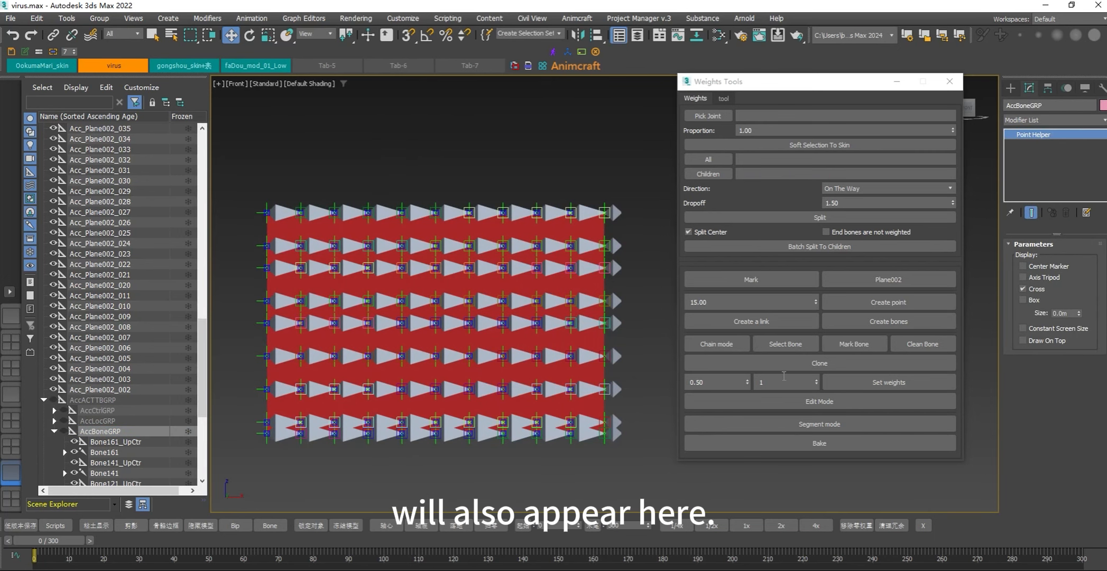
left_click(786, 344)
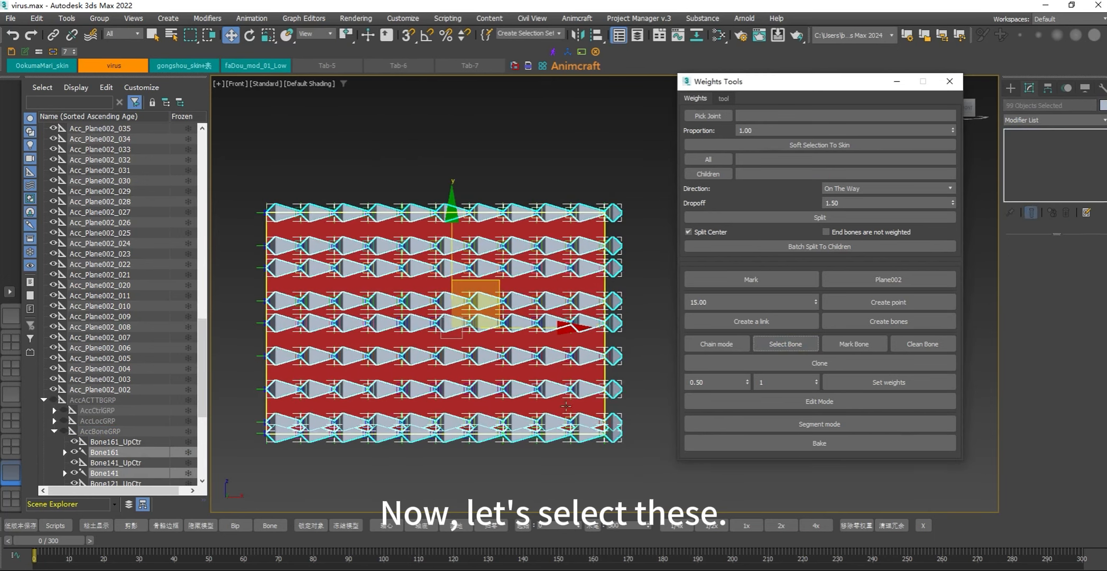
left_click(647, 401)
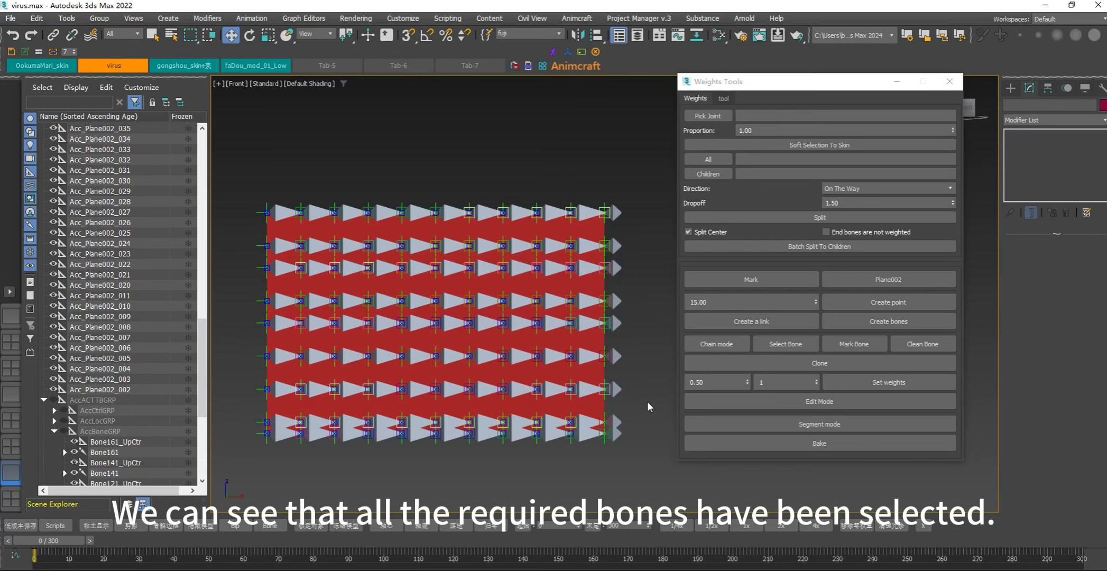
Clone the Plane002 fabric into a skinned copy at its Plane base level and select the copied mesh in the scene list
left_click(593, 373)
key("1")
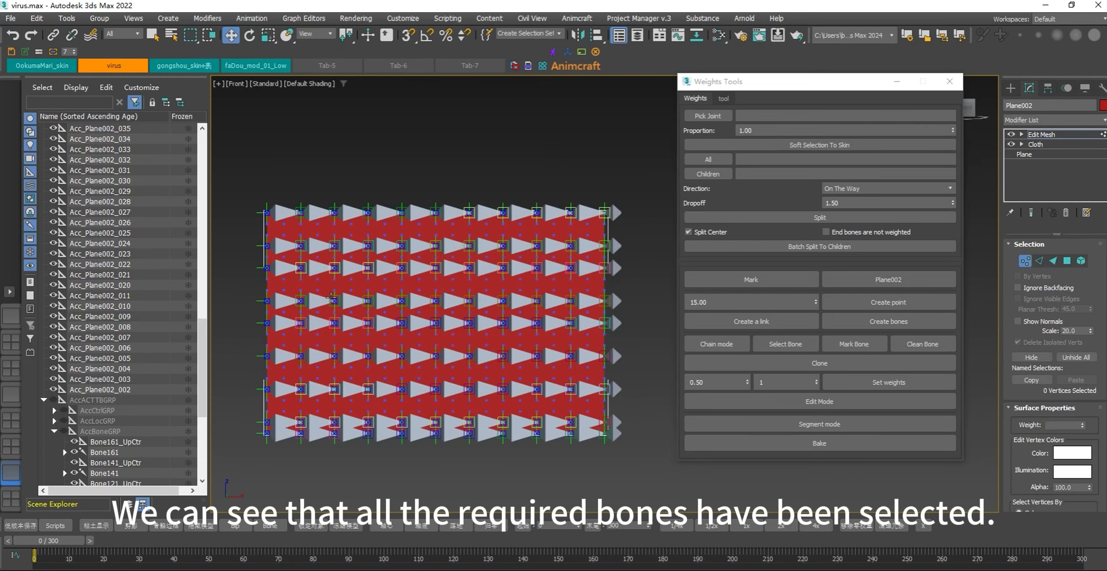
left_click(1035, 153)
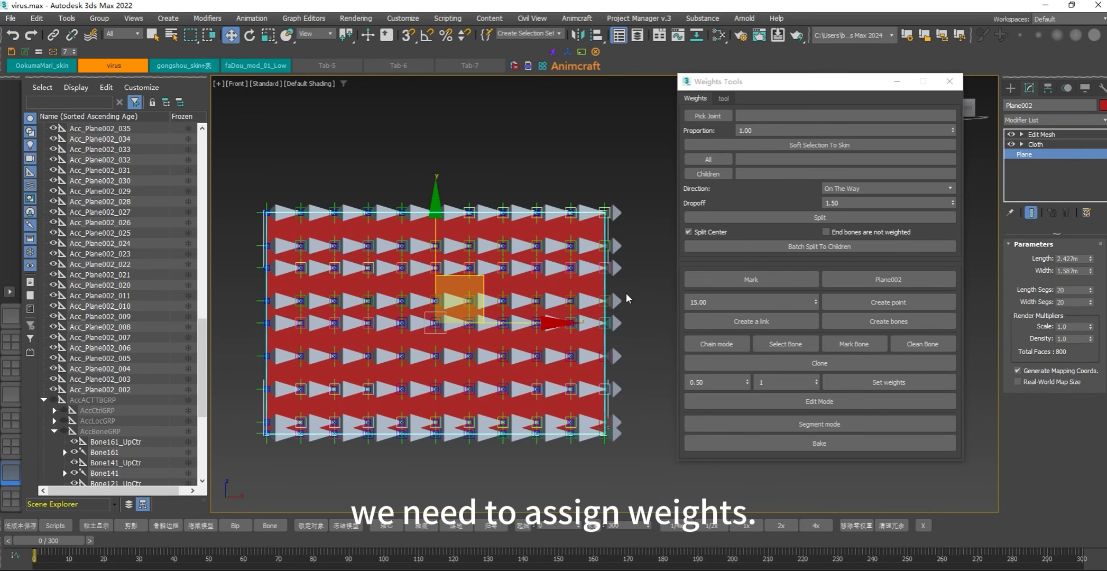
left_click(828, 363)
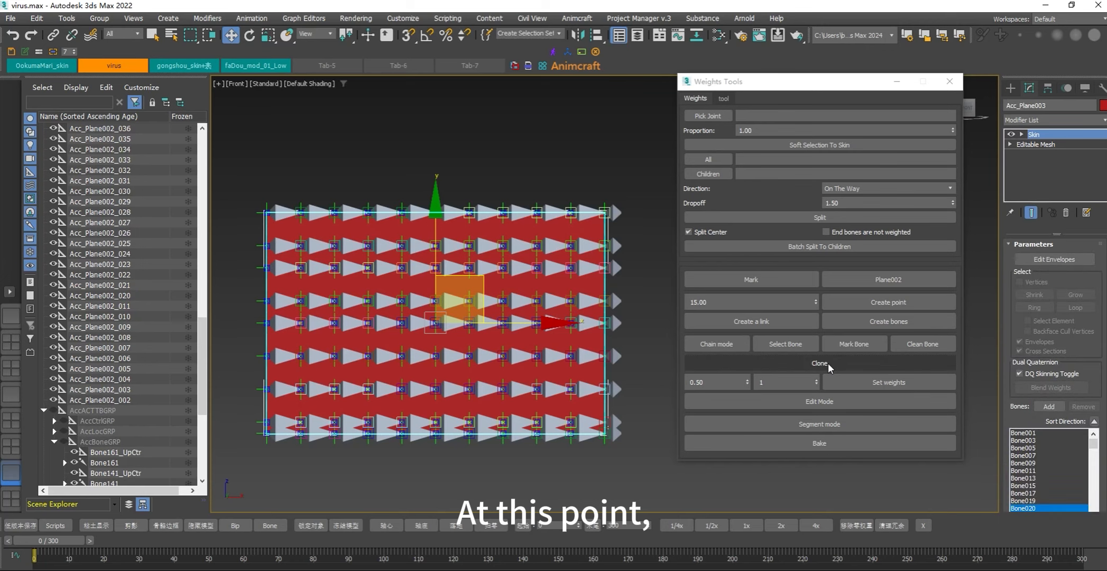
left_click_drag(199, 329, 198, 292)
scroll(197, 293, "up", 17)
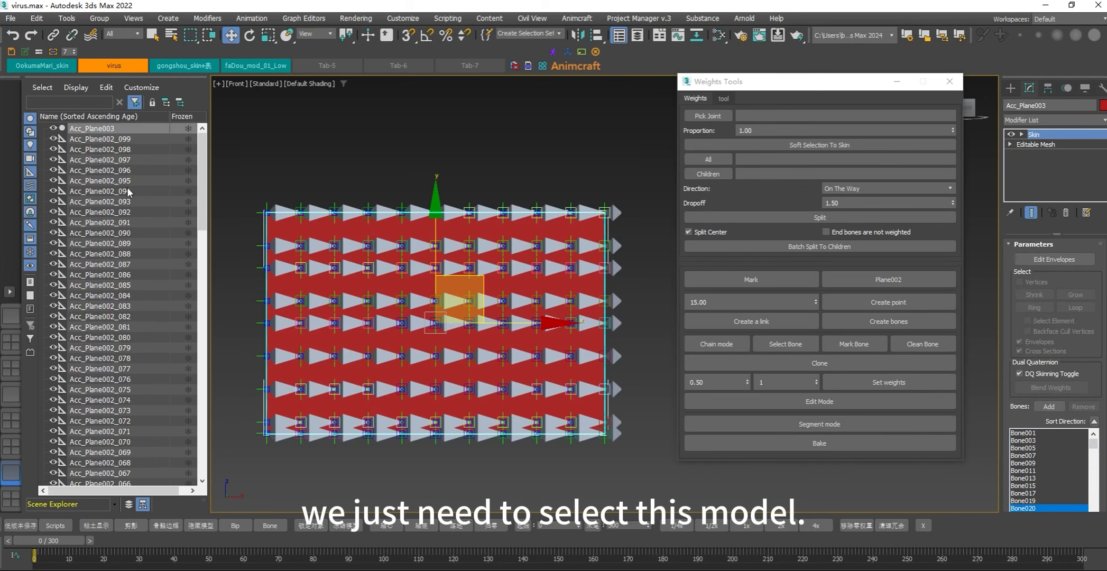
left_click(120, 130)
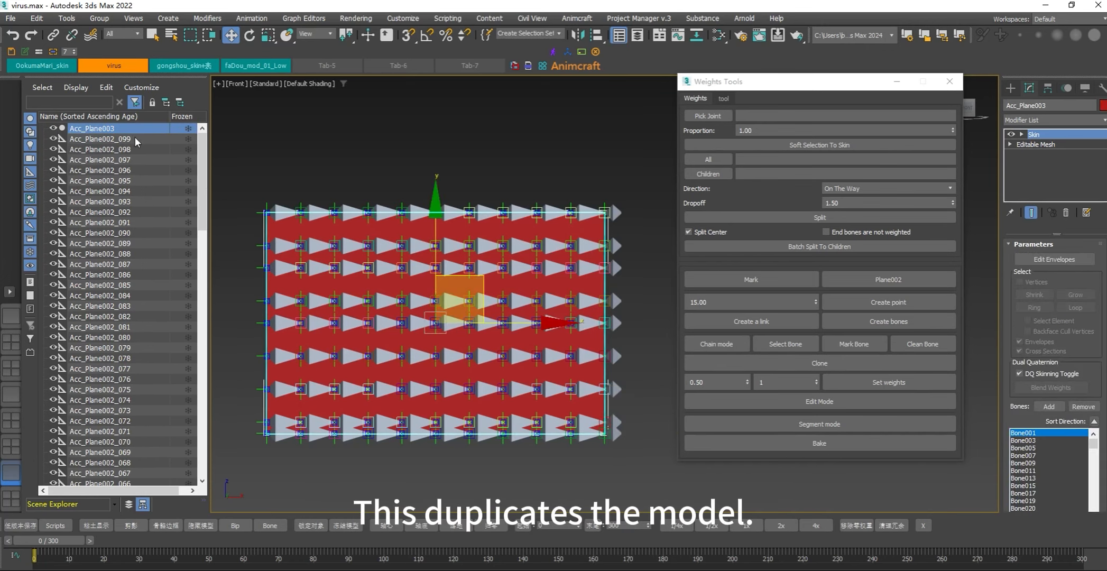
Move the tracking points from Acc_Plane002_099 to Acc_Plane002_002 under AccLocGRP and collapse the AccACTTBGRP hierarchy
left_click(141, 138)
scroll(153, 254, "down", 20)
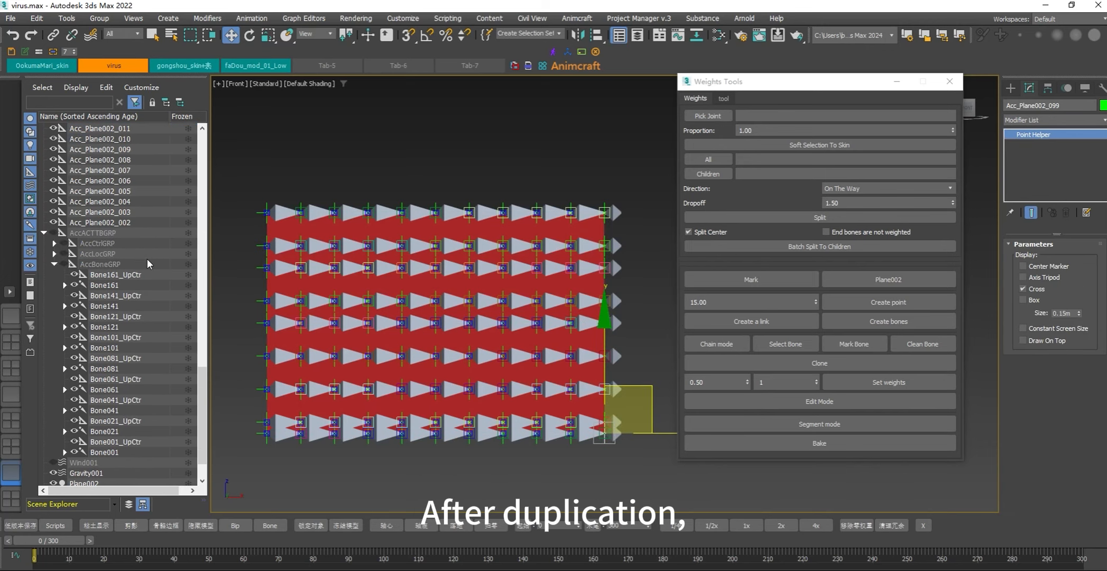
left_click(165, 222, "shift")
left_click_drag(133, 221, 111, 255)
left_click_drag(202, 338, 204, 122)
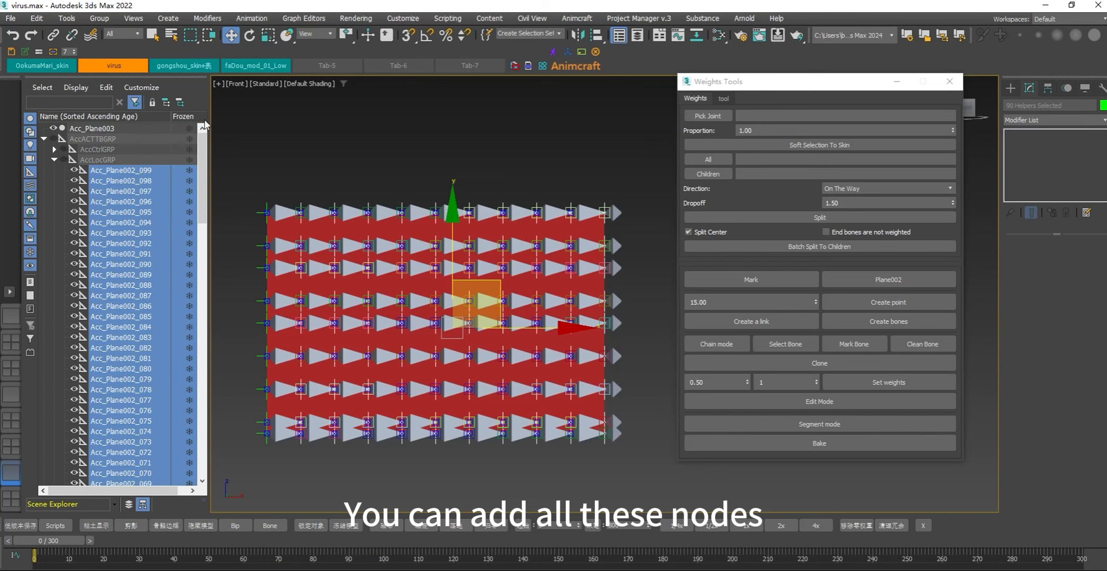
left_click(54, 159)
left_click(44, 139)
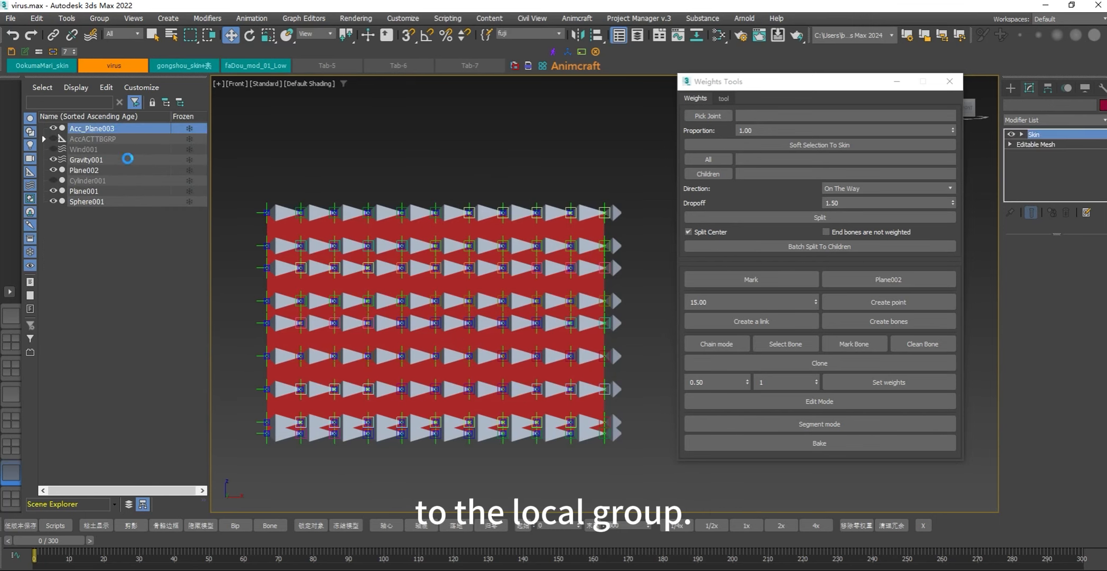
Compare the original and cloned flags by toggling their visibility, and hide Plane002 while keeping Acc_Plane003 and no pole shown
left_click(52, 128)
left_click(53, 169)
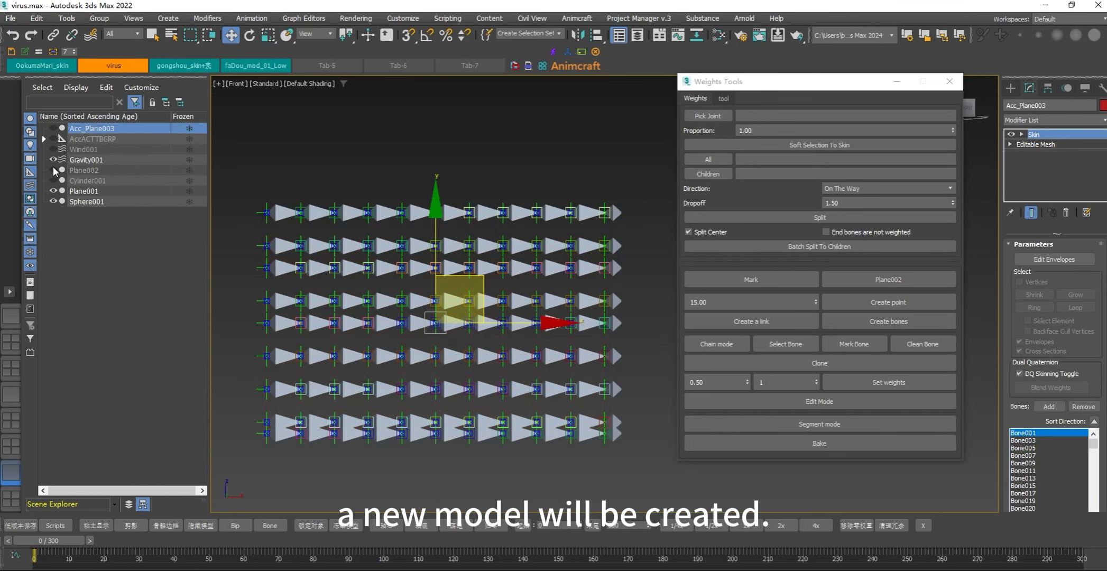
left_click(53, 128)
left_click(53, 169)
left_click(53, 180)
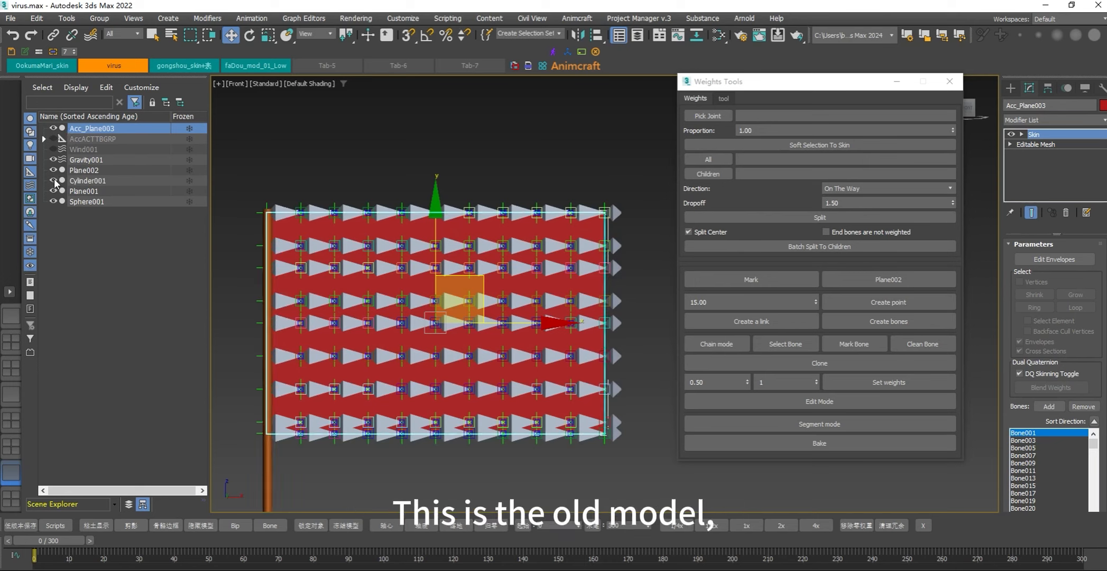
left_click(53, 180)
left_click(53, 170)
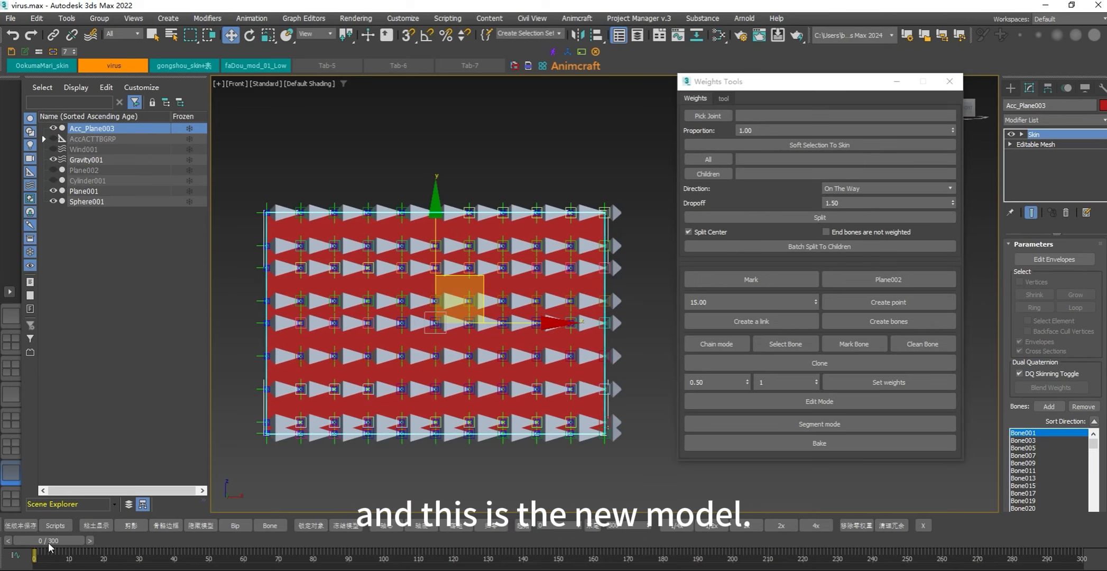
Scrub the animation and examine Acc_Plane003's skin weights at Envelope level for the bones from Bone001 to Bone019
left_click_drag(50, 547, 74, 546)
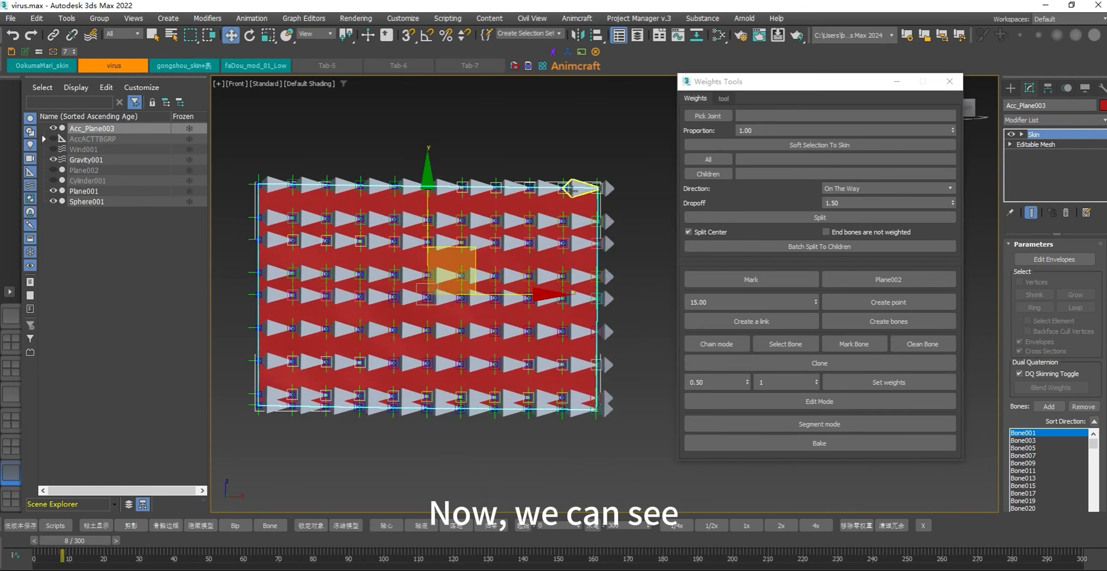
left_click(1021, 134)
left_click(1051, 142)
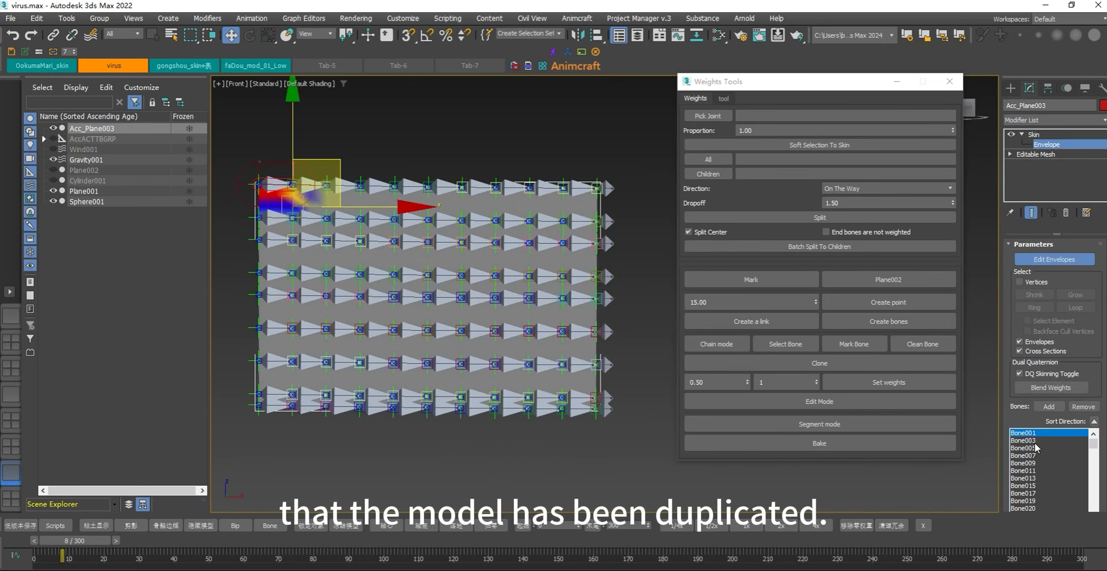
left_click_drag(1035, 443, 1031, 499)
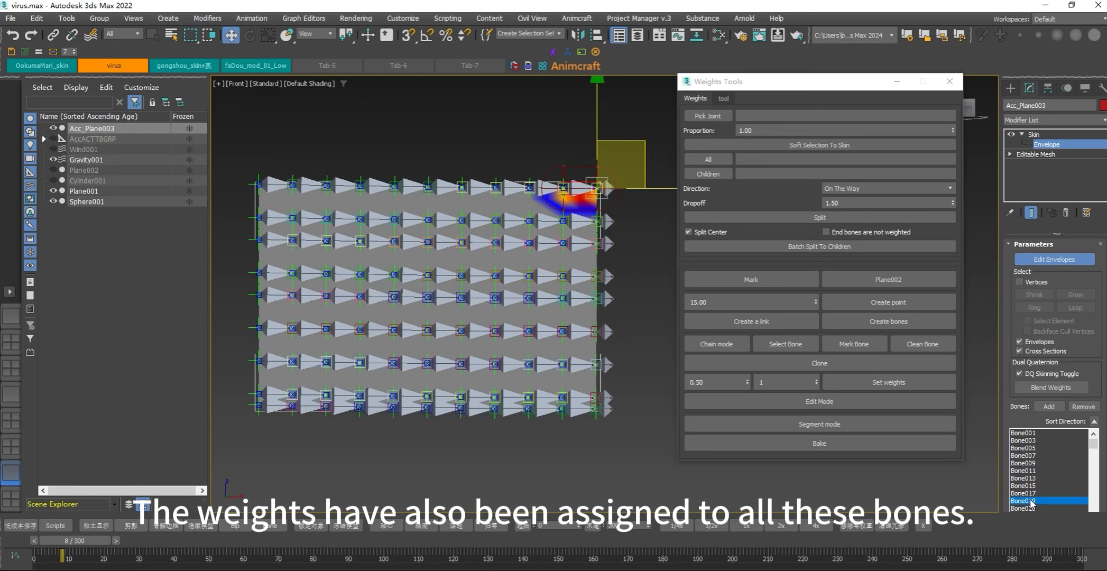
left_click_drag(70, 547, 858, 501)
key("Home")
Leave the skin's Envelope level and try moving and rotating the Bone015_UseCtr controller on the flag's top bone row
key("w")
scroll(544, 198, "up", 10)
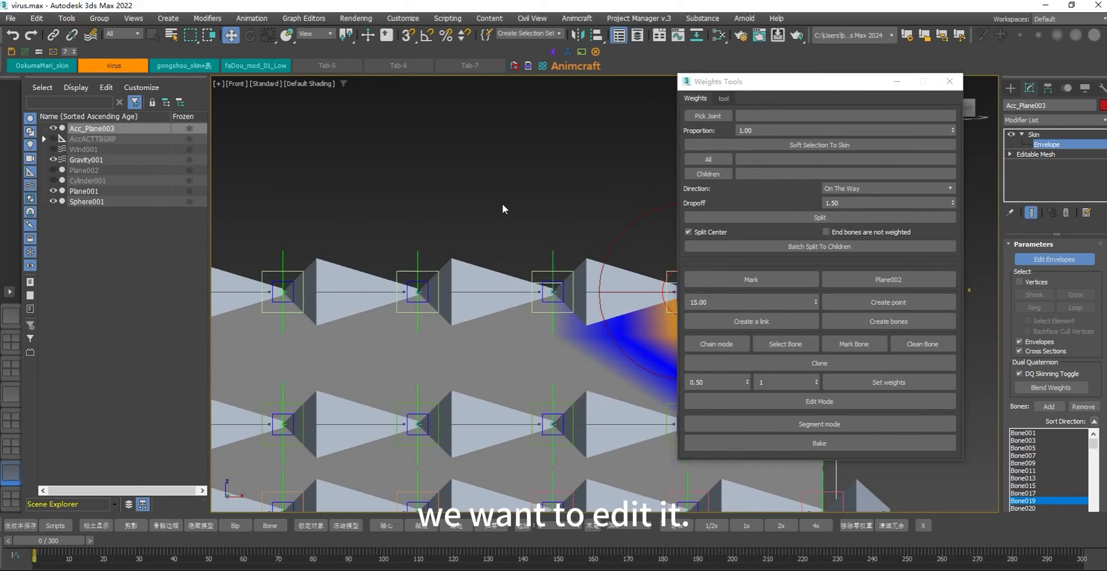
left_click(541, 274)
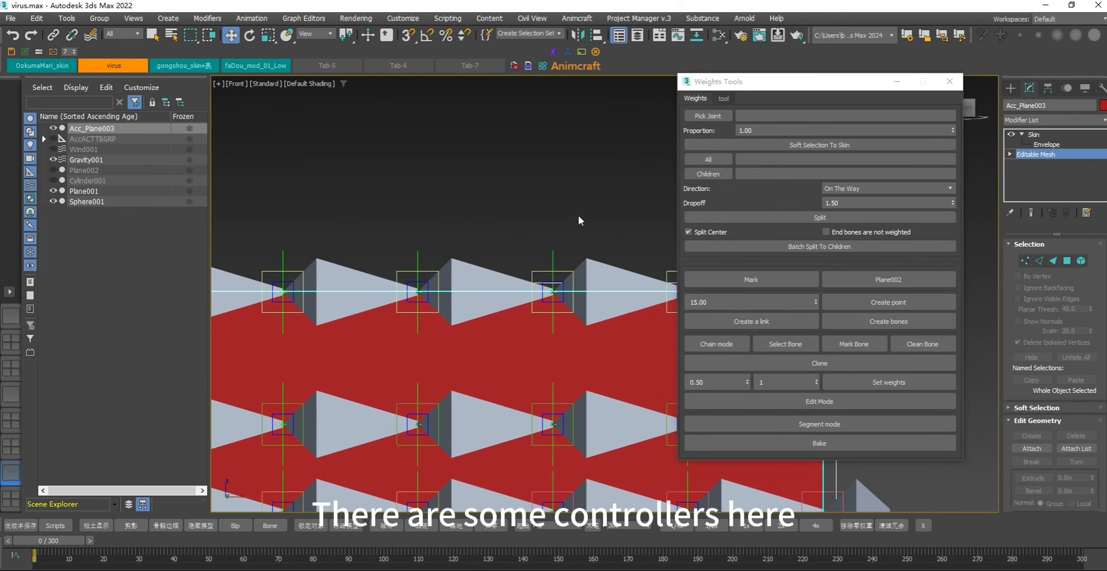
left_click_drag(597, 250, 614, 174)
key("ctrl+z")
key("e")
left_click_drag(622, 212, 597, 182)
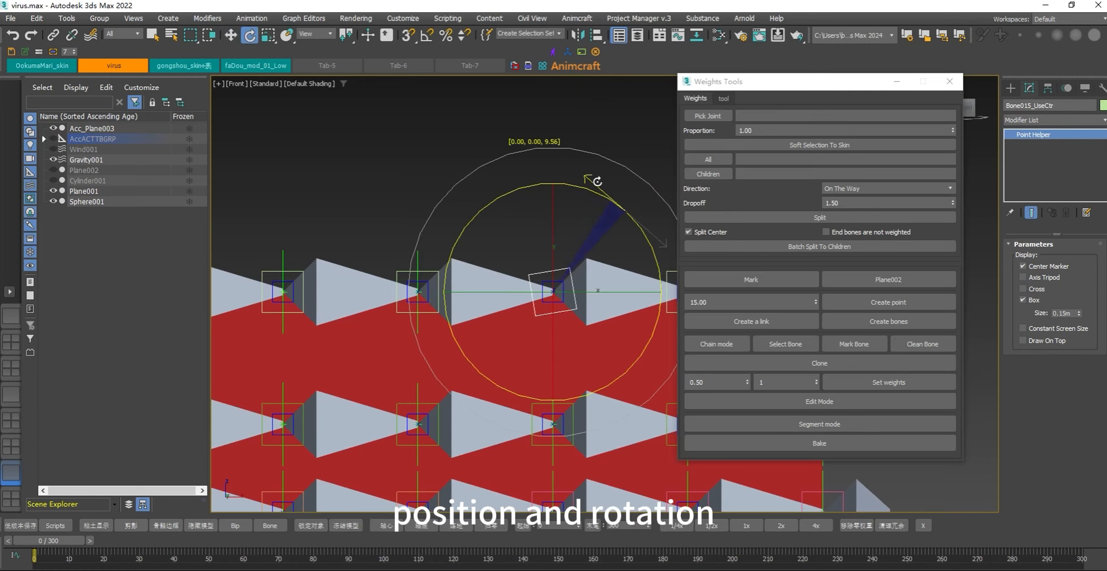
scroll(610, 191, "down", 4)
left_click(460, 184)
scroll(546, 163, "down", 5)
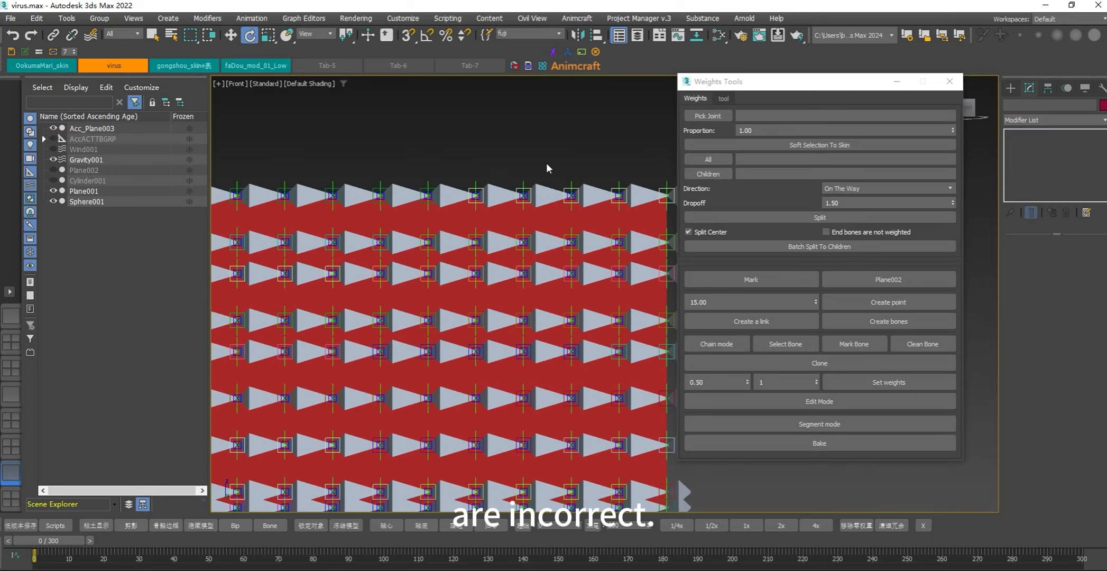
Select Acc_Plane003, show its edged faces, and put its rig into Edit Mode with the bake range 0 to 300 frames
middle_click_drag(540, 436, 474, 457)
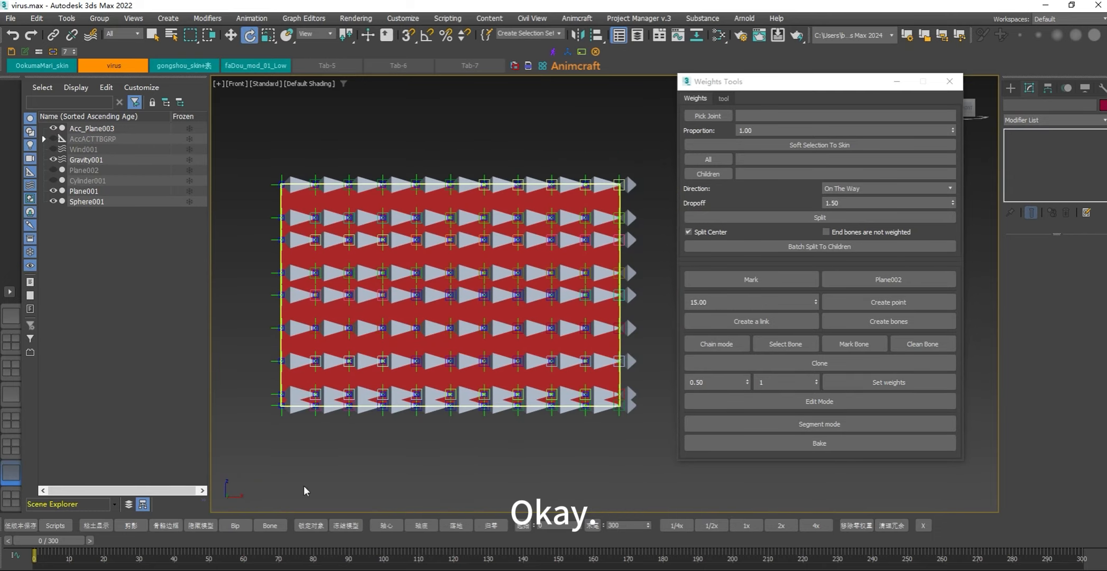
mouse_move(82, 540)
left_mouse_down()
mouse_move(967, 539)
mouse_move(79, 539)
left_mouse_up()
key("e")
middle_click_drag(478, 412, 457, 425)
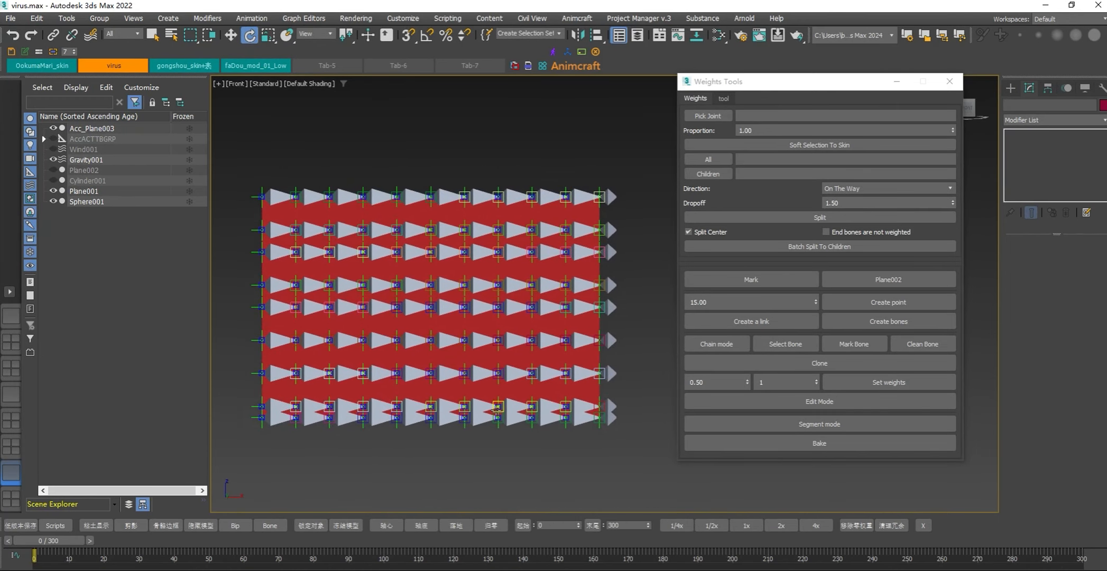
left_click(565, 217)
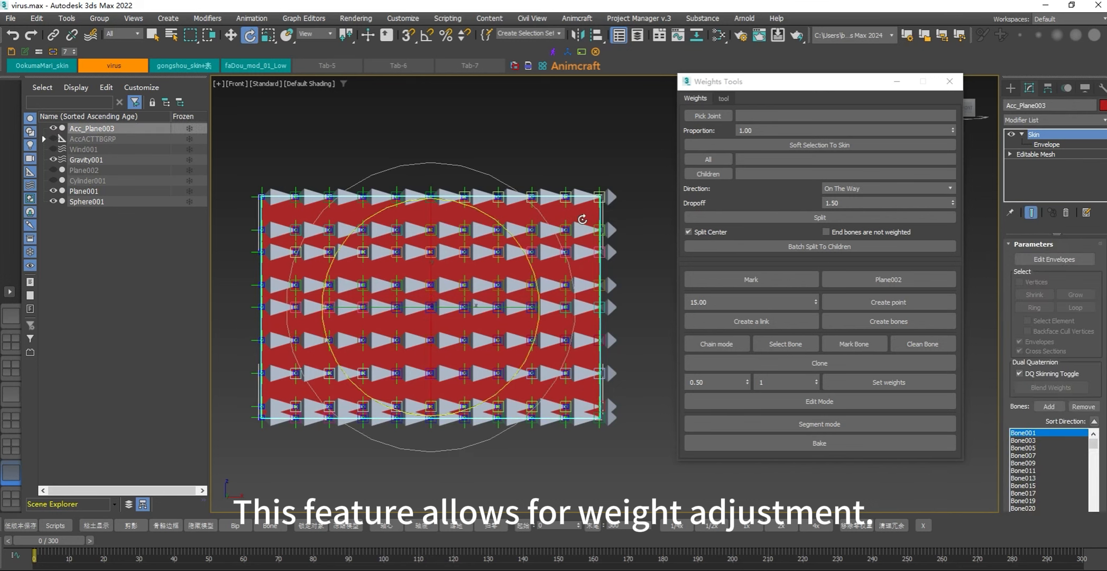
key("F4")
left_click(835, 401)
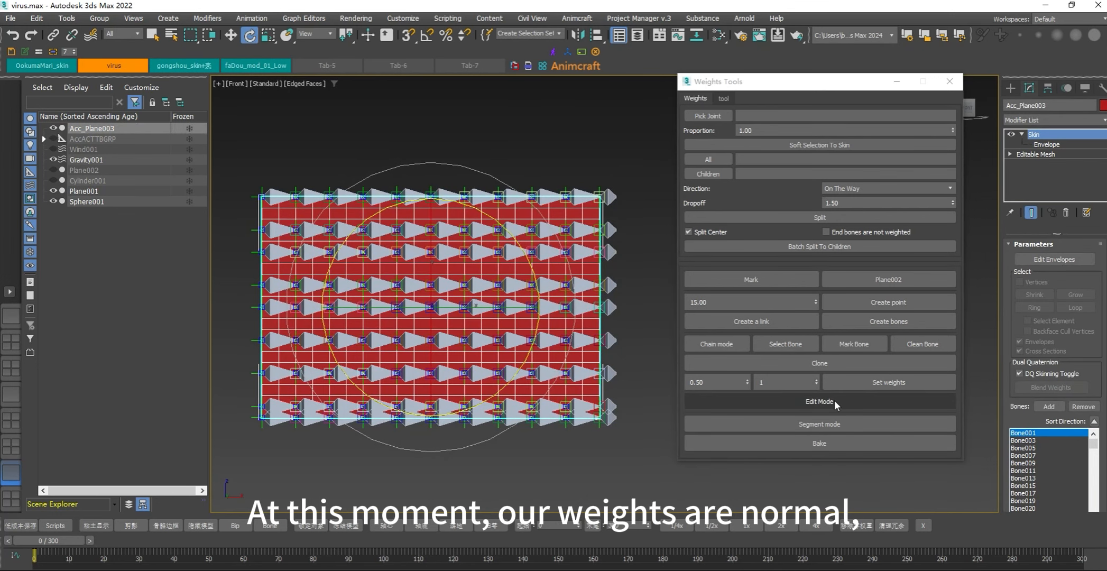
left_click(835, 401)
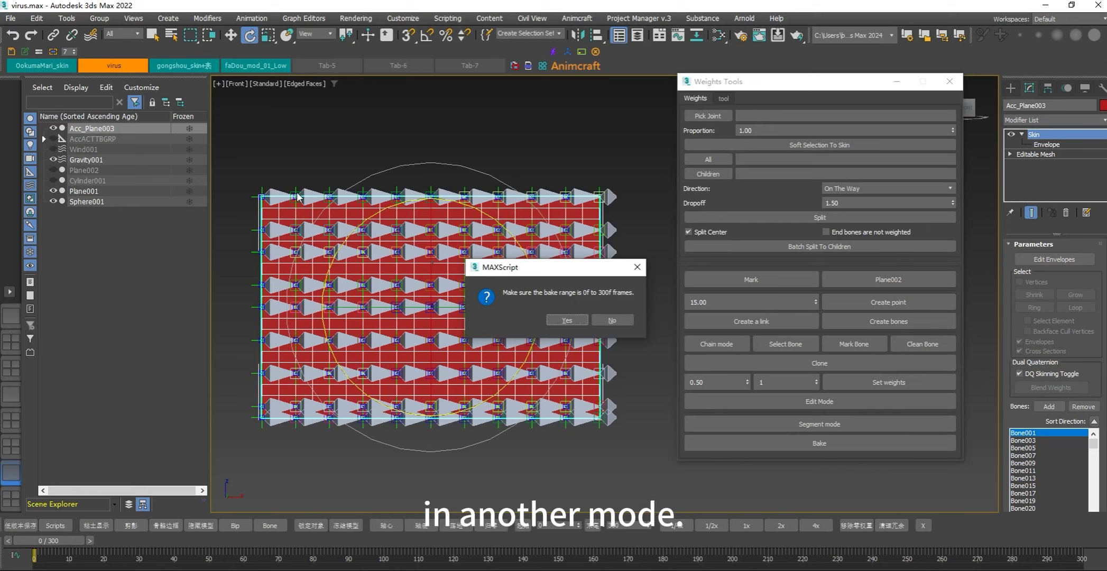
left_click(568, 320)
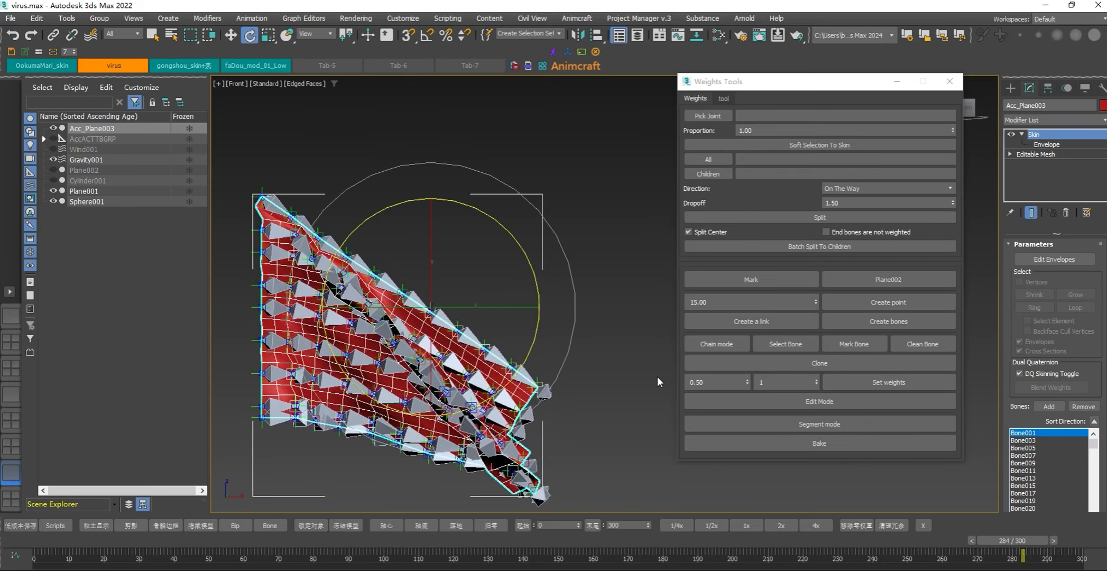
left_click(554, 318)
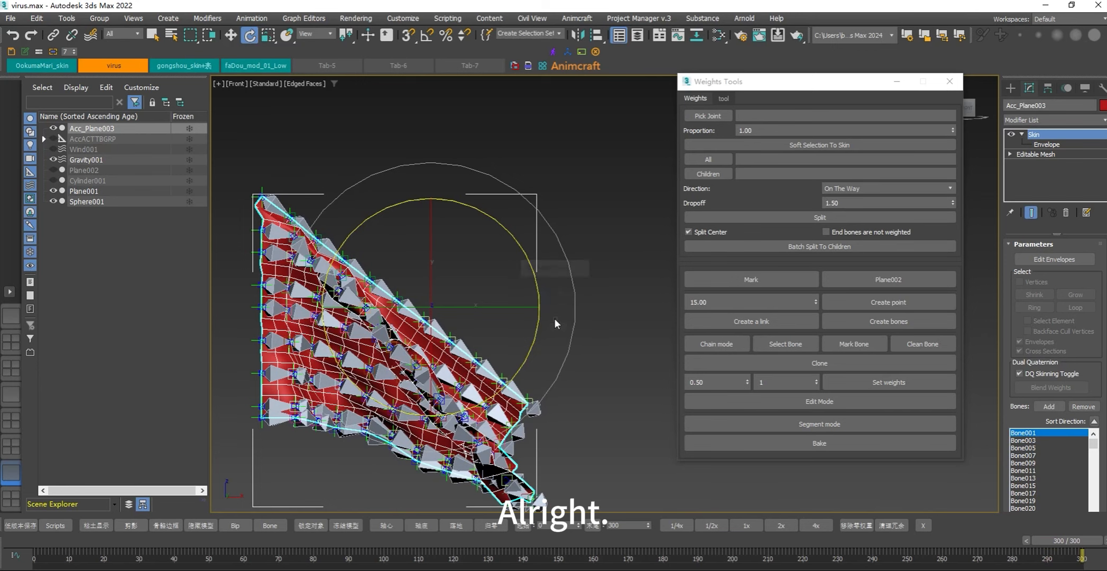
Return to frame 0 and try rotating and moving Bone003_UseCtr, then moving Bone001_UpCtr, on the flag's top bone row
left_click_drag(1063, 541, 32, 544)
scroll(317, 183, "up", 4)
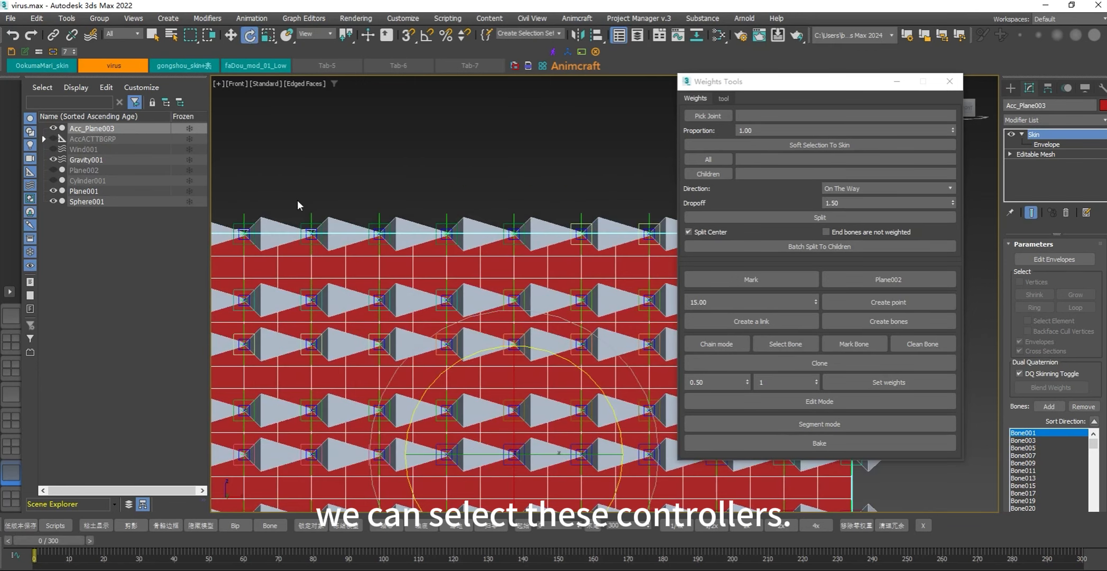
left_click(303, 228)
scroll(365, 171, "up", 3)
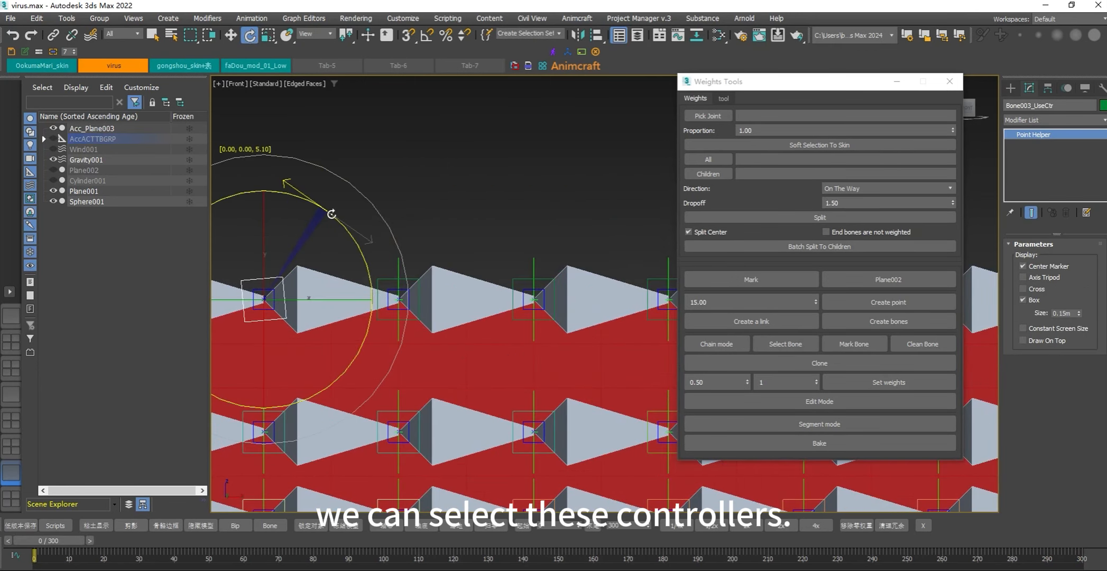
key("w")
left_click_drag(312, 234, 301, 129)
key("ctrl+z")
scroll(398, 196, "down", 4)
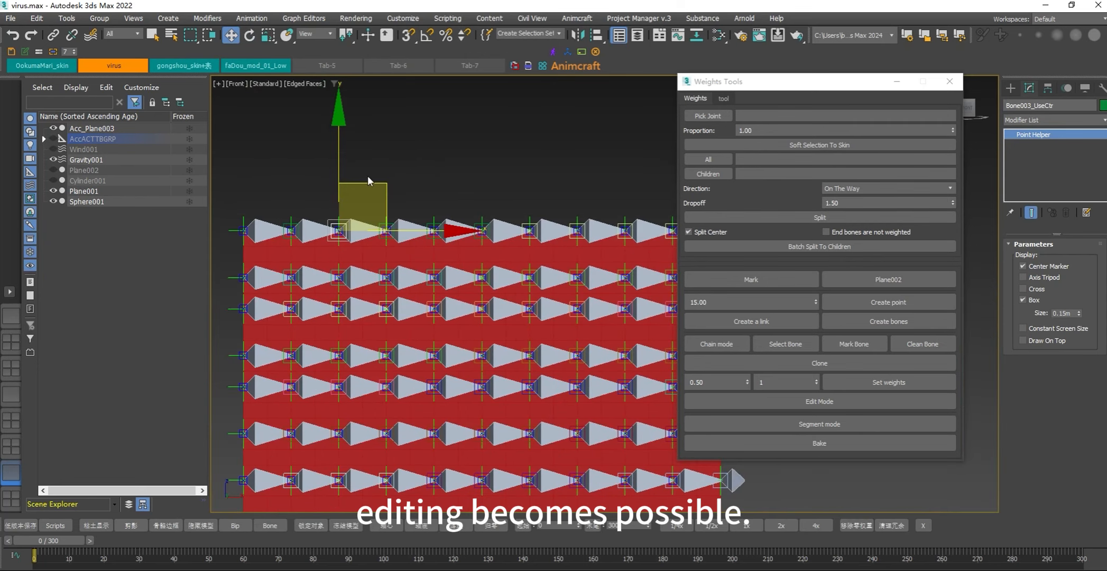
left_click_drag(288, 190, 508, 150)
right_click(507, 150)
scroll(307, 169, "down", 4)
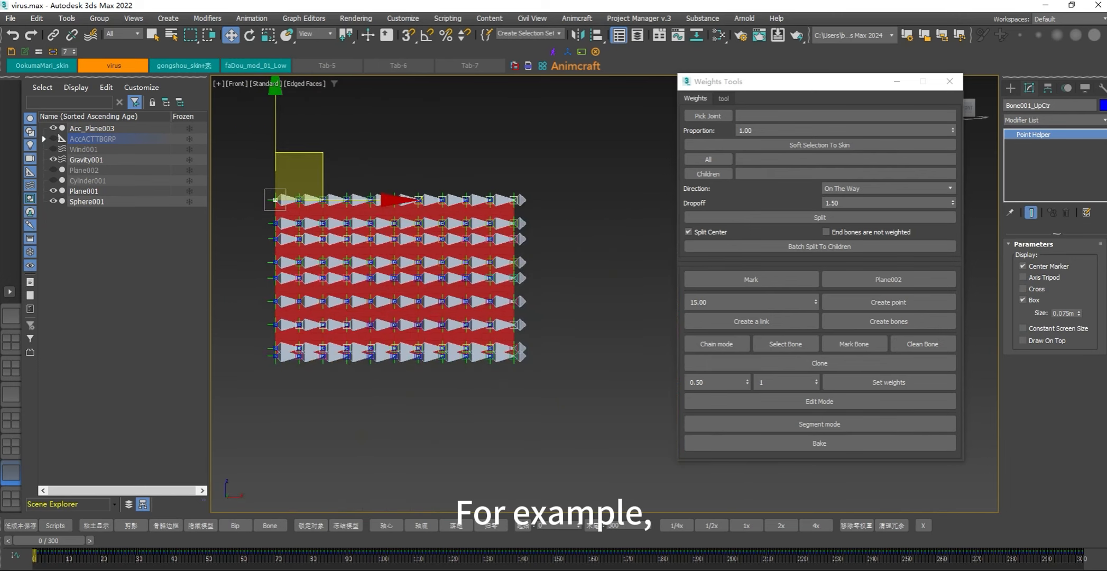
At frame 86, try moving the end controller Bone019_UseCtr and the neighbouring controller on the flag's upper bone chain
left_click_drag(72, 542, 367, 546)
scroll(455, 392, "up", 5)
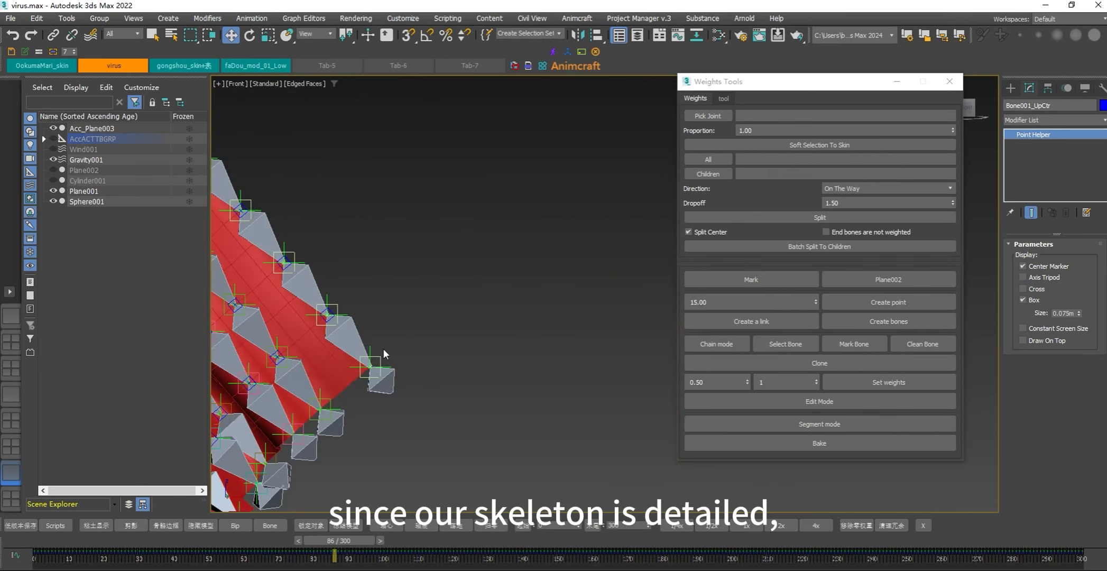
left_click(378, 356)
left_click_drag(420, 320, 443, 242)
right_click(443, 242)
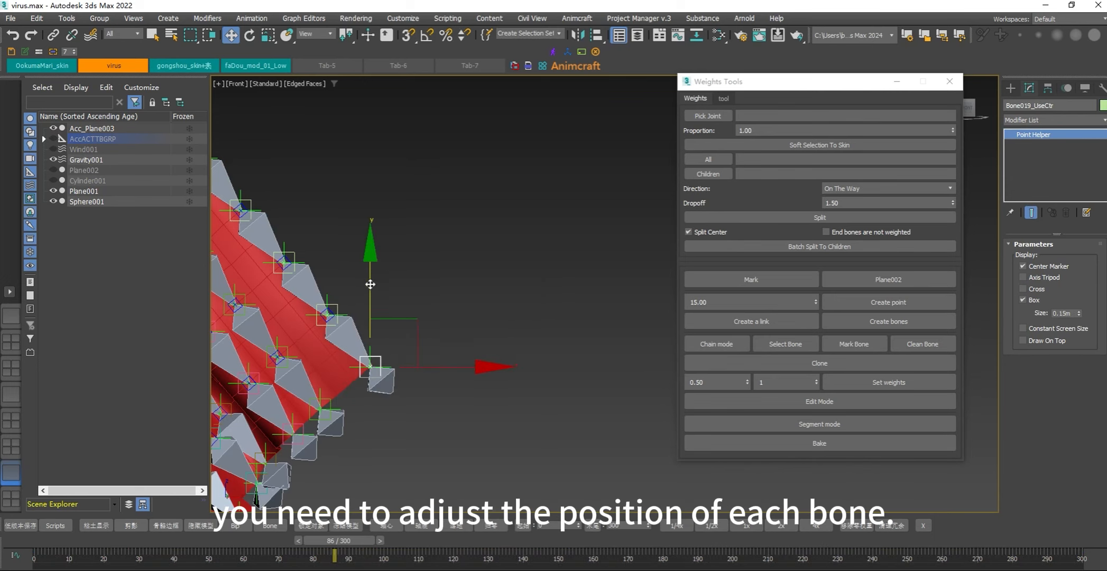
left_click(334, 307)
left_click_drag(365, 294, 385, 362)
right_click(385, 361)
left_click(380, 360)
left_click_drag(410, 322, 458, 200)
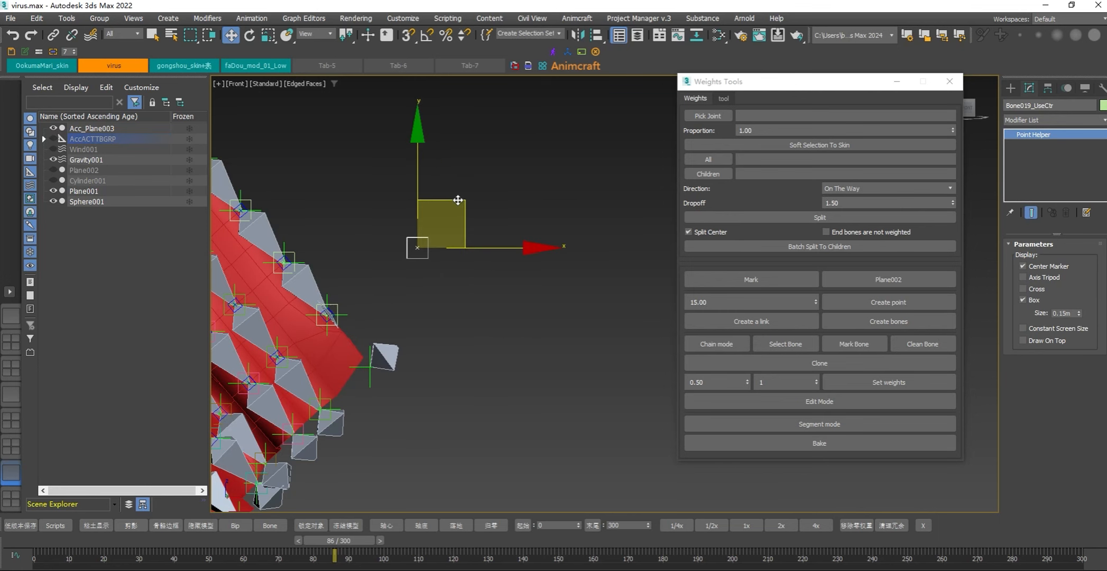
right_click(457, 200)
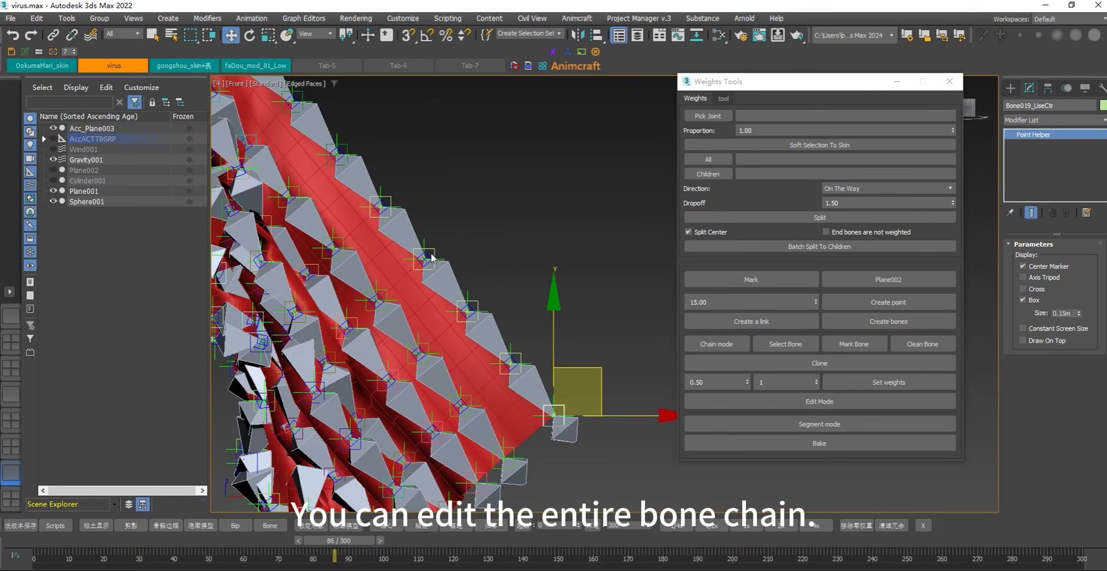
Move a middle controller of the flag's upper bone chain outwards and try the same with Bone011_UseCtr
left_click_drag(451, 233, 514, 178)
right_click(501, 184)
left_click(381, 206)
left_click_drag(423, 162, 479, 118)
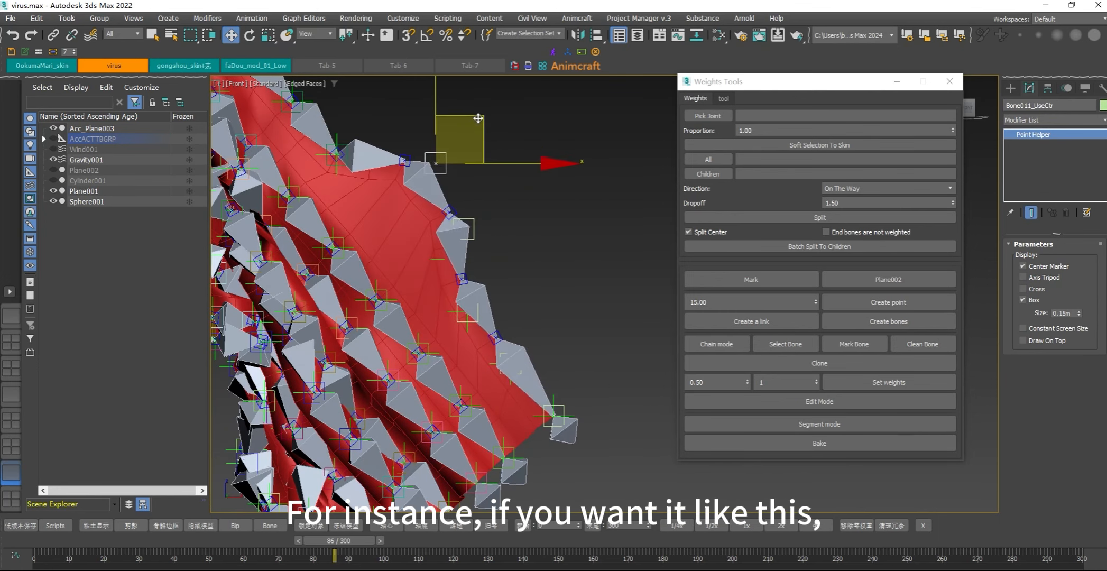
At frame 8, try moving and rotating the smaller inner controller Bone013_UpCtr on the flag's top bone row
left_click_drag(332, 545, 68, 503)
middle_click_drag(515, 306, 484, 395)
left_click_drag(499, 161, 437, 159)
right_click(437, 159)
scroll(443, 183, "up", 3)
scroll(427, 325, "up", 3)
left_click(431, 365)
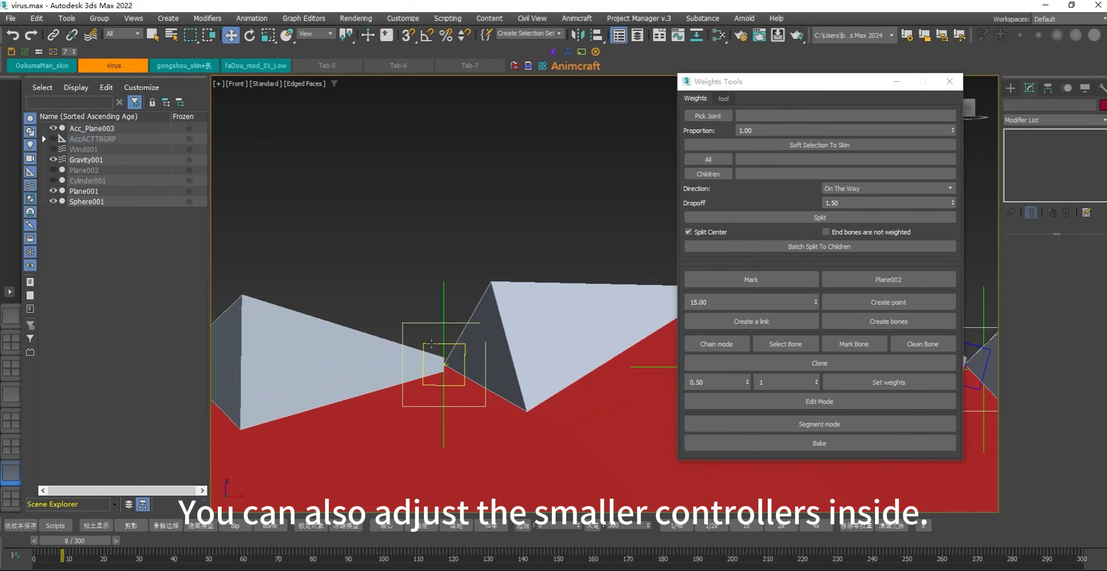
scroll(510, 266, "down", 3)
left_click_drag(510, 268, 539, 196)
right_click(540, 196)
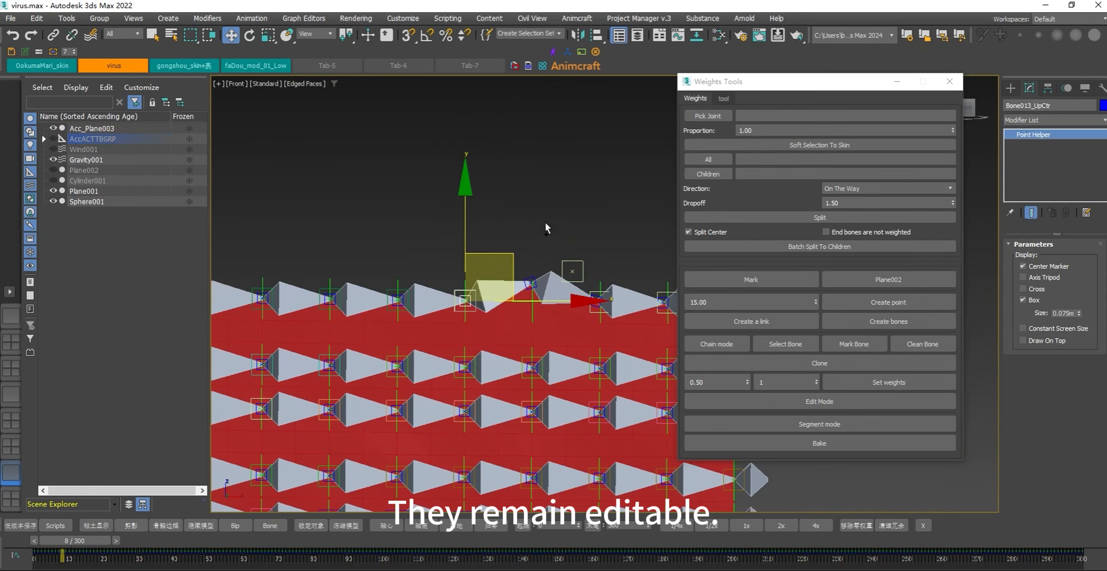
key("e")
left_click_drag(558, 268, 524, 215)
right_click(524, 215)
Try moving the larger outer controller at the same joint as Bone013_UpCtr
left_click(521, 220)
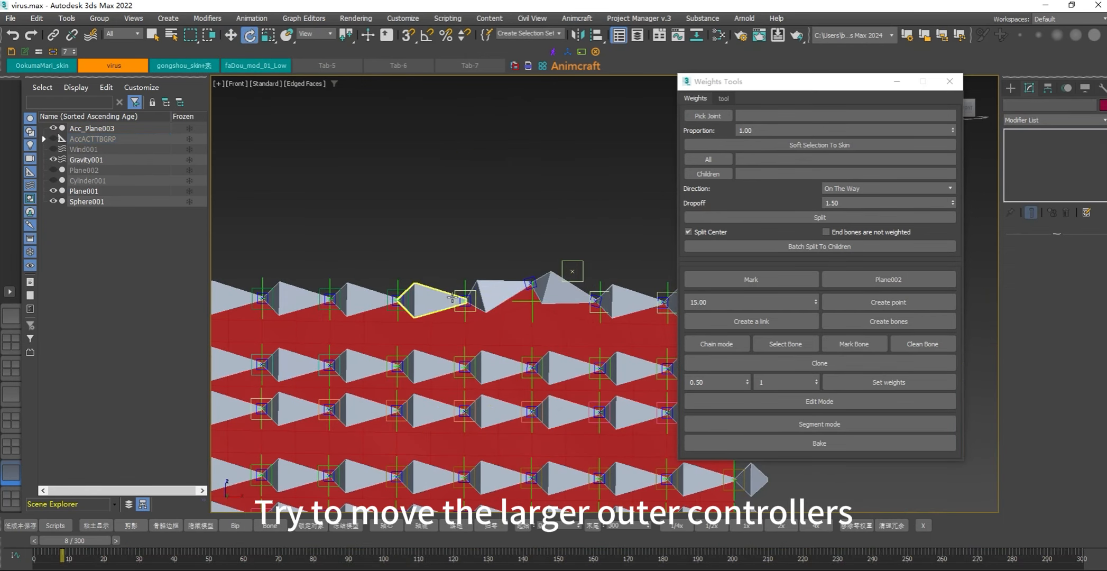
left_click(456, 297)
key("w")
left_click_drag(511, 255, 503, 163)
right_click(502, 164)
left_click(508, 164)
Select Plane001, the fabric above the sphere, and preview its draping animation up to frame 51 and back to frame 0
scroll(528, 151, "down", 5)
scroll(381, 359, "up", 6)
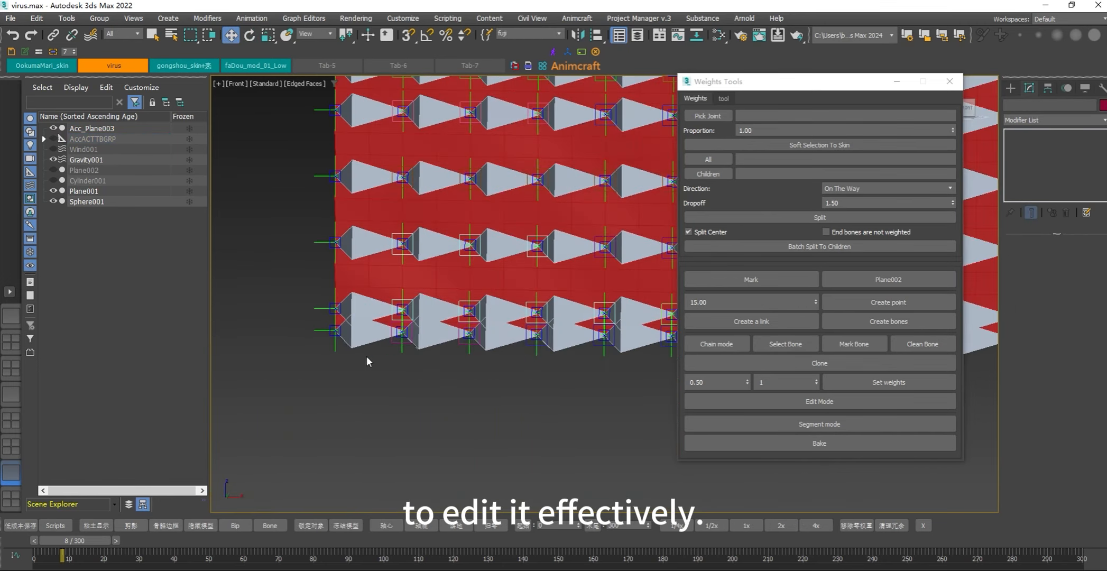
left_click(337, 320)
scroll(489, 403, "down", 6)
left_click(550, 419)
middle_click_drag(560, 418, 450, 394)
scroll(512, 417, "down", 6)
middle_click_drag(547, 465, 546, 382)
scroll(506, 401, "up", 3)
left_click(451, 404)
scroll(490, 417, "up", 3)
middle_click_drag(489, 416, 531, 417, "alt")
left_click_drag(87, 547, 277, 544)
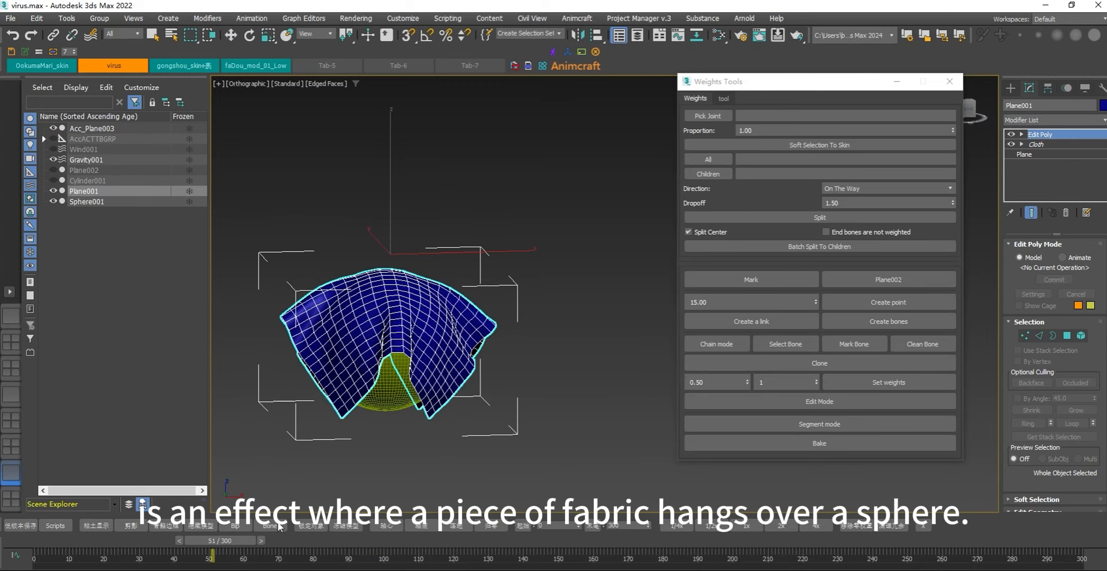
left_click_drag(207, 540, 82, 545)
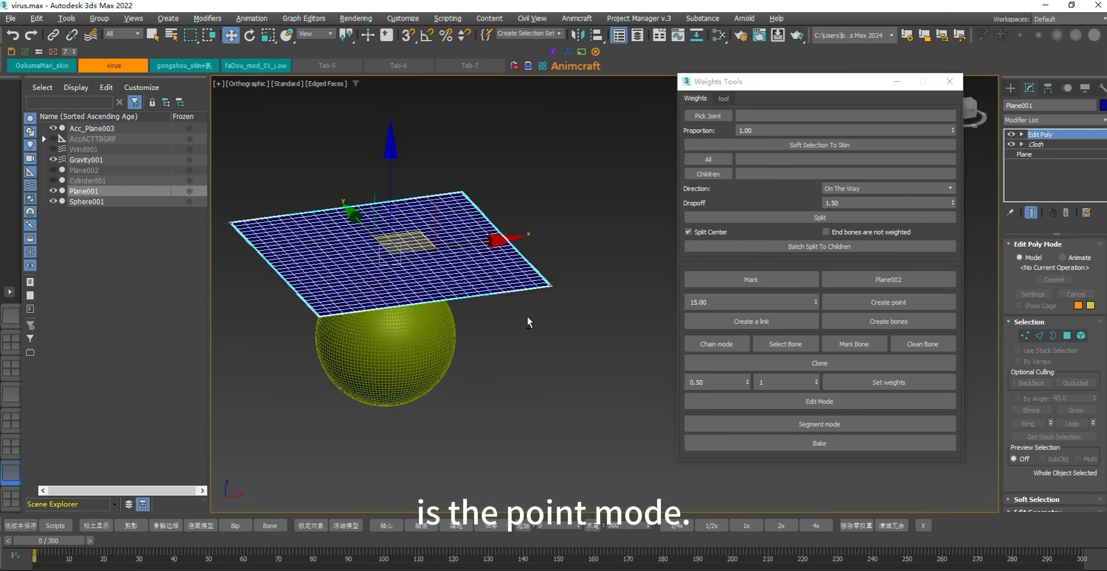
Select all polygons of Plane001 in its Edit Poly modifier and run Segment mode to create a bone on each face
middle_click_drag(527, 316, 583, 375, "alt")
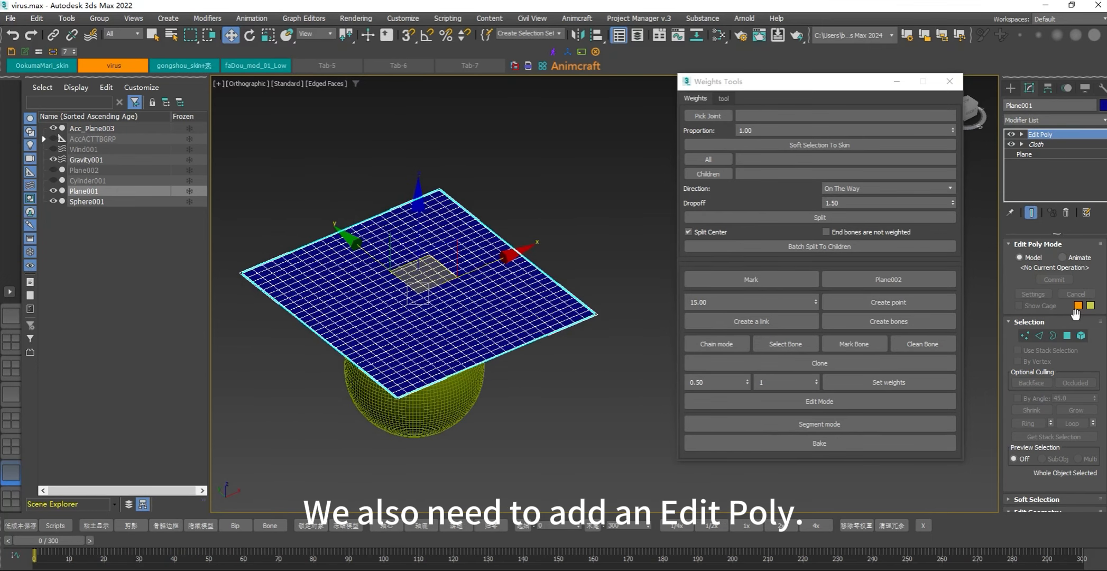
left_click(1067, 336)
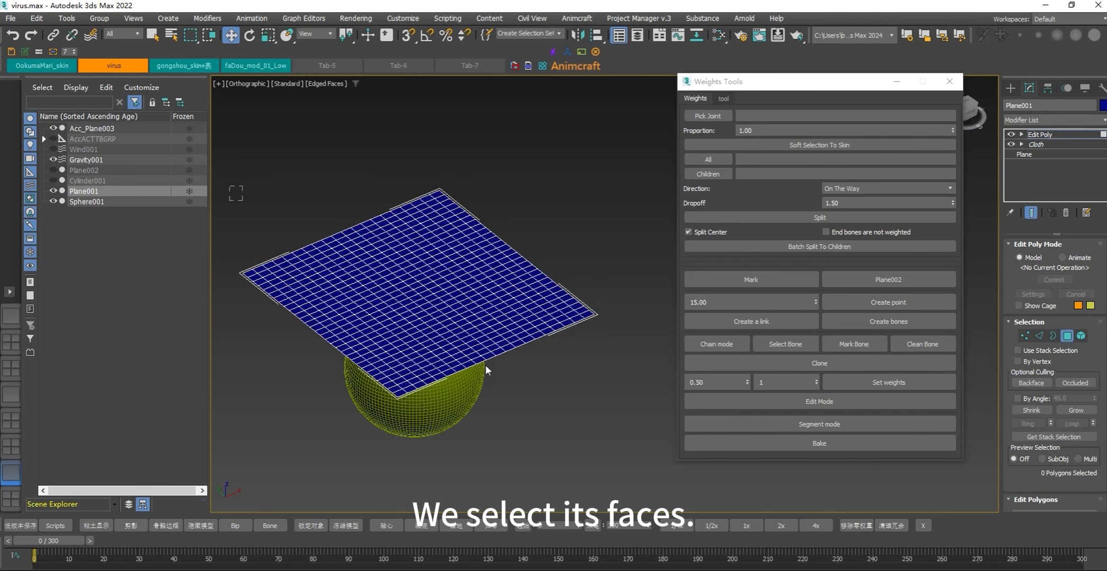
left_click_drag(231, 192, 641, 452)
scroll(386, 359, "up", 10)
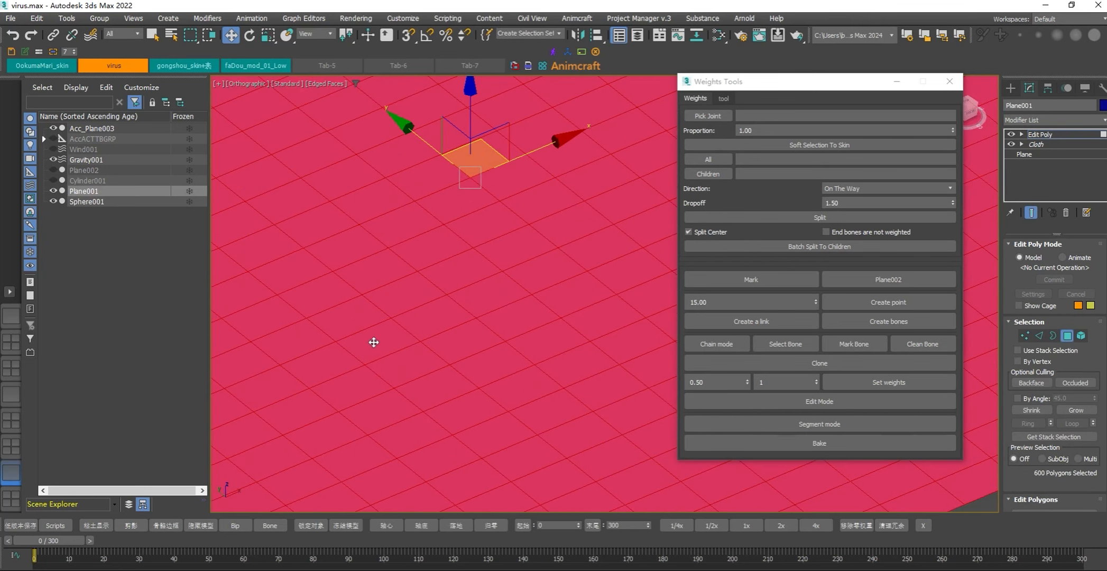
scroll(442, 303, "down", 5)
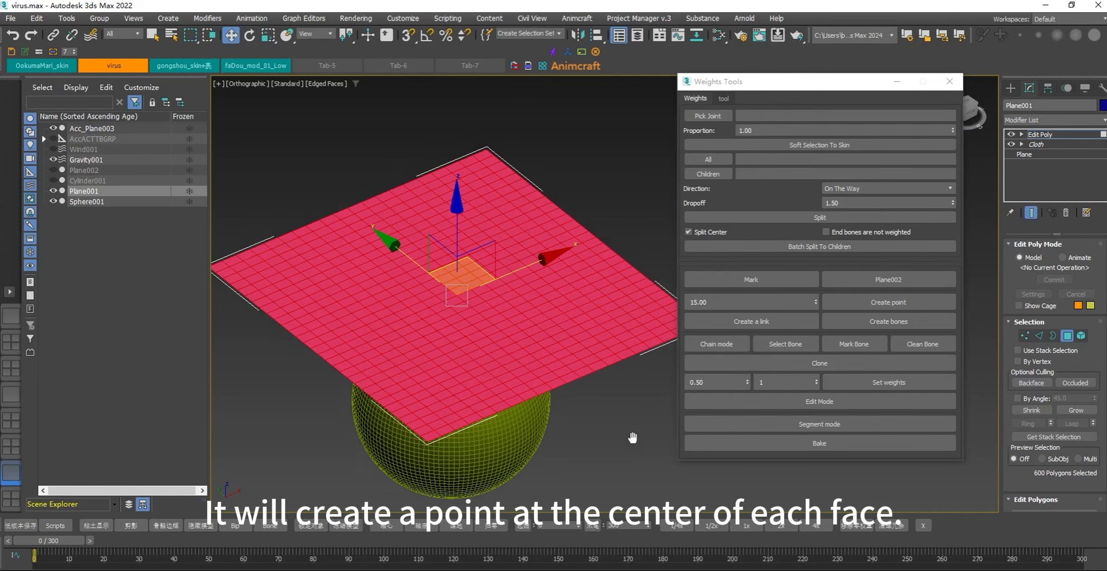
left_click(845, 423)
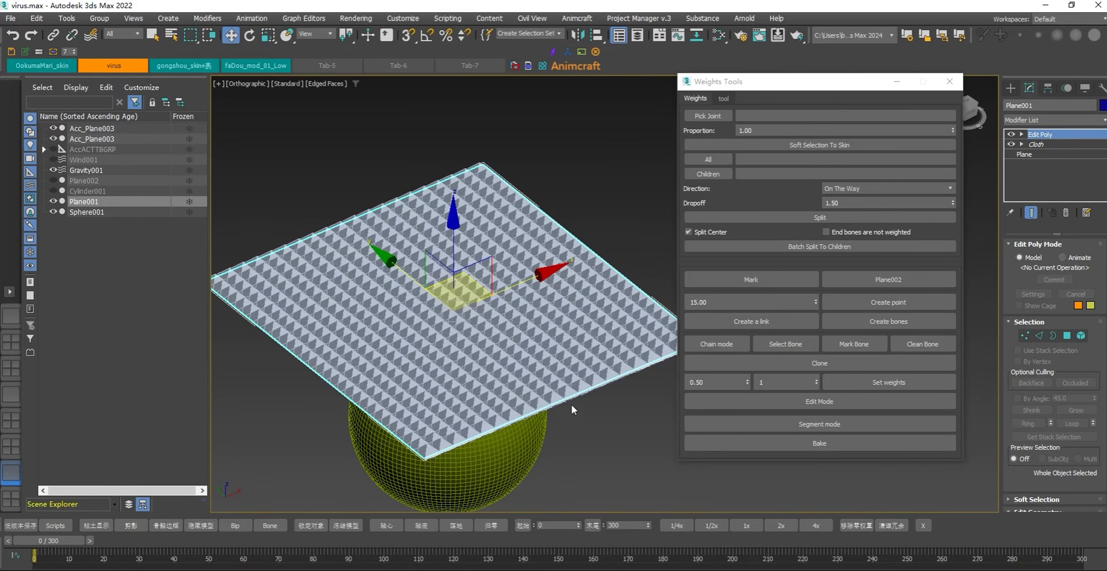
Advance to frame 35, examine the bones draped over the sphere, and select the first Acc_Plane003 in the scene list
scroll(571, 405, "up", 2)
middle_click_drag(540, 395, 523, 410, "alt")
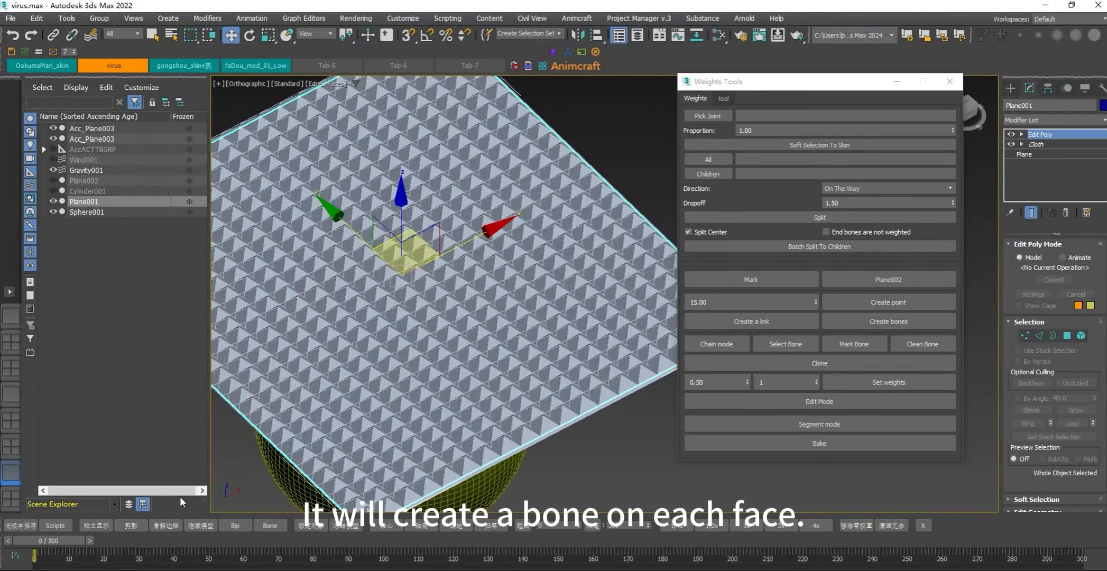
left_click_drag(88, 542, 163, 516)
key("w")
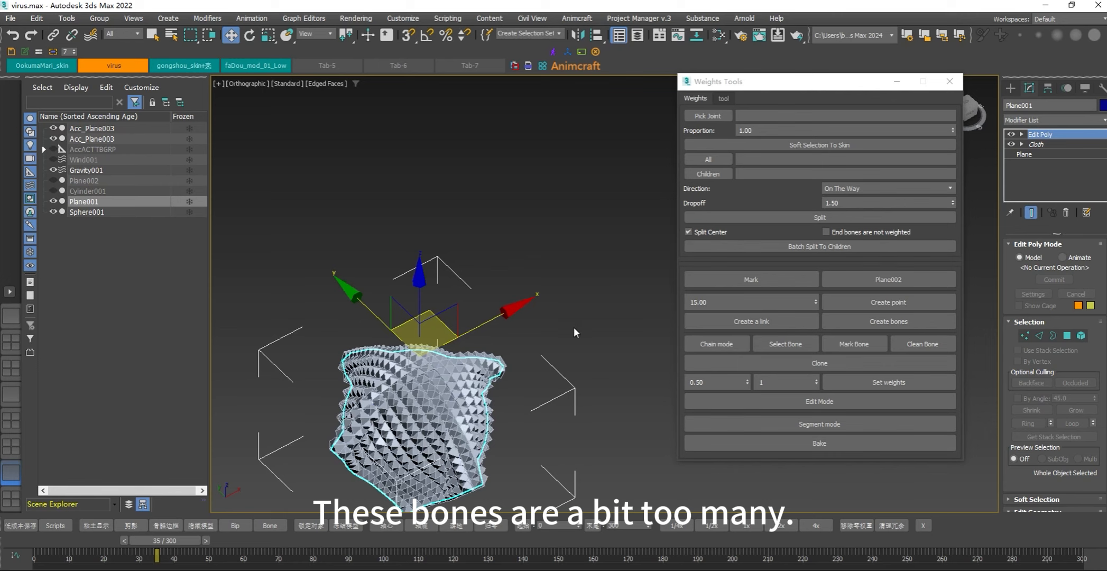
scroll(429, 407, "up", 3)
middle_click_drag(429, 408, 557, 336, "alt")
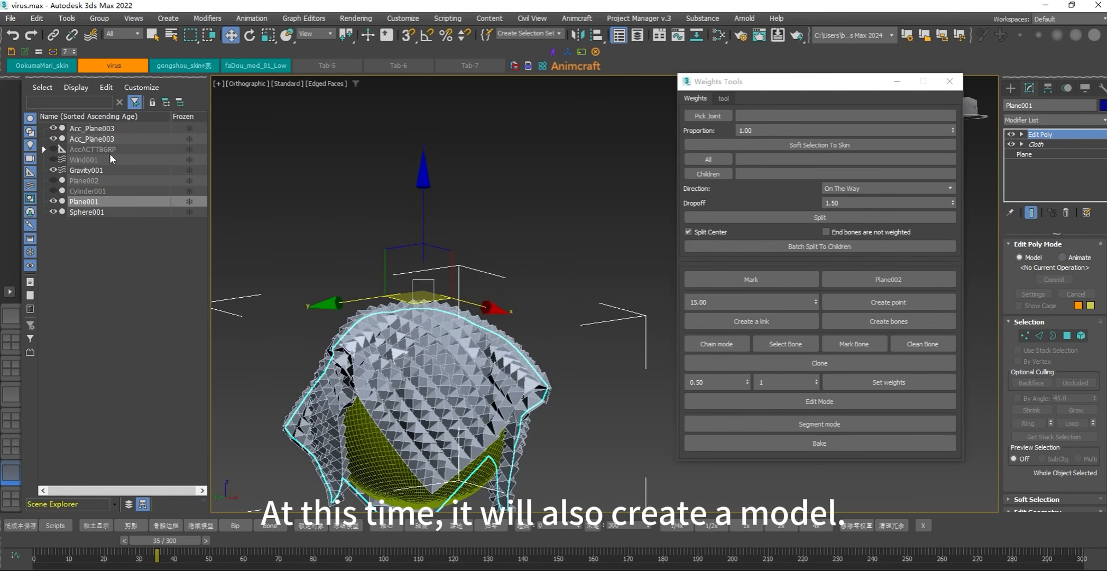
left_click(115, 130)
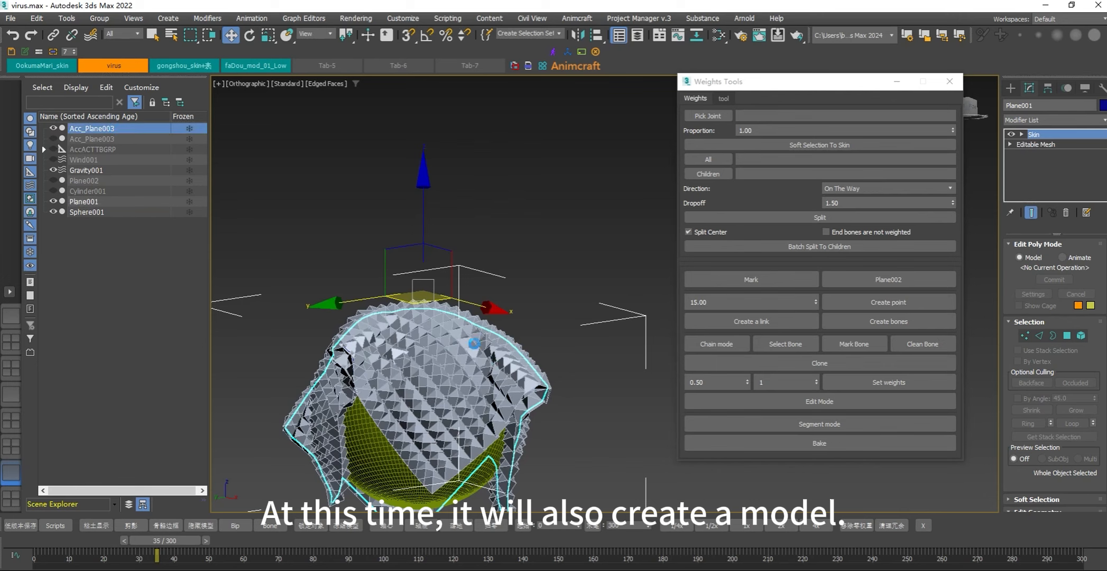
Scrub the draping animation back to frame 14 and isolate the skinned model Acc_Plane003
middle_click_drag(474, 344, 456, 325, "alt")
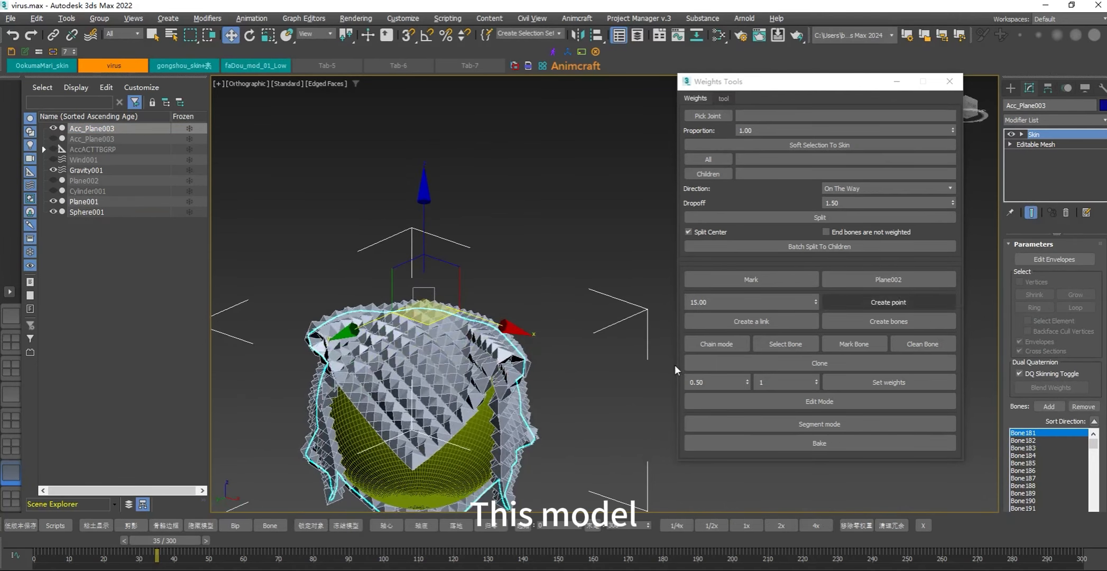
left_click_drag(180, 541, 411, 547)
left_click_drag(304, 532, 96, 531)
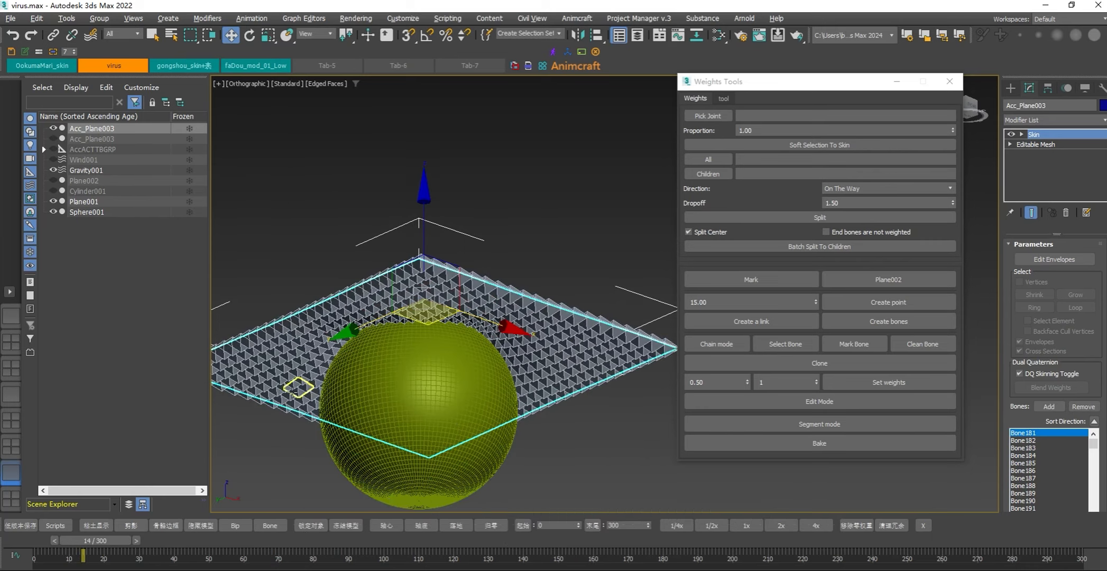
key("alt+q")
scroll(530, 443, "down", 3)
middle_click_drag(530, 444, 450, 383, "alt")
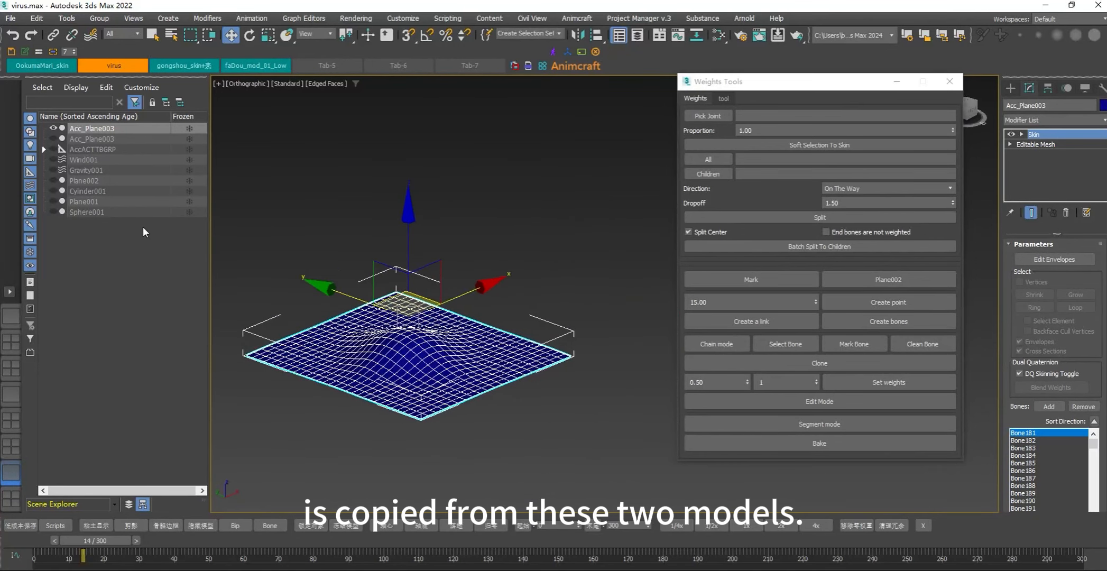
Show Plane001 together with the isolated Acc_Plane003 and scrub to frame 20 to compare the two models
left_click(79, 202)
left_click(55, 201)
left_click(85, 201)
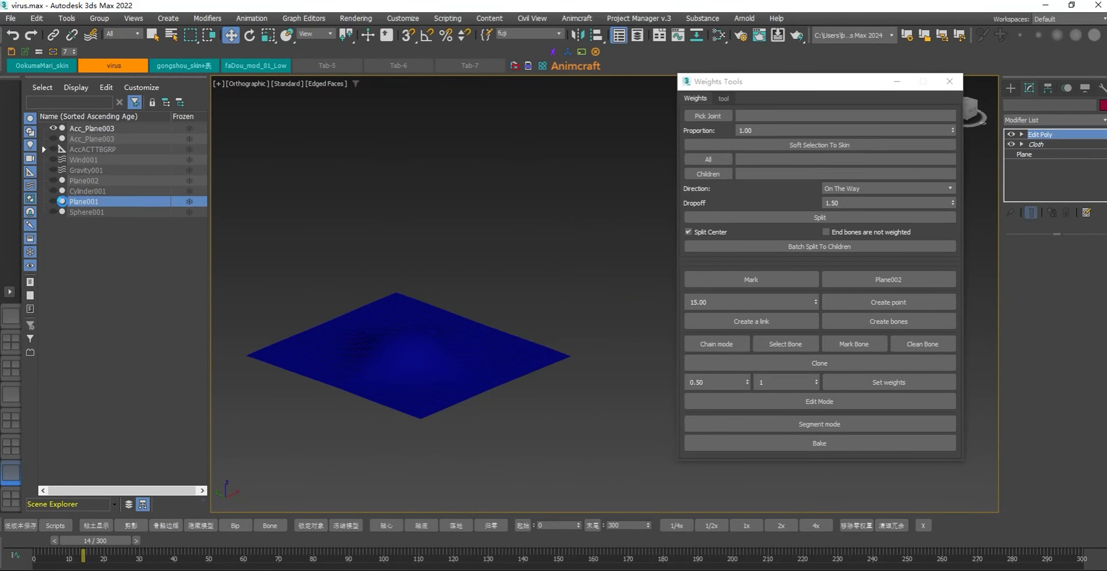
left_click(53, 201)
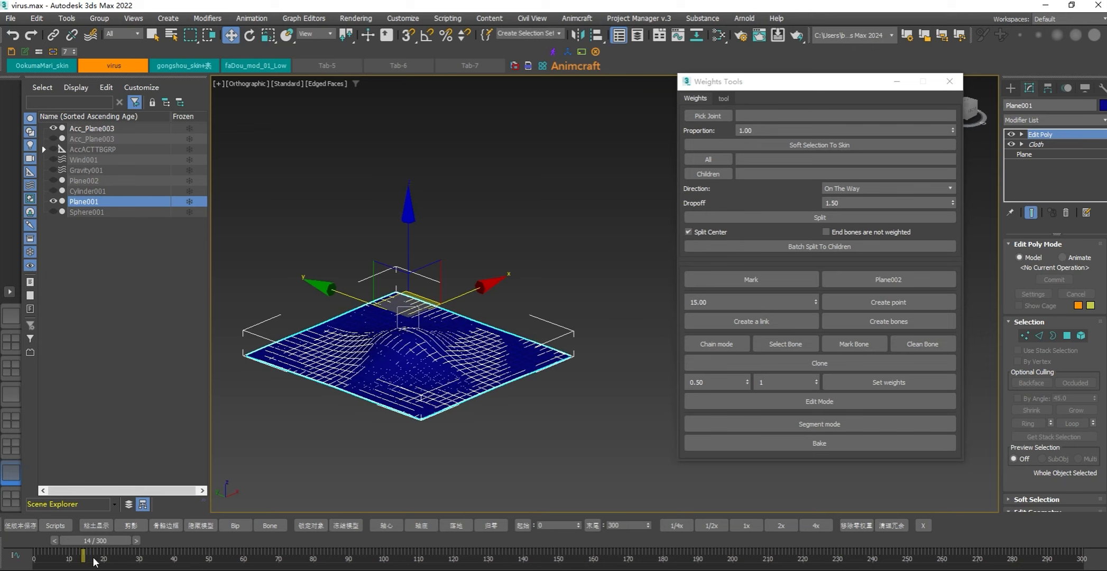
mouse_move(91, 543)
left_mouse_down()
mouse_move(385, 549)
mouse_move(111, 545)
left_mouse_up()
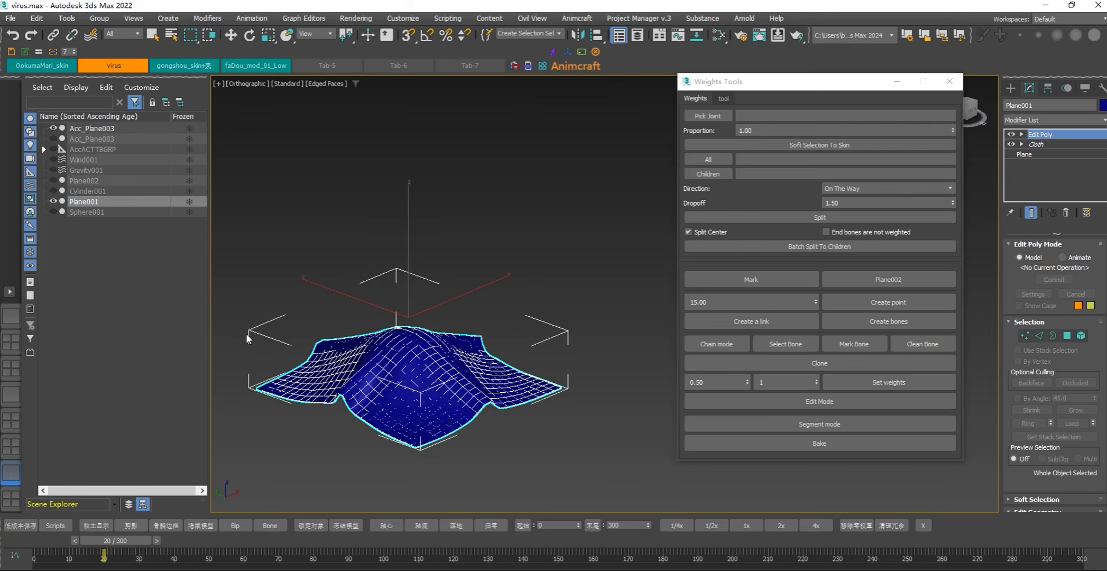
Select Acc_Plane003, toggle its visibility to check its overlap with Plane001, and scrub to frame 18
left_click(96, 128)
left_click(53, 128)
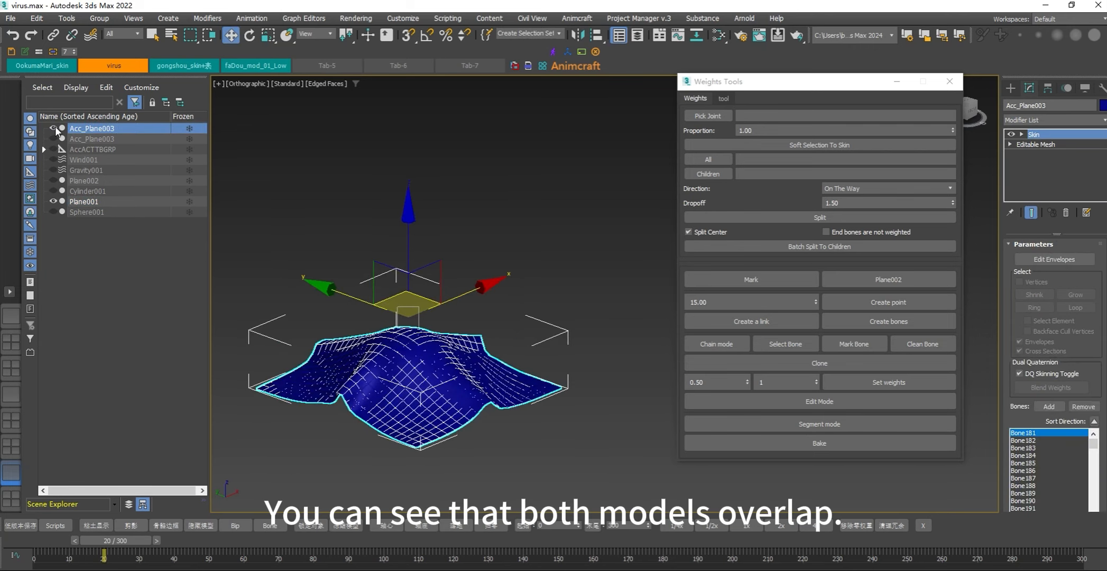
left_click_drag(136, 538, 111, 534)
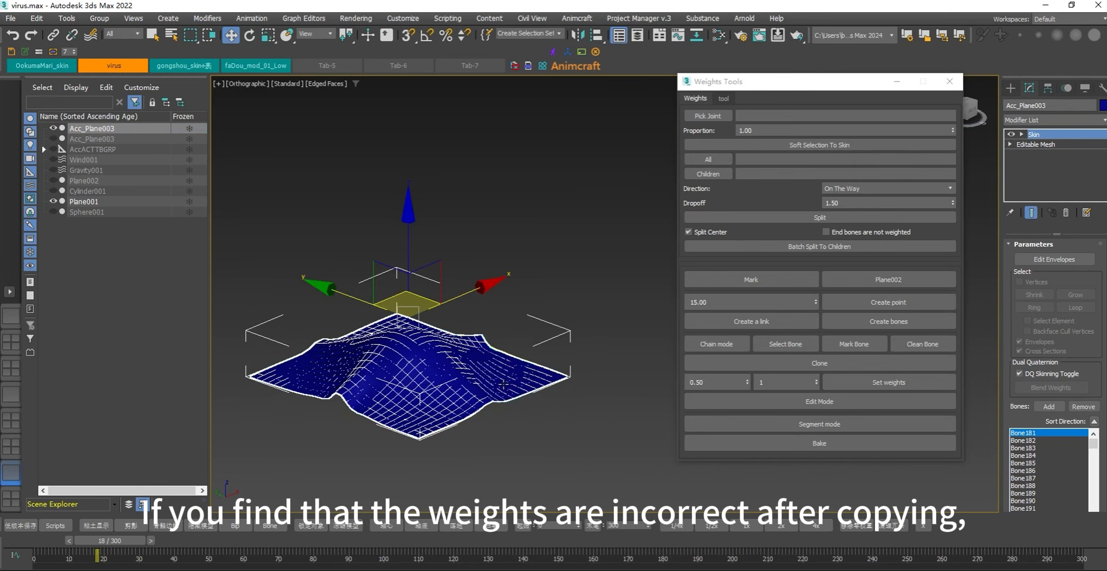
Enter Envelope editing on Acc_Plane003's Skin modifier, enable Vertices, hide Plane001, and select all of the mesh's vertices
scroll(476, 361, "up", 2)
middle_click_drag(473, 357, 514, 367)
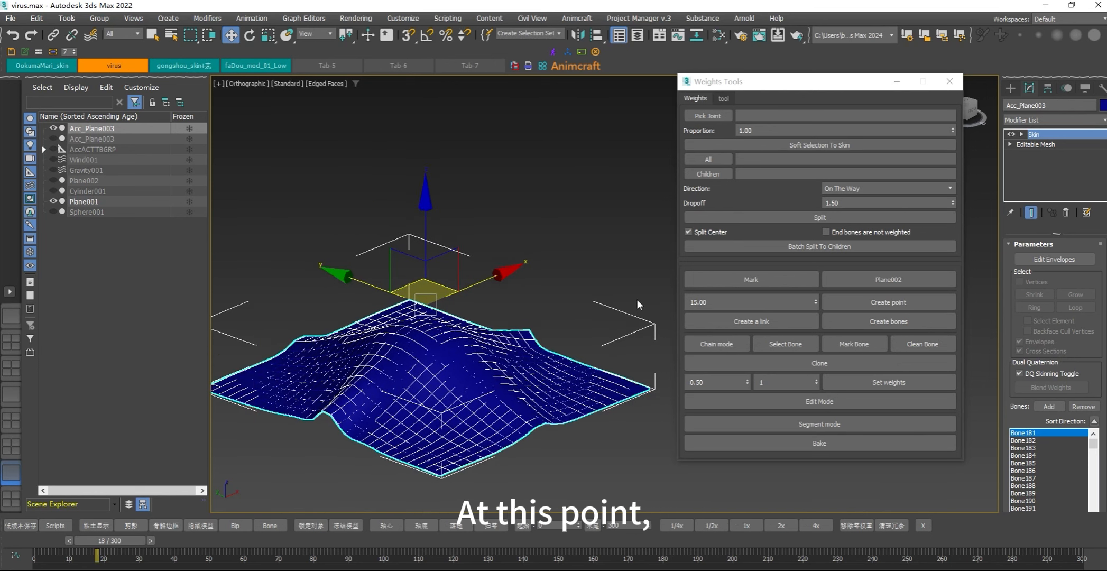
left_click(1022, 134)
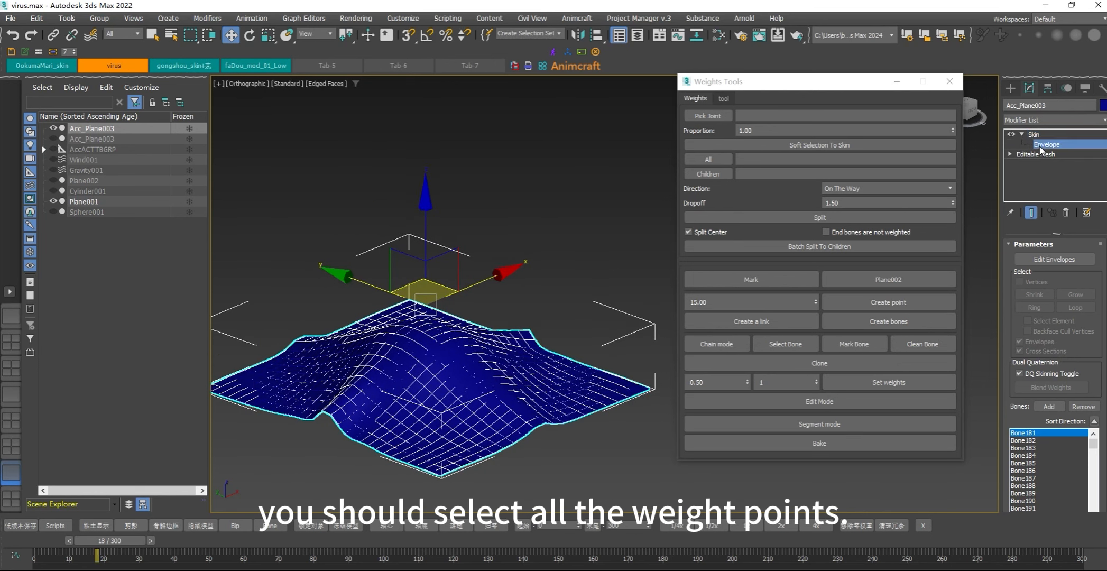
left_click(1023, 283)
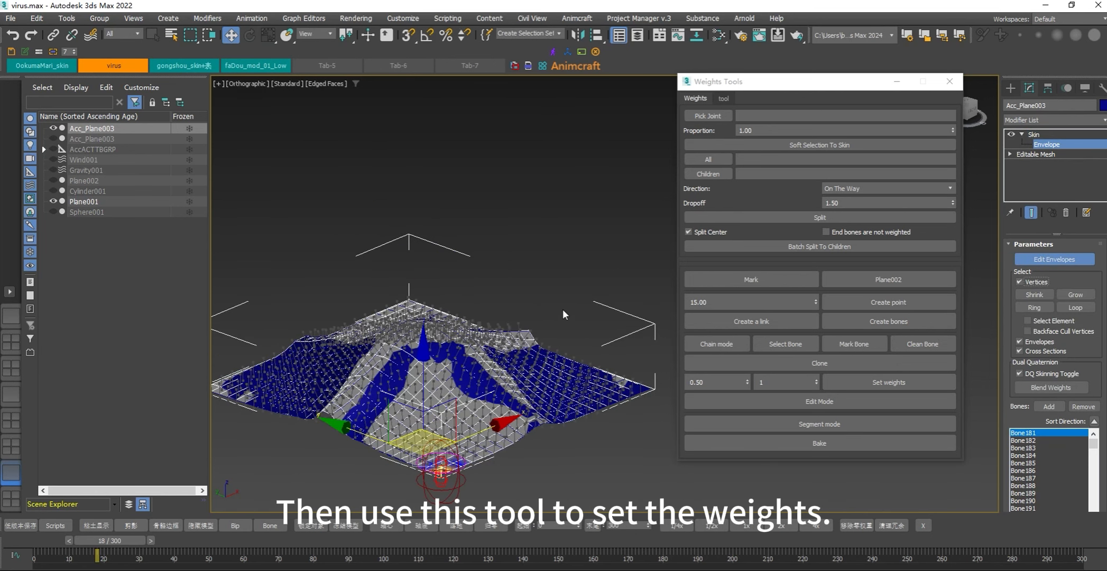
left_click(54, 201)
scroll(438, 297, "down", 3)
middle_click_drag(492, 231, 543, 218)
left_click_drag(263, 212, 692, 472)
scroll(622, 421, "up", 3)
middle_click_drag(564, 390, 551, 434, "alt")
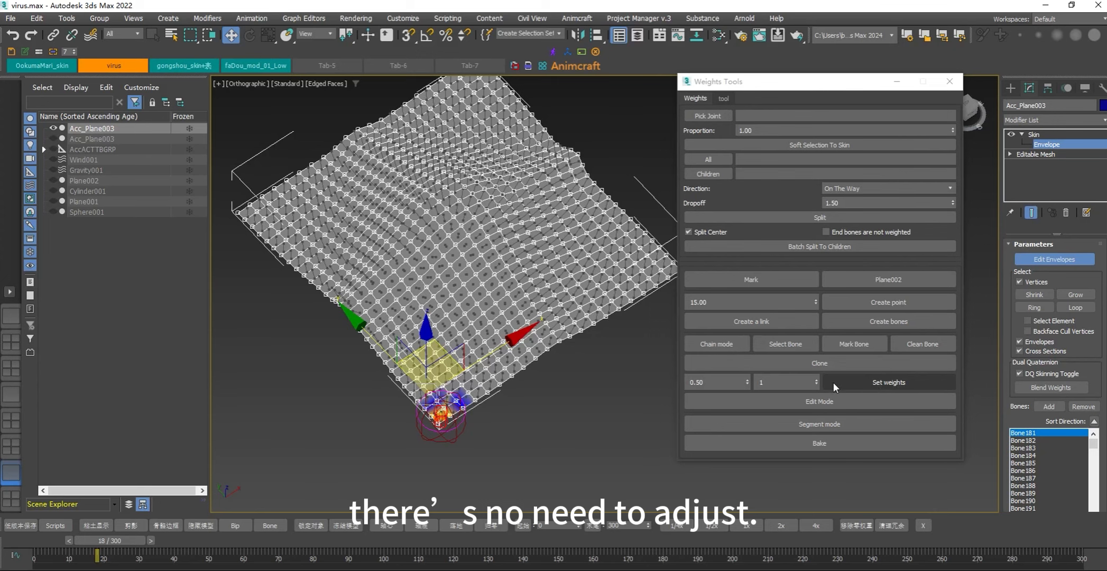
Examine the weight distribution around several individual bones in the middle of the fabric
scroll(518, 361, "up", 4)
left_click(531, 369)
left_click(477, 296)
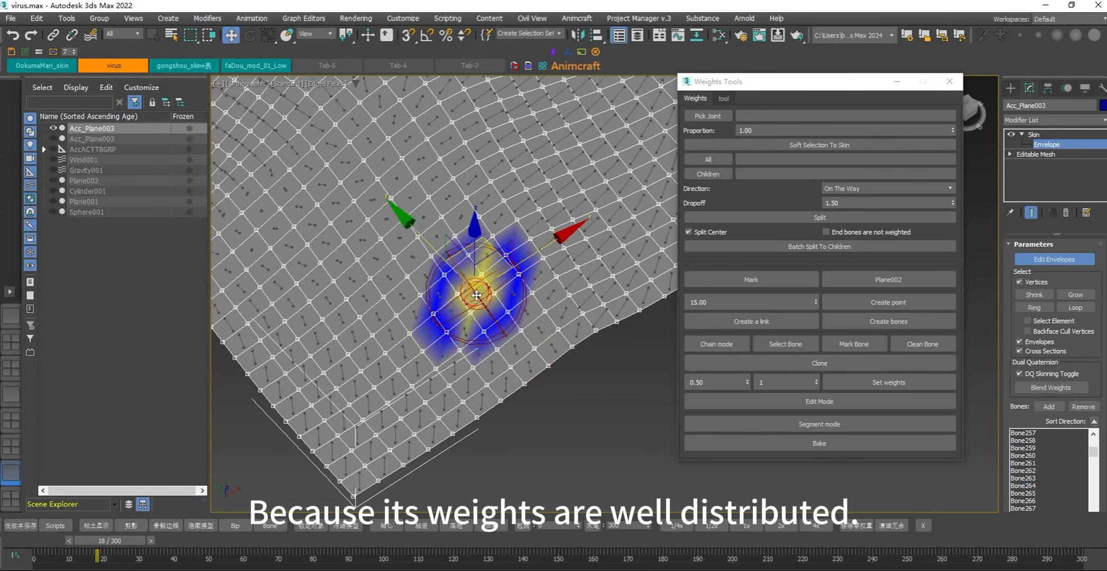
left_click(422, 214)
scroll(496, 298, "down", 3)
middle_click_drag(537, 352, 612, 420, "alt")
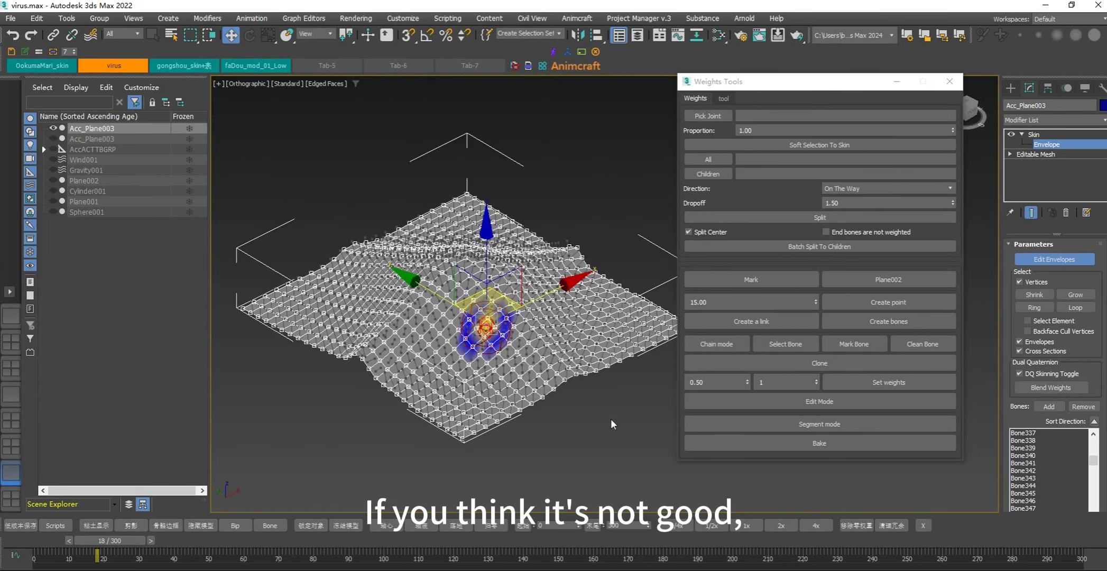
Go back to frame 0 and set the amplitude for setting weights to 0.10 in Weights Tools
left_click_drag(119, 543, 35, 521)
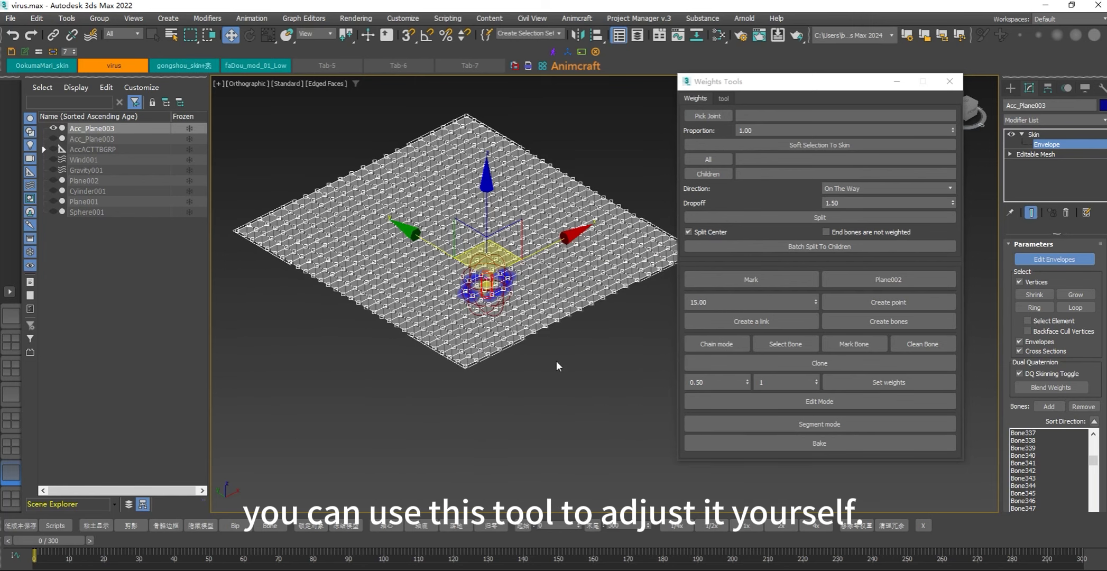
middle_click_drag(557, 360, 558, 402)
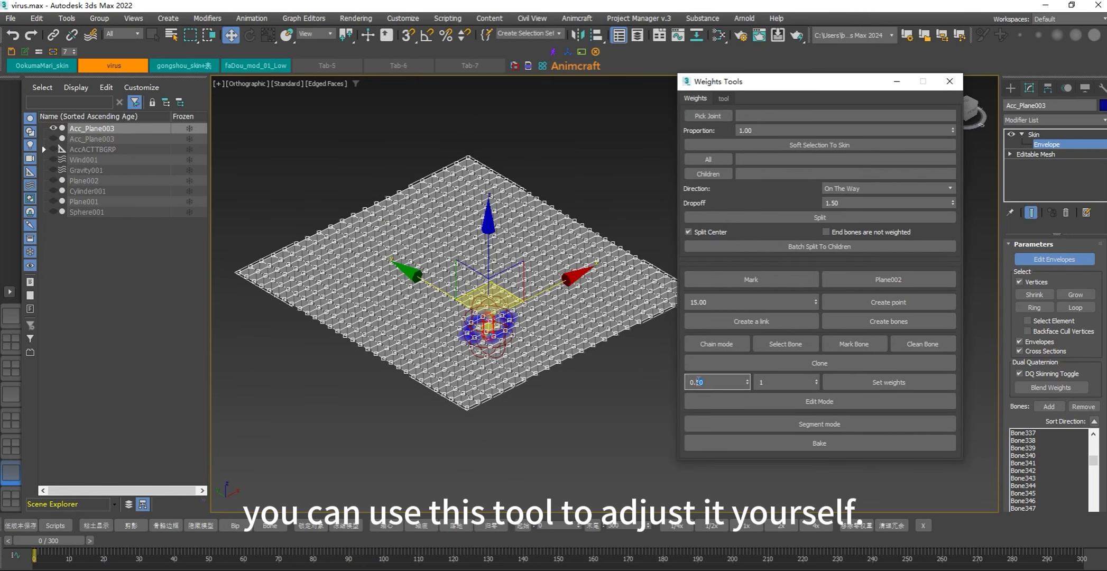
left_click_drag(698, 382, 742, 382)
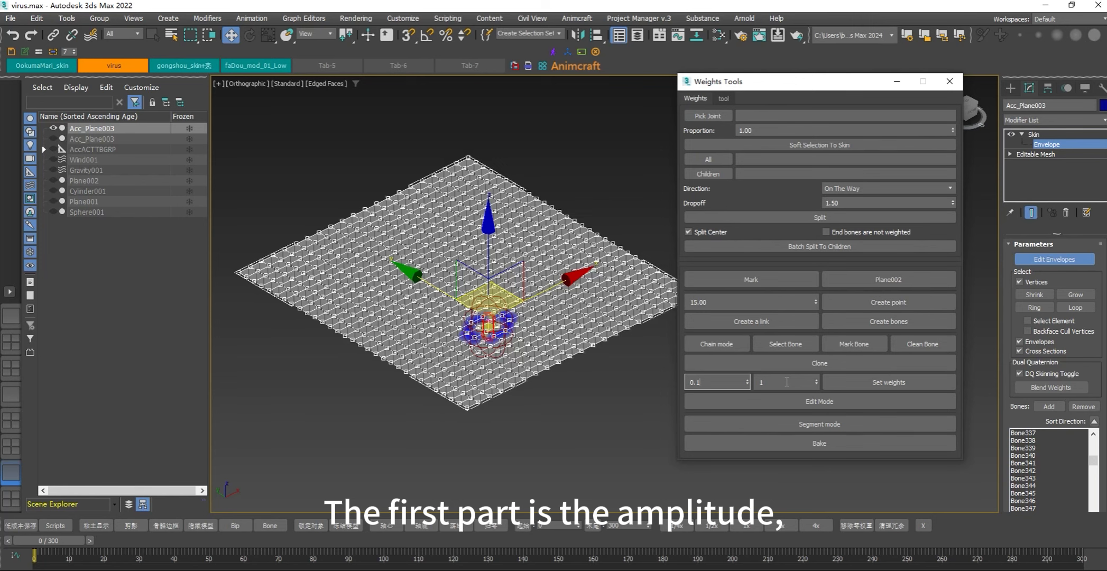
scroll(470, 352, "up", 5)
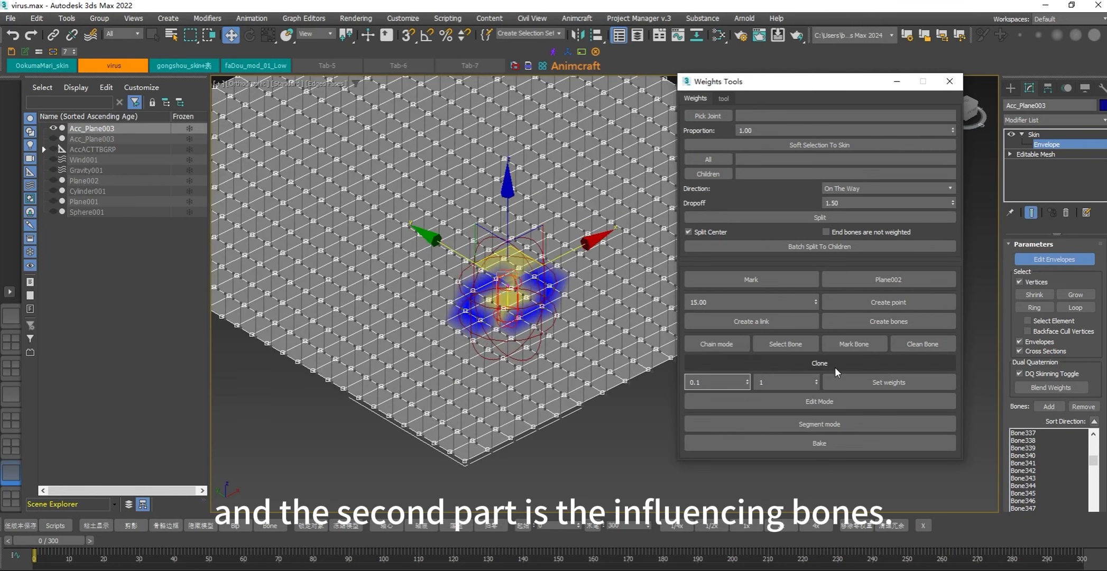
Select Bone222 near the fabric's corner and examine the vertices it influences up close
left_click(461, 417)
middle_click_drag(468, 417, 531, 425, "alt")
scroll(478, 423, "up", 4)
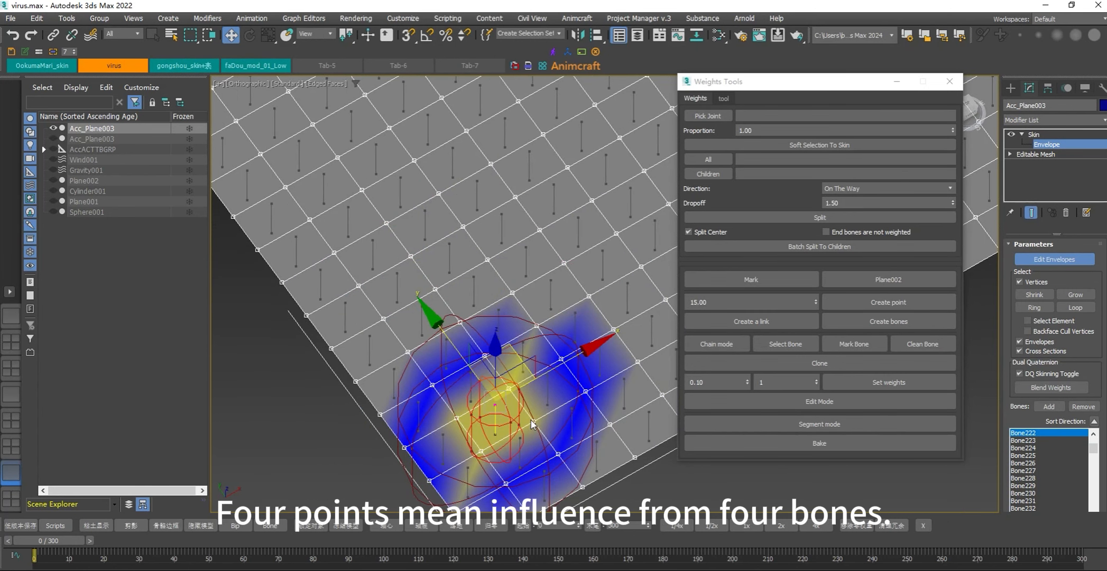
Run Set weights on all selected vertices with amplitude 0.10 and 1 as the influencing-bones value
double_click(797, 378)
scroll(645, 419, "down", 2)
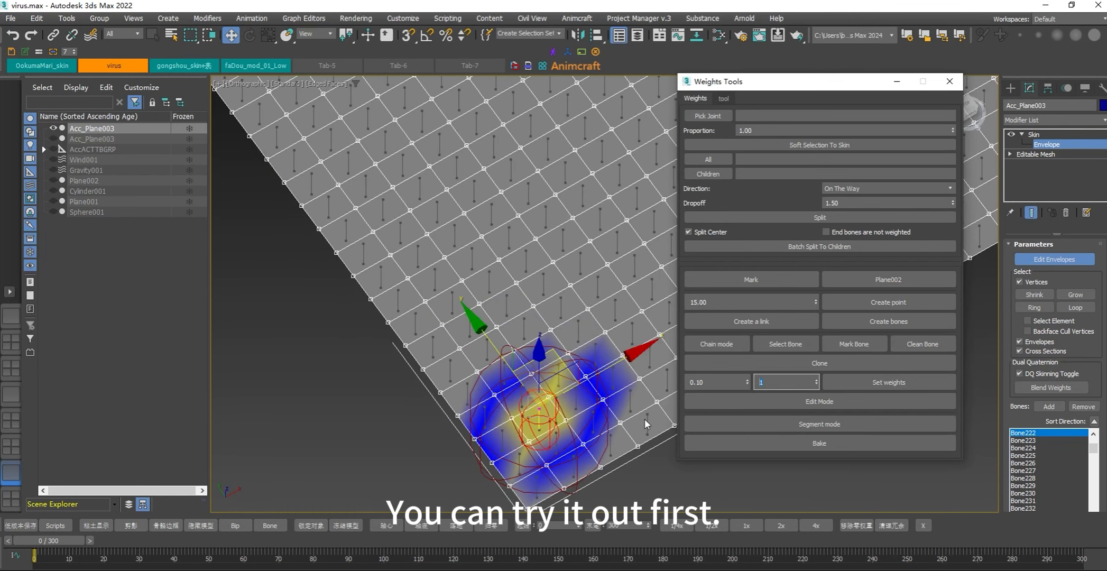
left_click(886, 382)
scroll(468, 274, "down", 6)
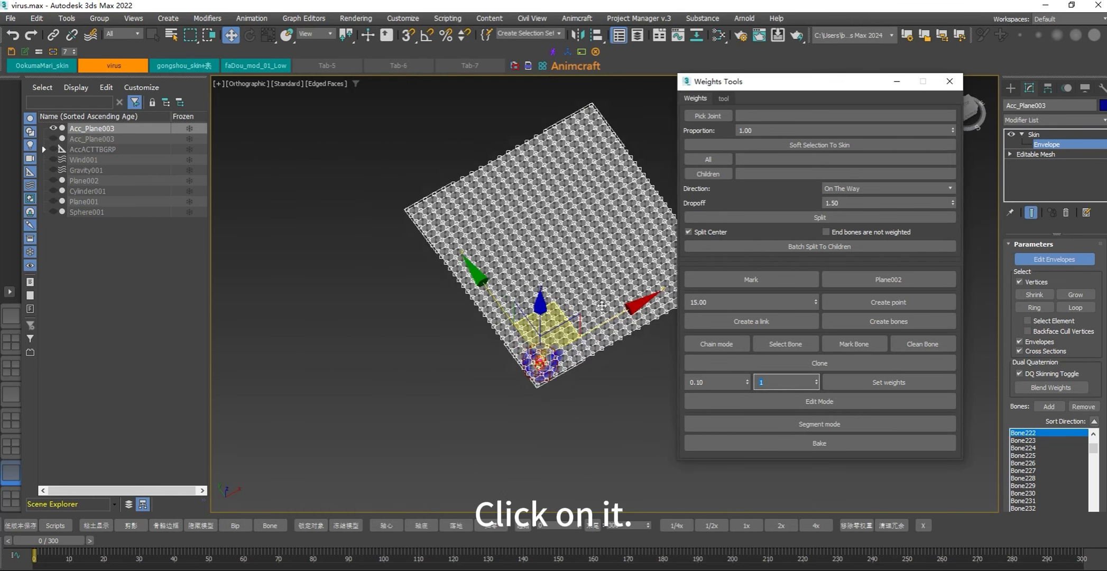
left_click(890, 386)
Preview the reweighted fabric's draping to frame 79 and back to frame 29, checking it with Envelope editing off and on
left_click_drag(71, 541, 333, 555)
scroll(608, 362, "up", 3)
middle_click_drag(608, 362, 430, 400)
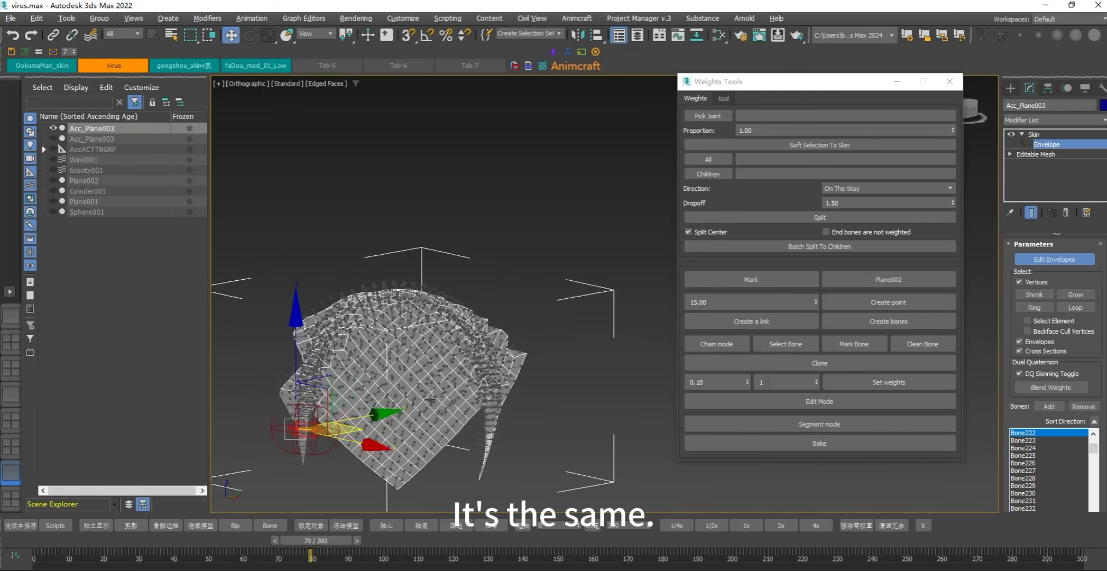
left_click_drag(339, 540, 211, 540)
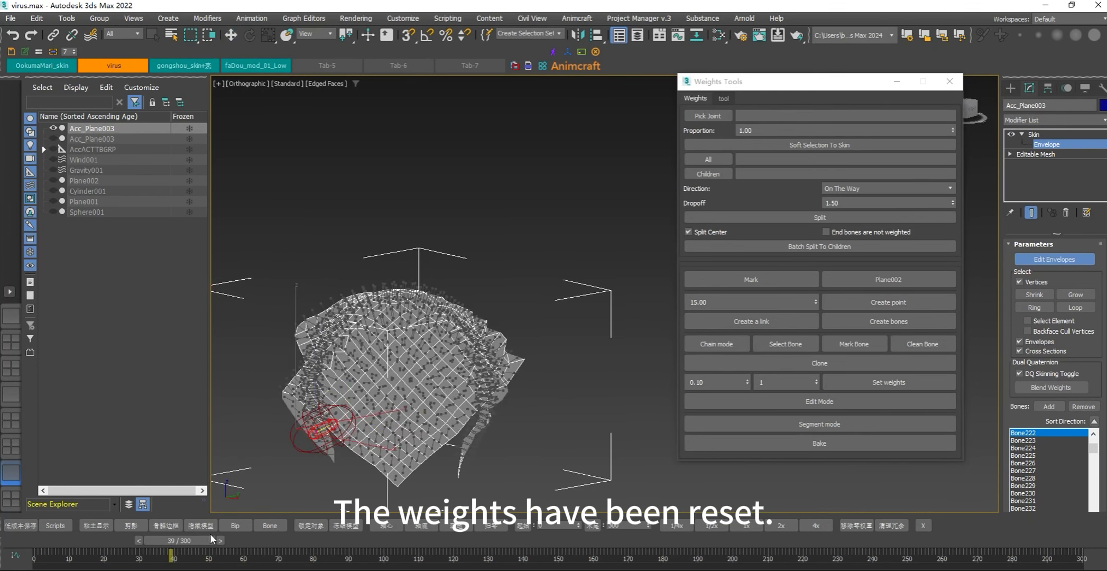
left_click(1036, 135)
middle_click_drag(443, 414, 495, 365, "alt")
left_click_drag(184, 541, 150, 540)
left_click(1049, 145)
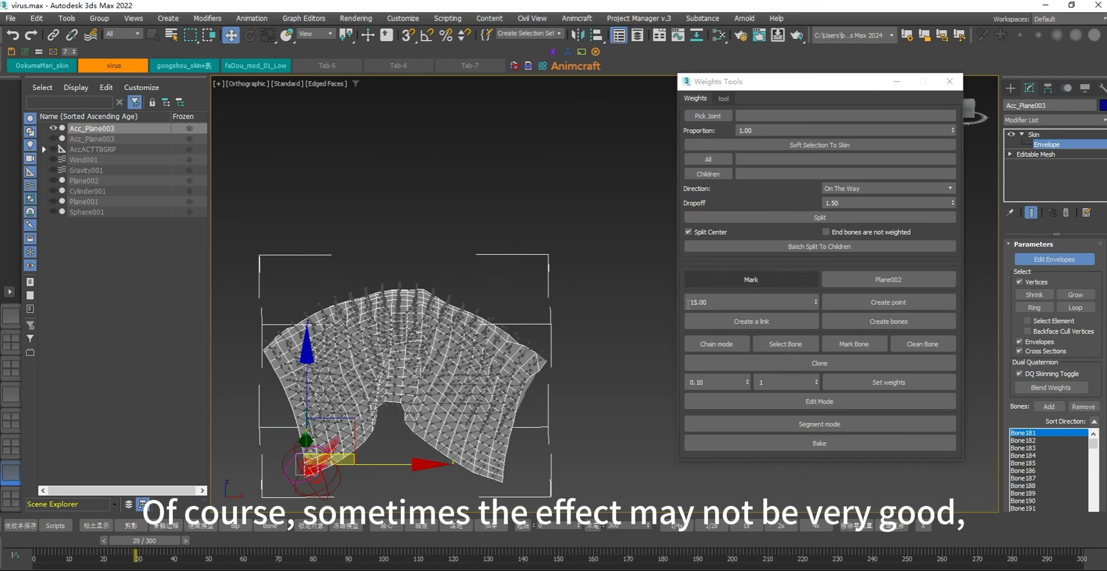
Bring back the full scene with Plane001, the sphere and the bones at frame 0
left_click_drag(164, 542, 282, 541)
left_click(54, 202)
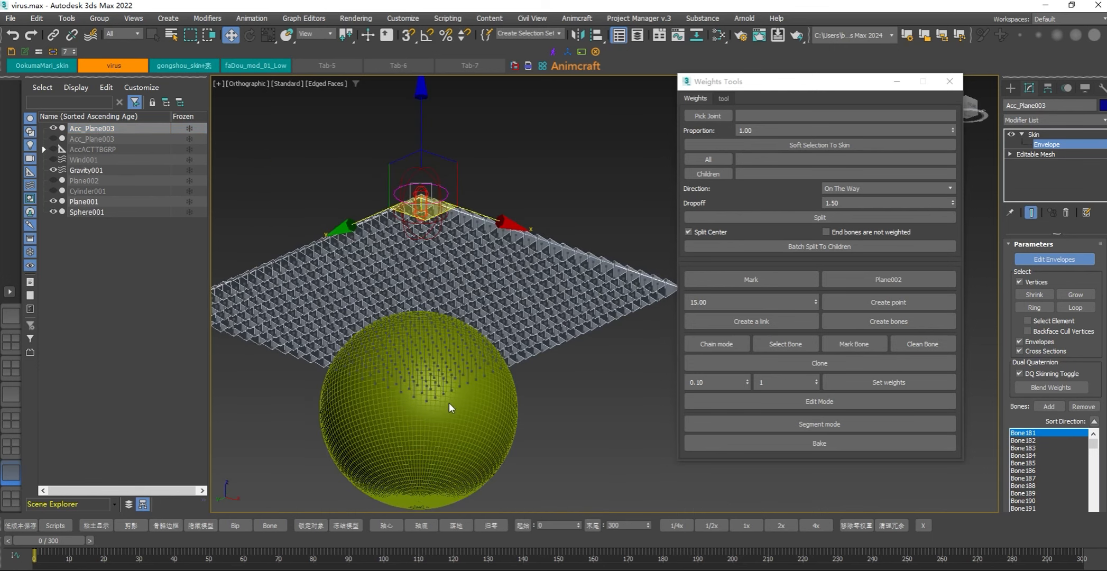
middle_click_drag(449, 402, 559, 503, "alt")
Leave Envelope editing and try moving the corner bone Bone181 downward to deform the fabric
left_click(93, 149)
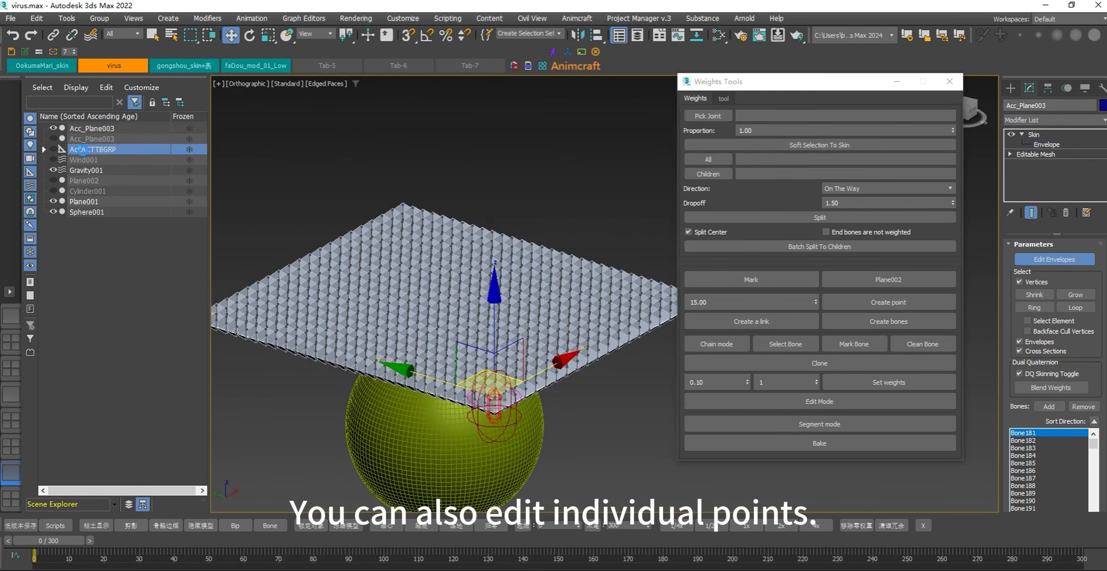
scroll(534, 431, "up", 4)
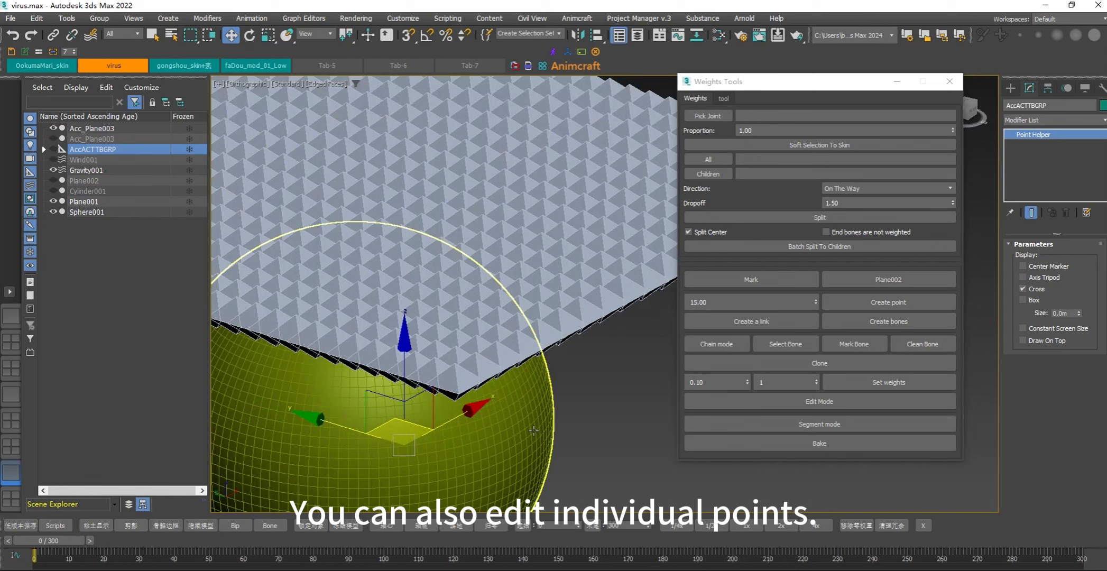
left_click(480, 372)
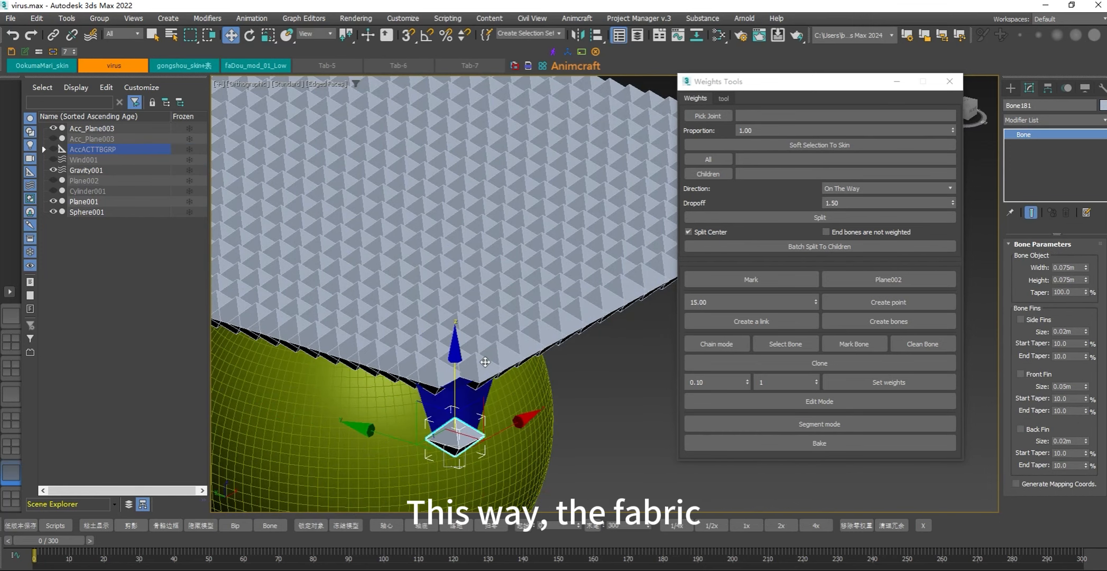
key("ctrl+z")
scroll(616, 383, "down", 5)
middle_click_drag(617, 383, 453, 367, "alt")
scroll(452, 367, "up", 4)
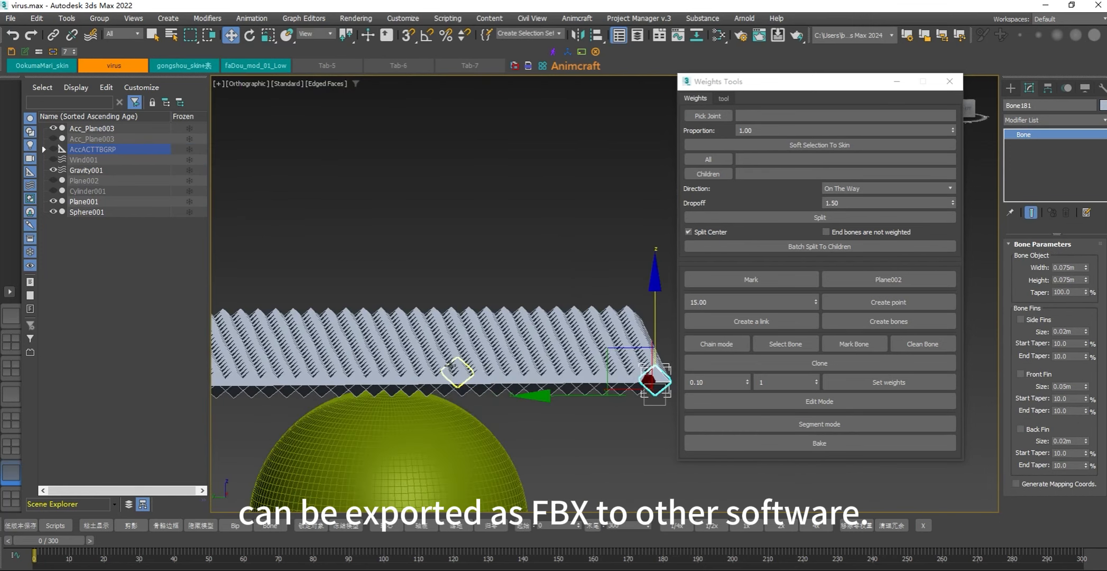
left_click_drag(499, 377, 410, 392)
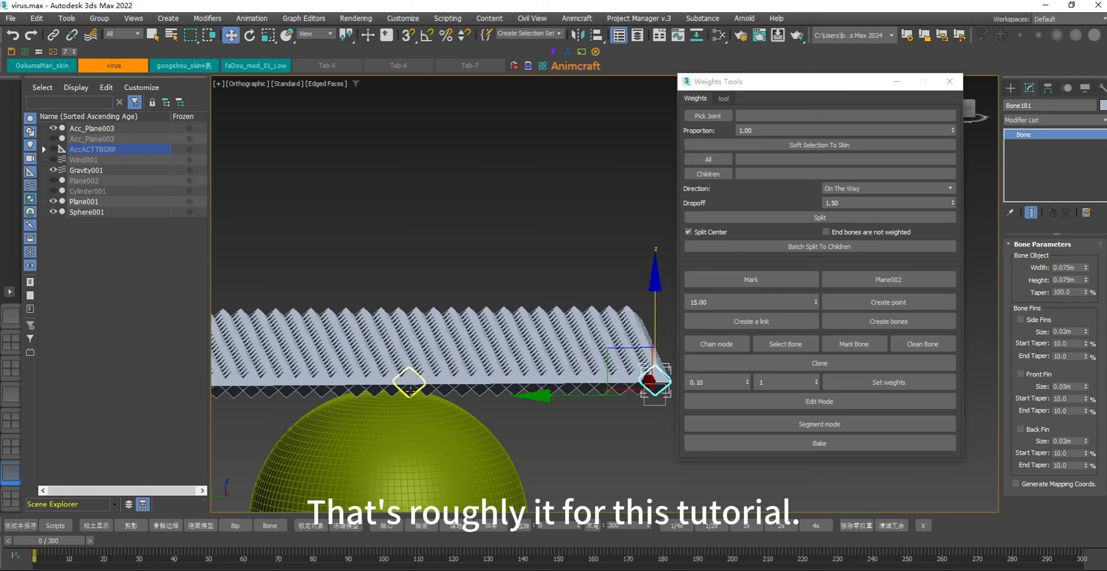